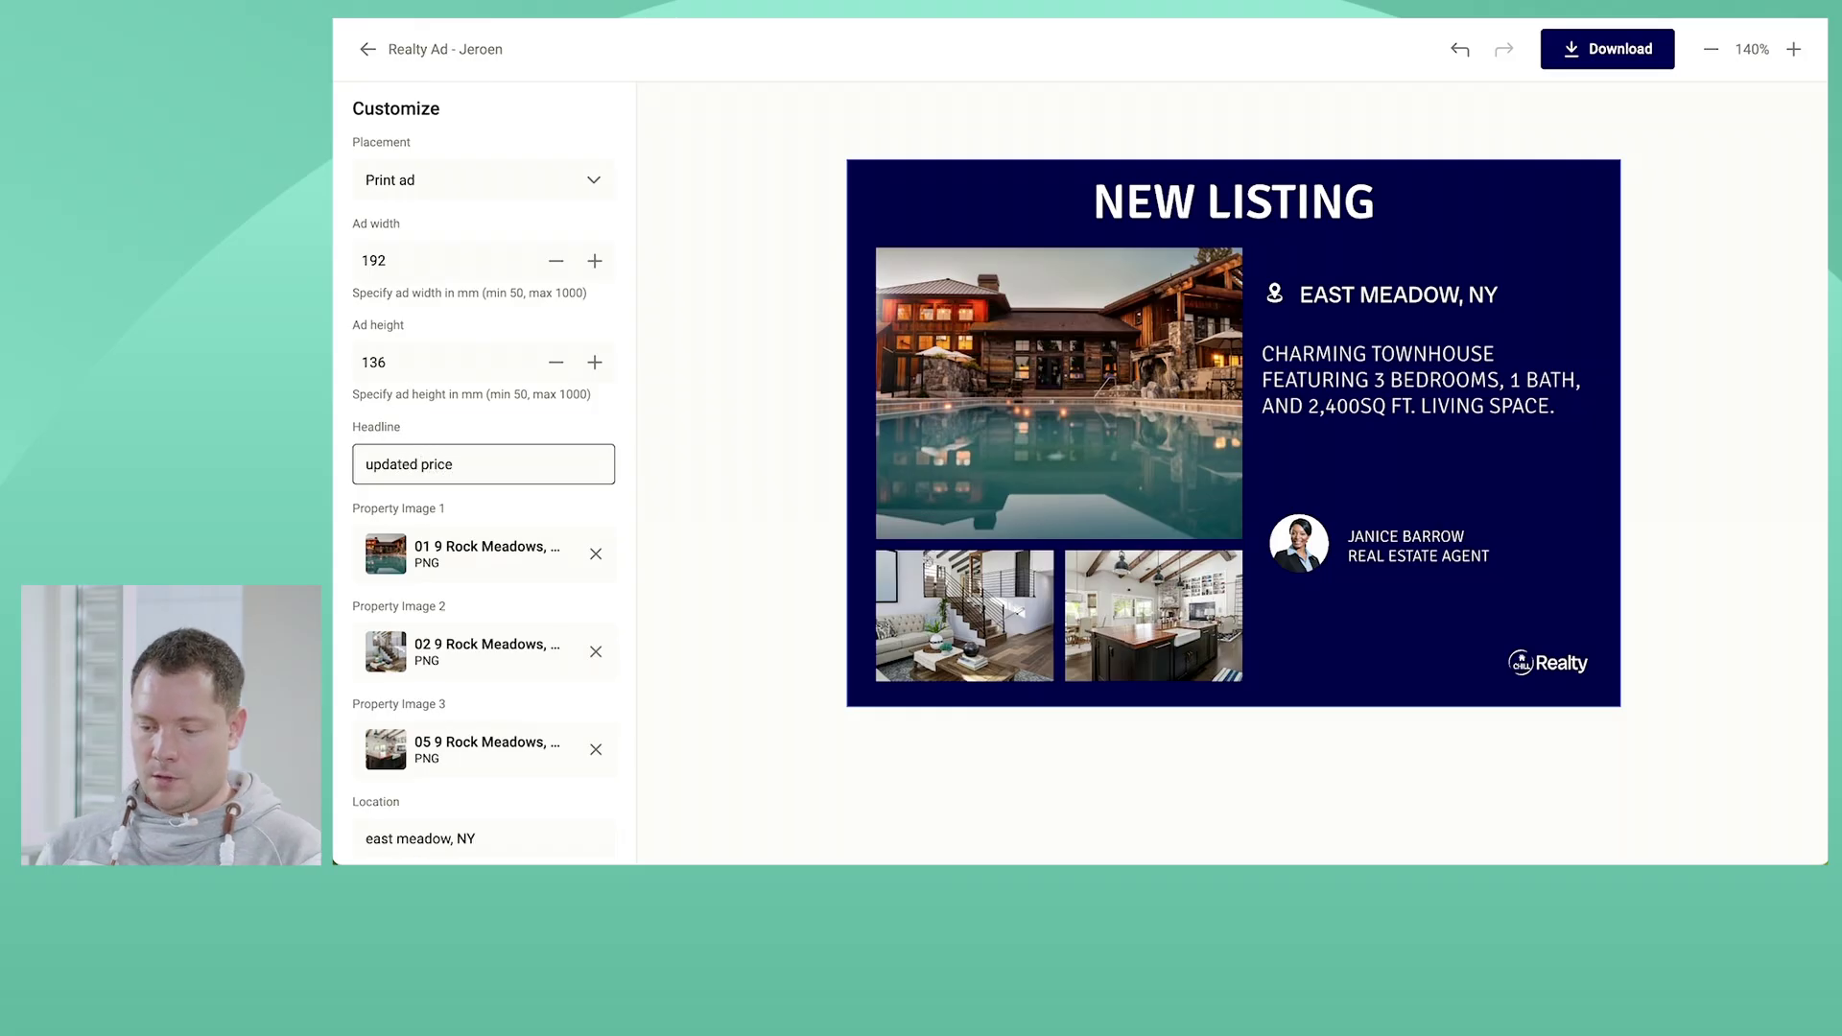
Apply the headline "updated price" to the print ad and assign the fifth agent in the agent list
{"action": "left_click", "coordinate": [999, 184]}
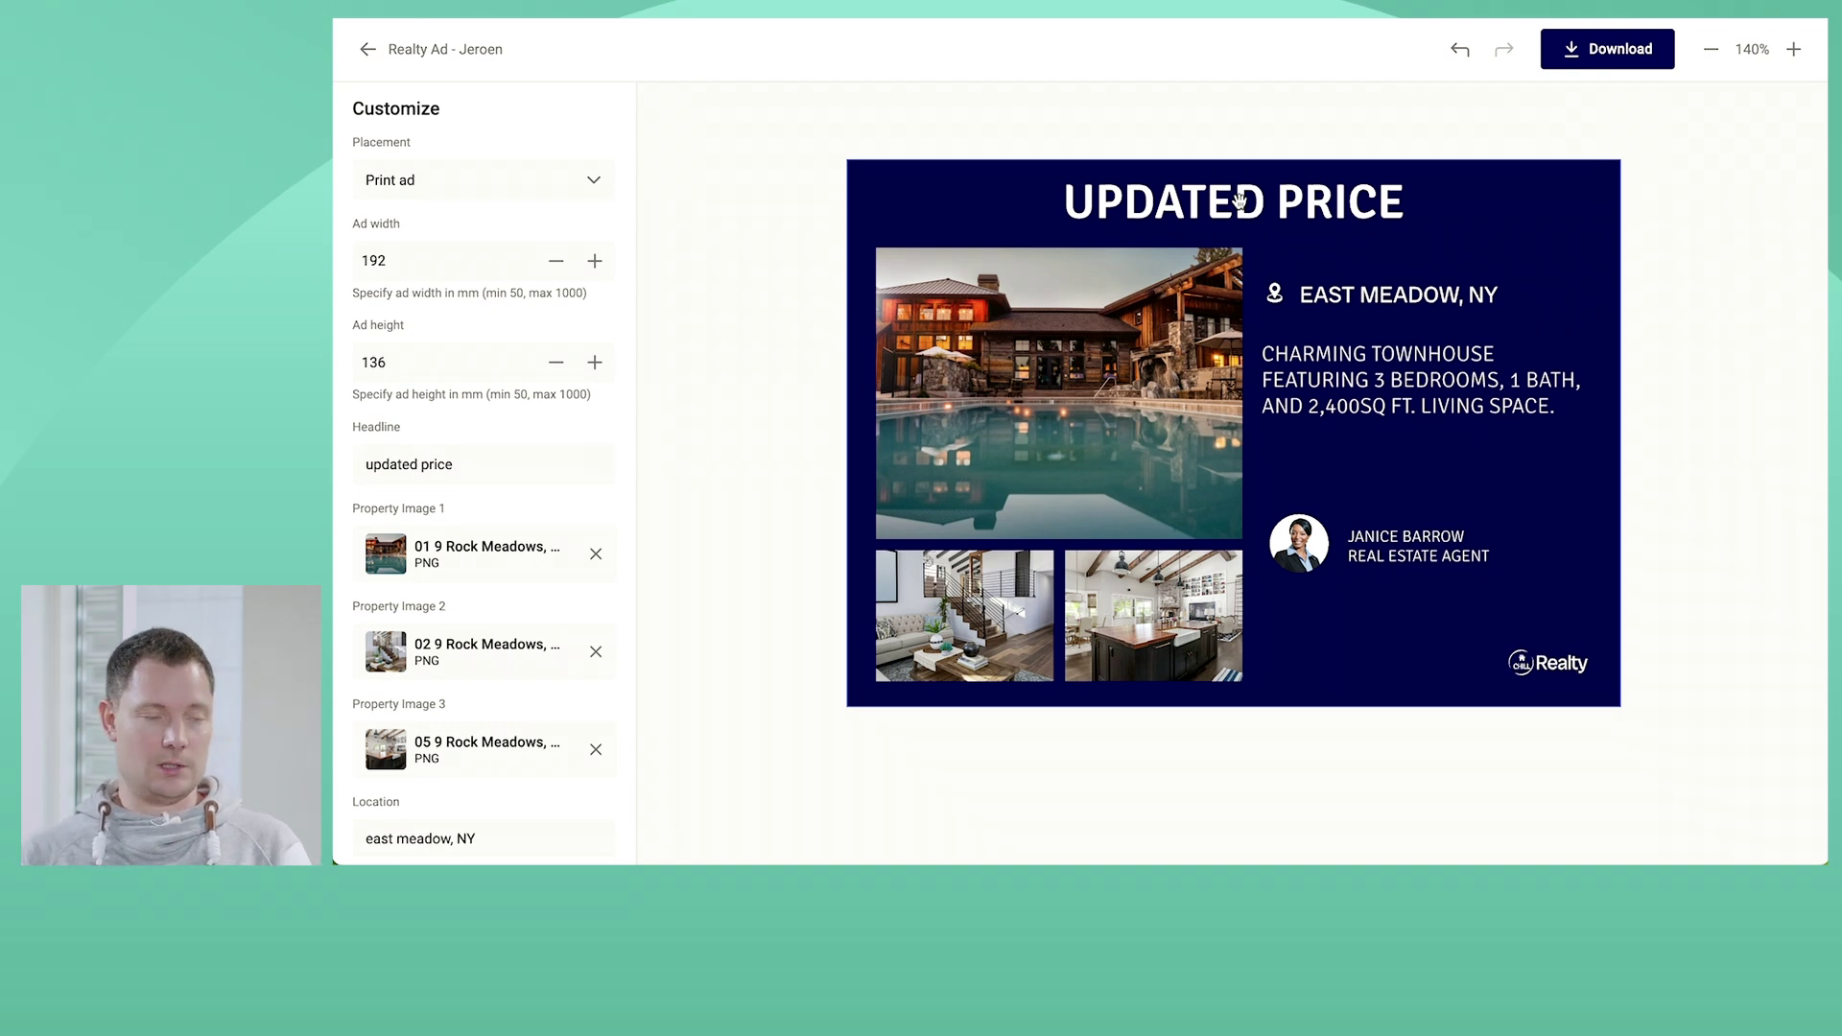
{"action": "left_click", "coordinate": [445, 466]}
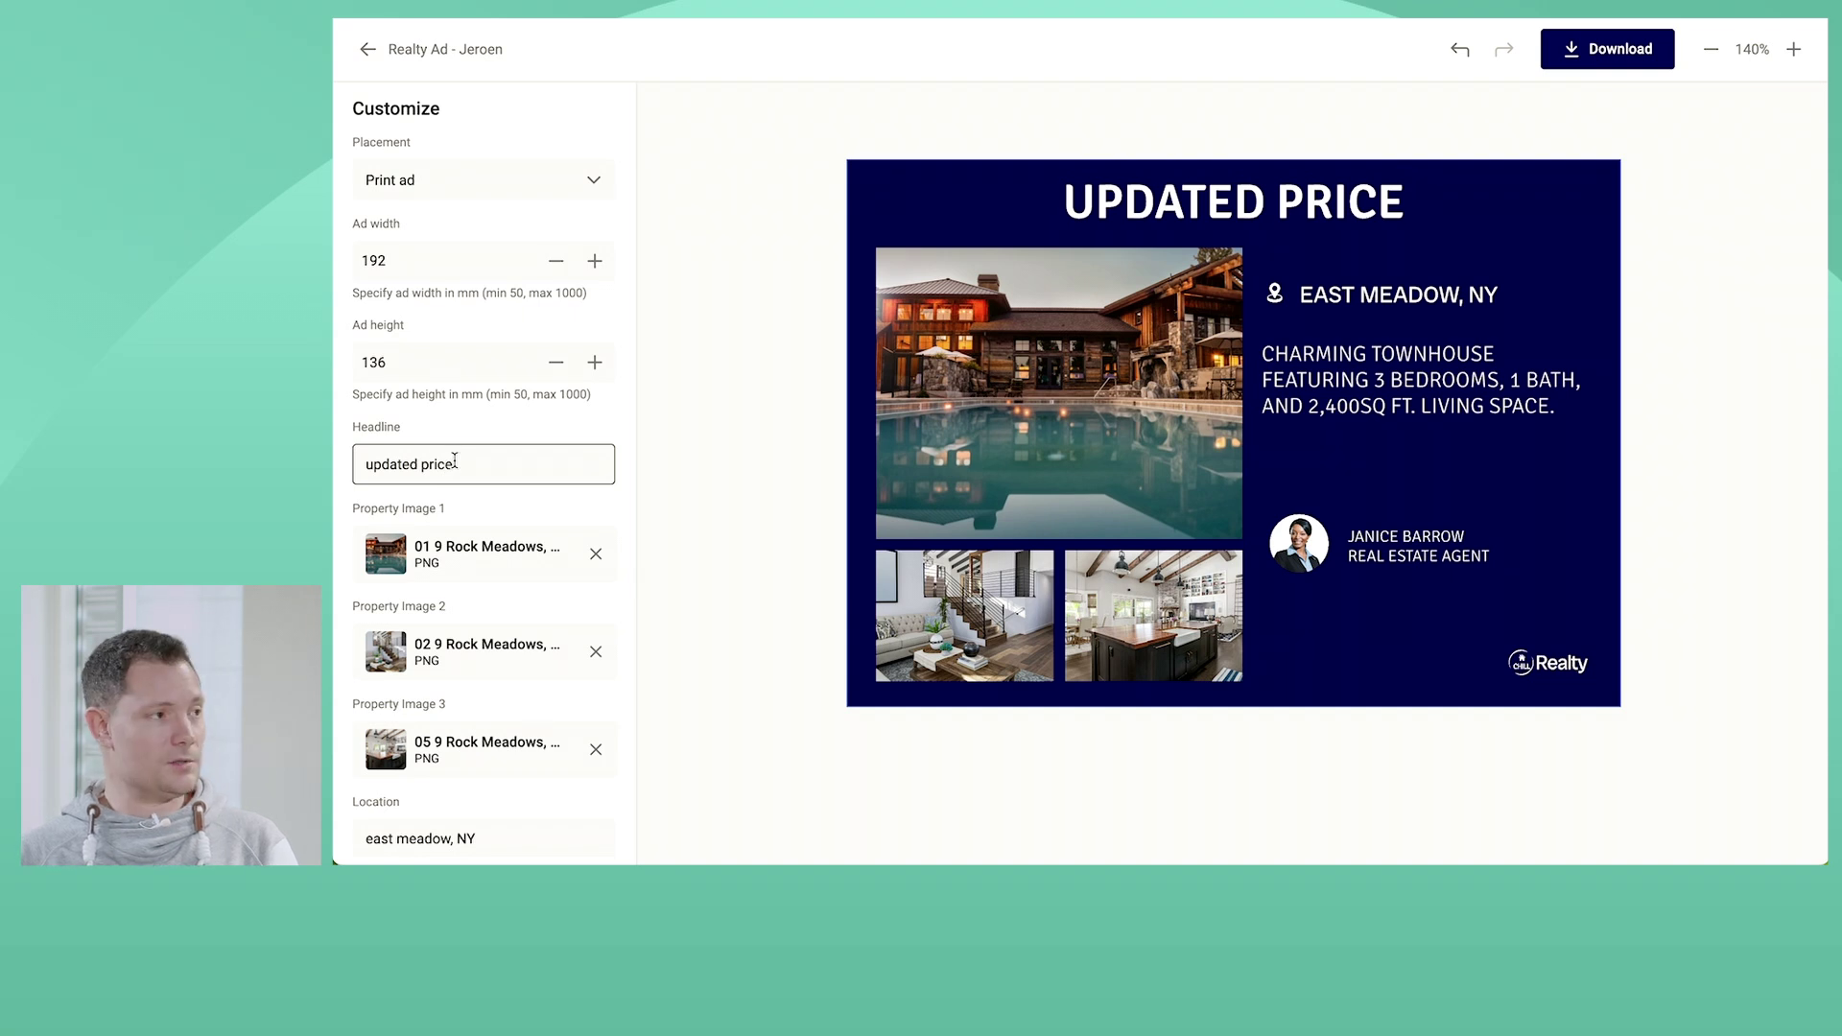
{"action": "scroll", "coordinate": [457, 465], "scroll_direction": "down", "scroll_amount": 2}
{"action": "left_click", "coordinate": [478, 643]}
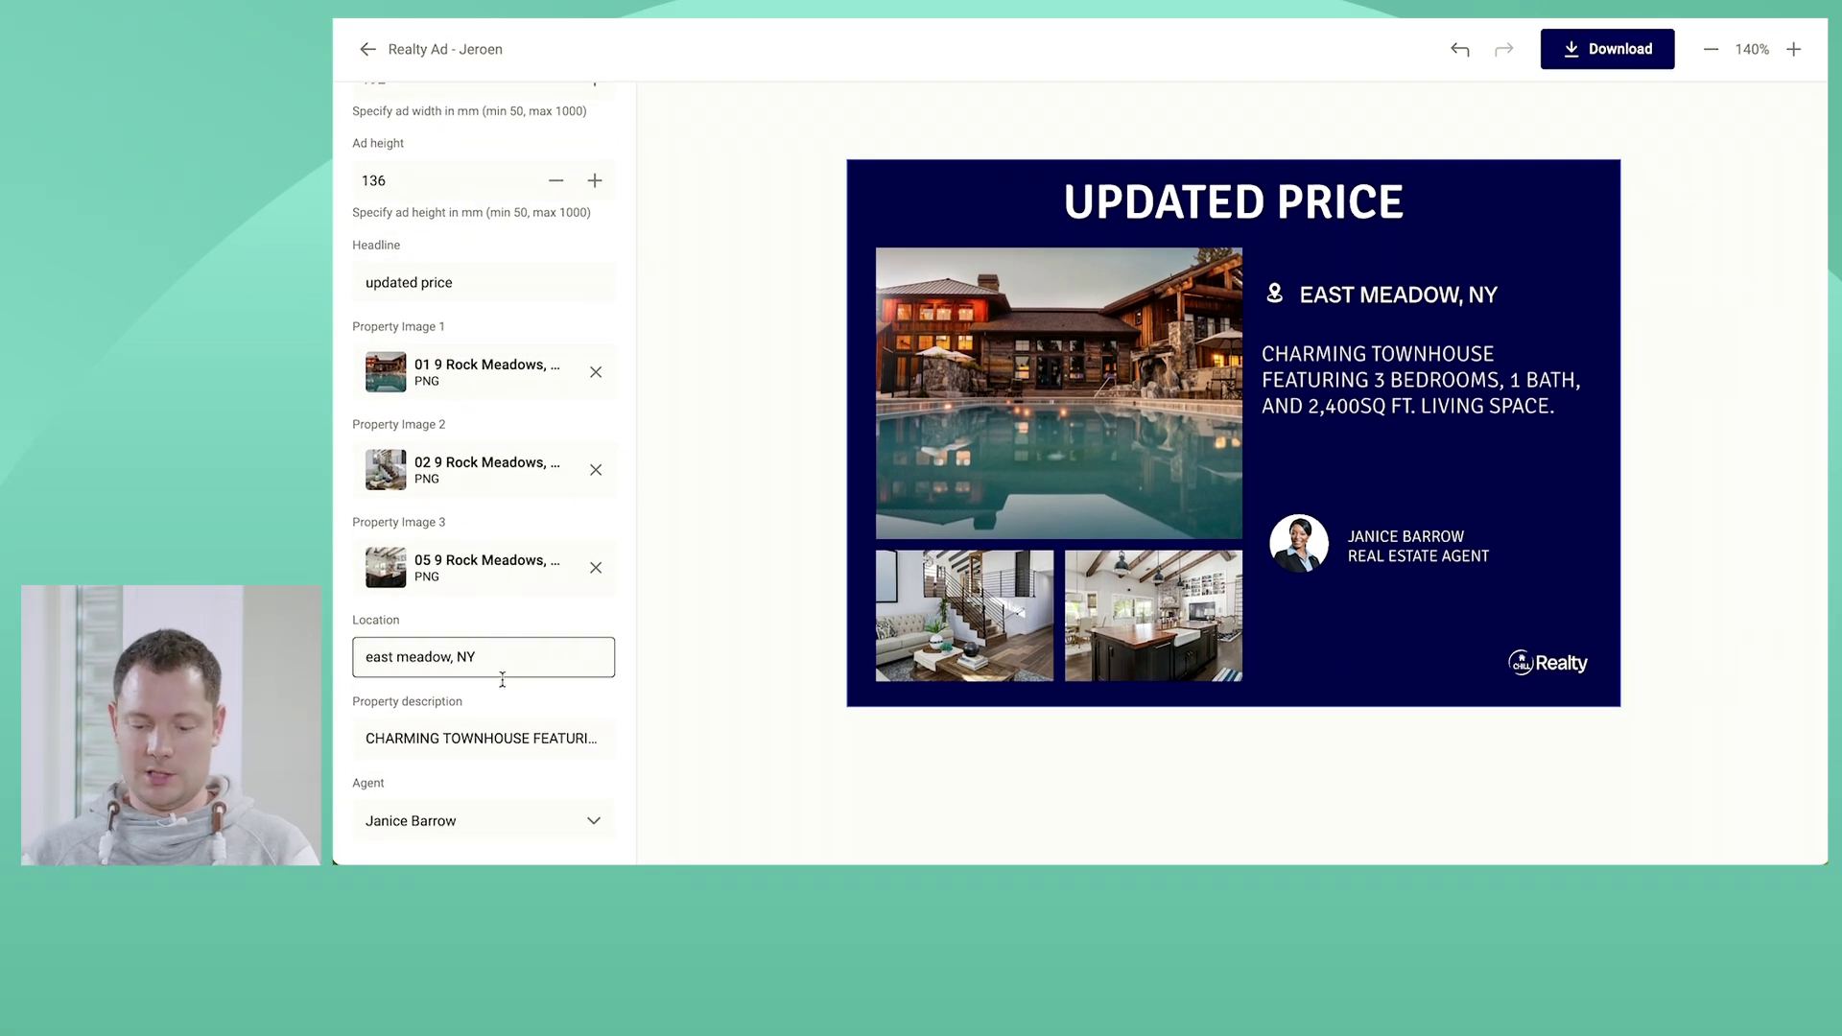
{"action": "left_click", "coordinate": [479, 827]}
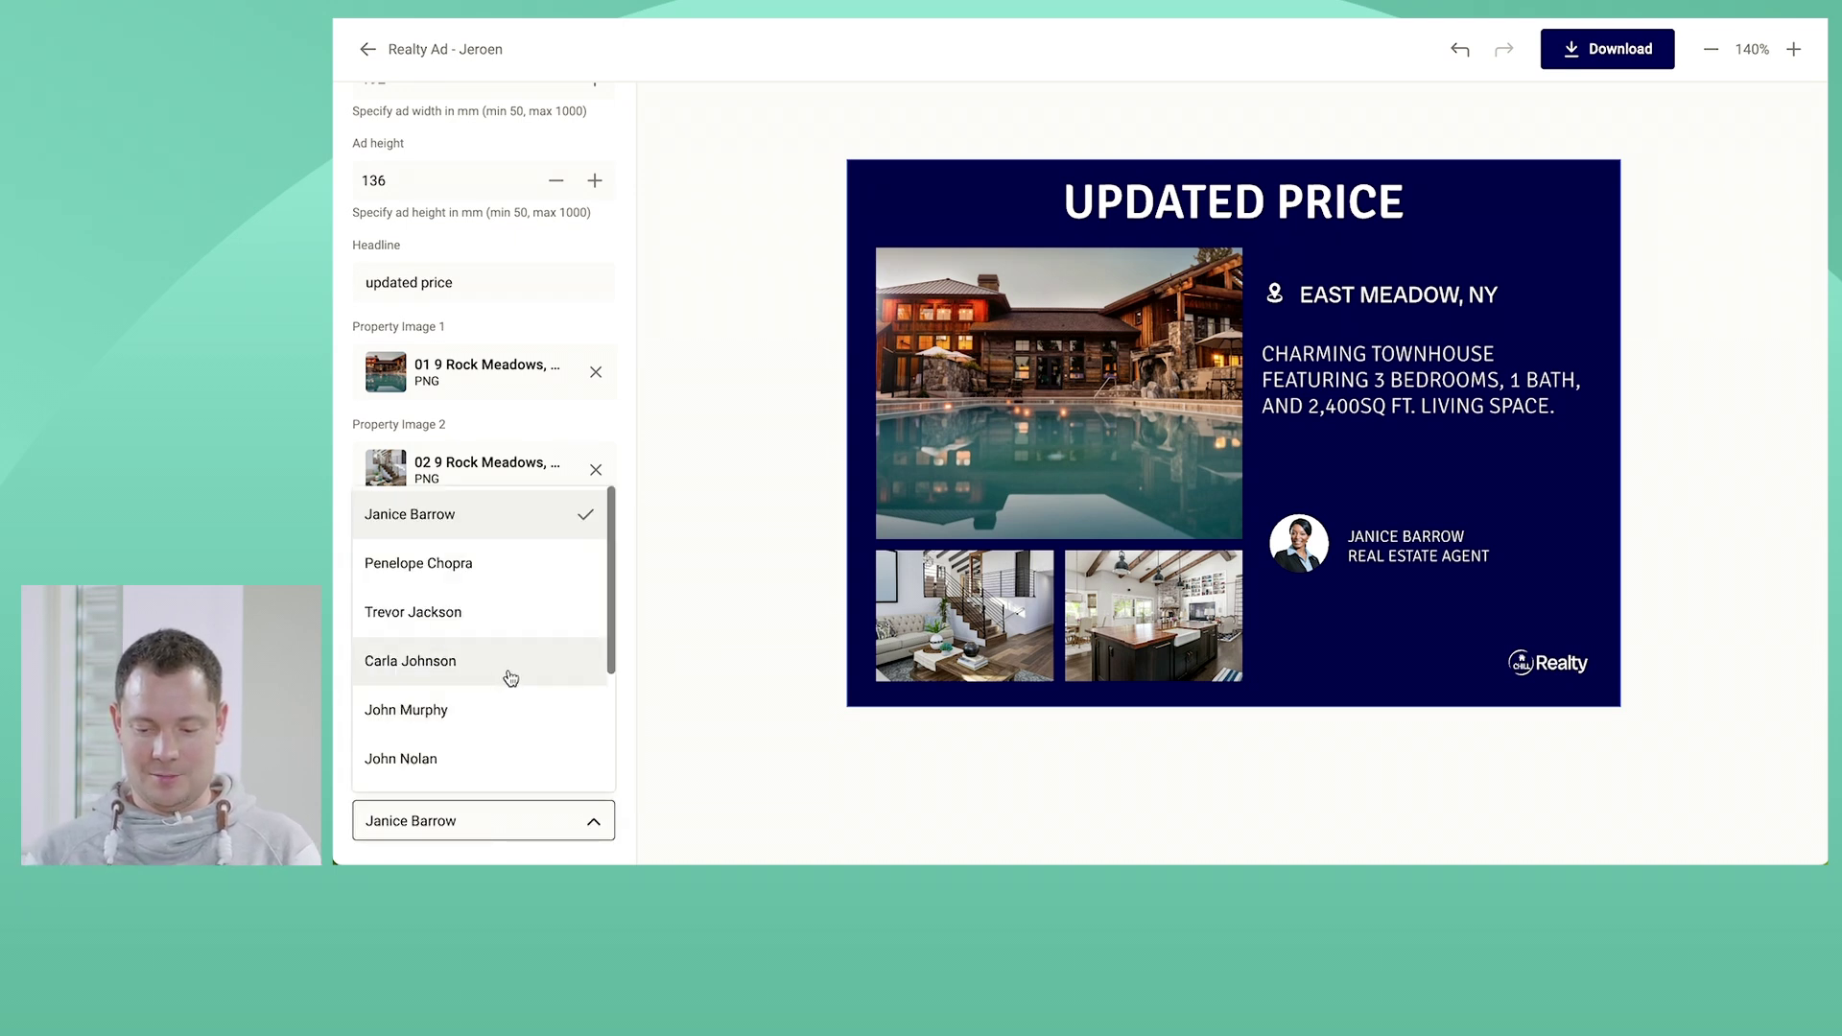
{"action": "left_click", "coordinate": [487, 722]}
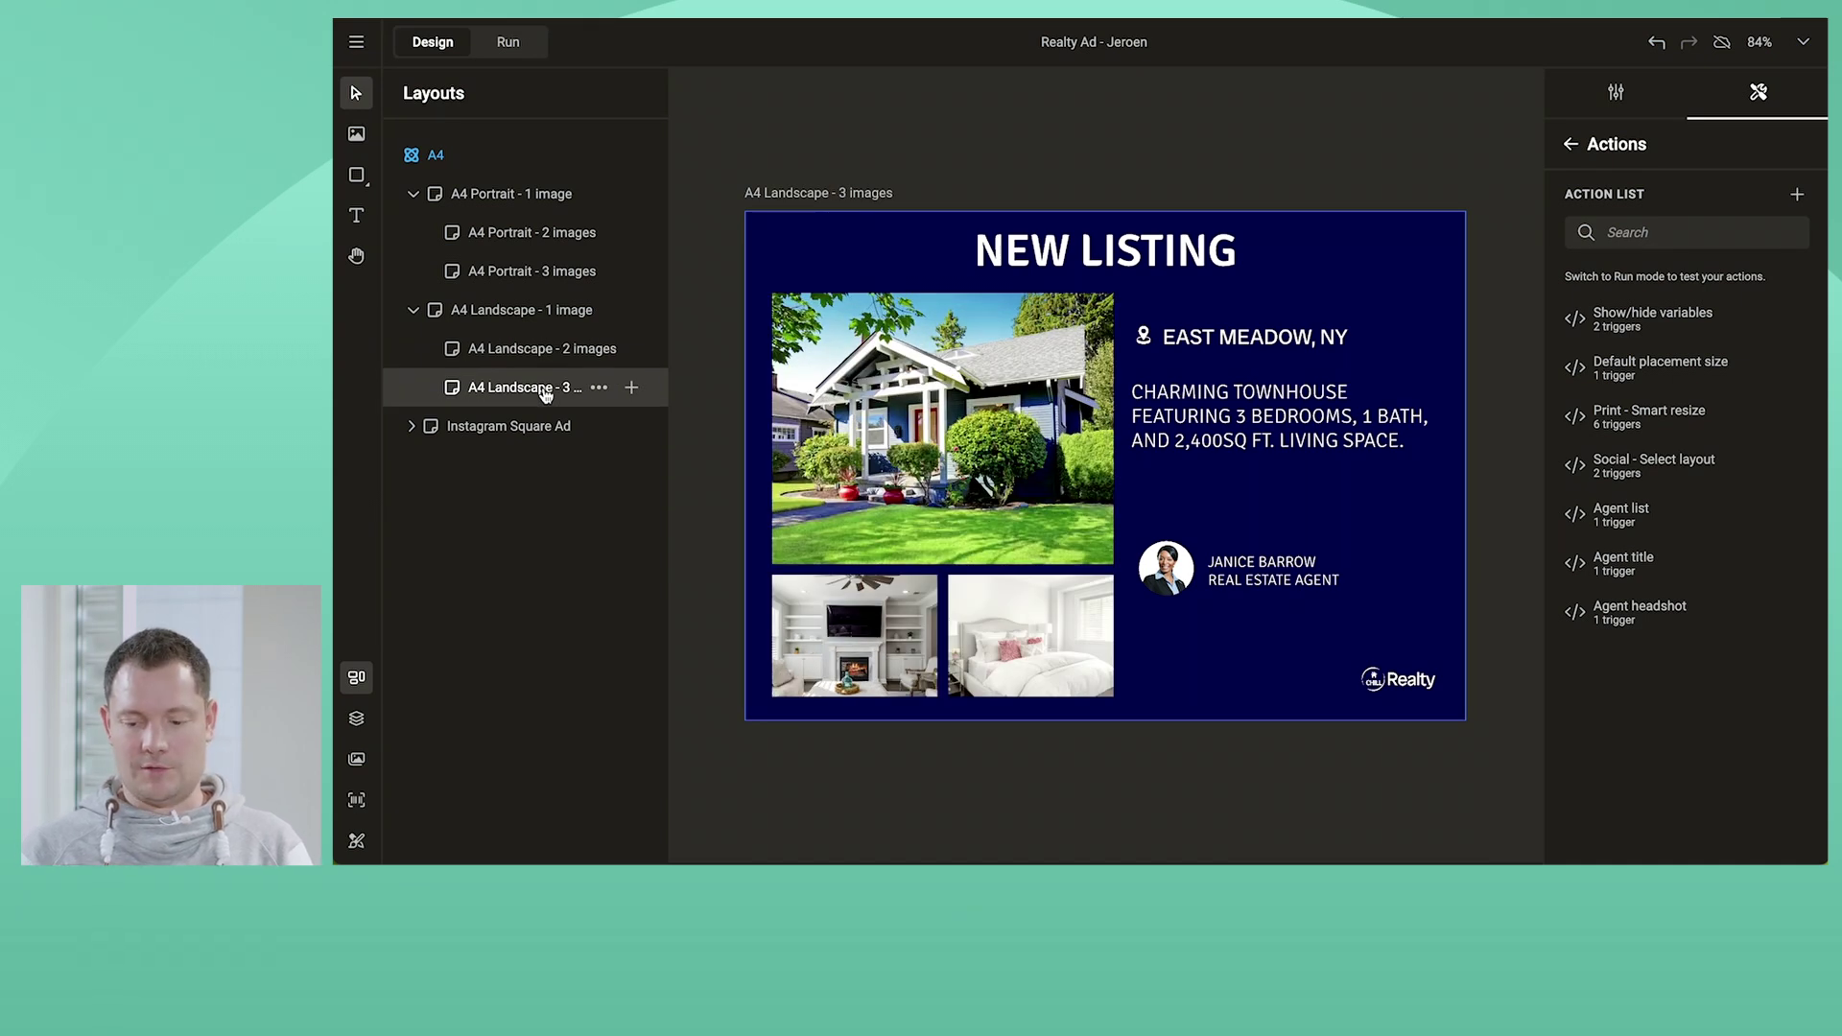
Display the A4 Portrait - 3 images layout and review the triggers and script of the Print - Smart resize action
{"action": "left_click", "coordinate": [523, 275]}
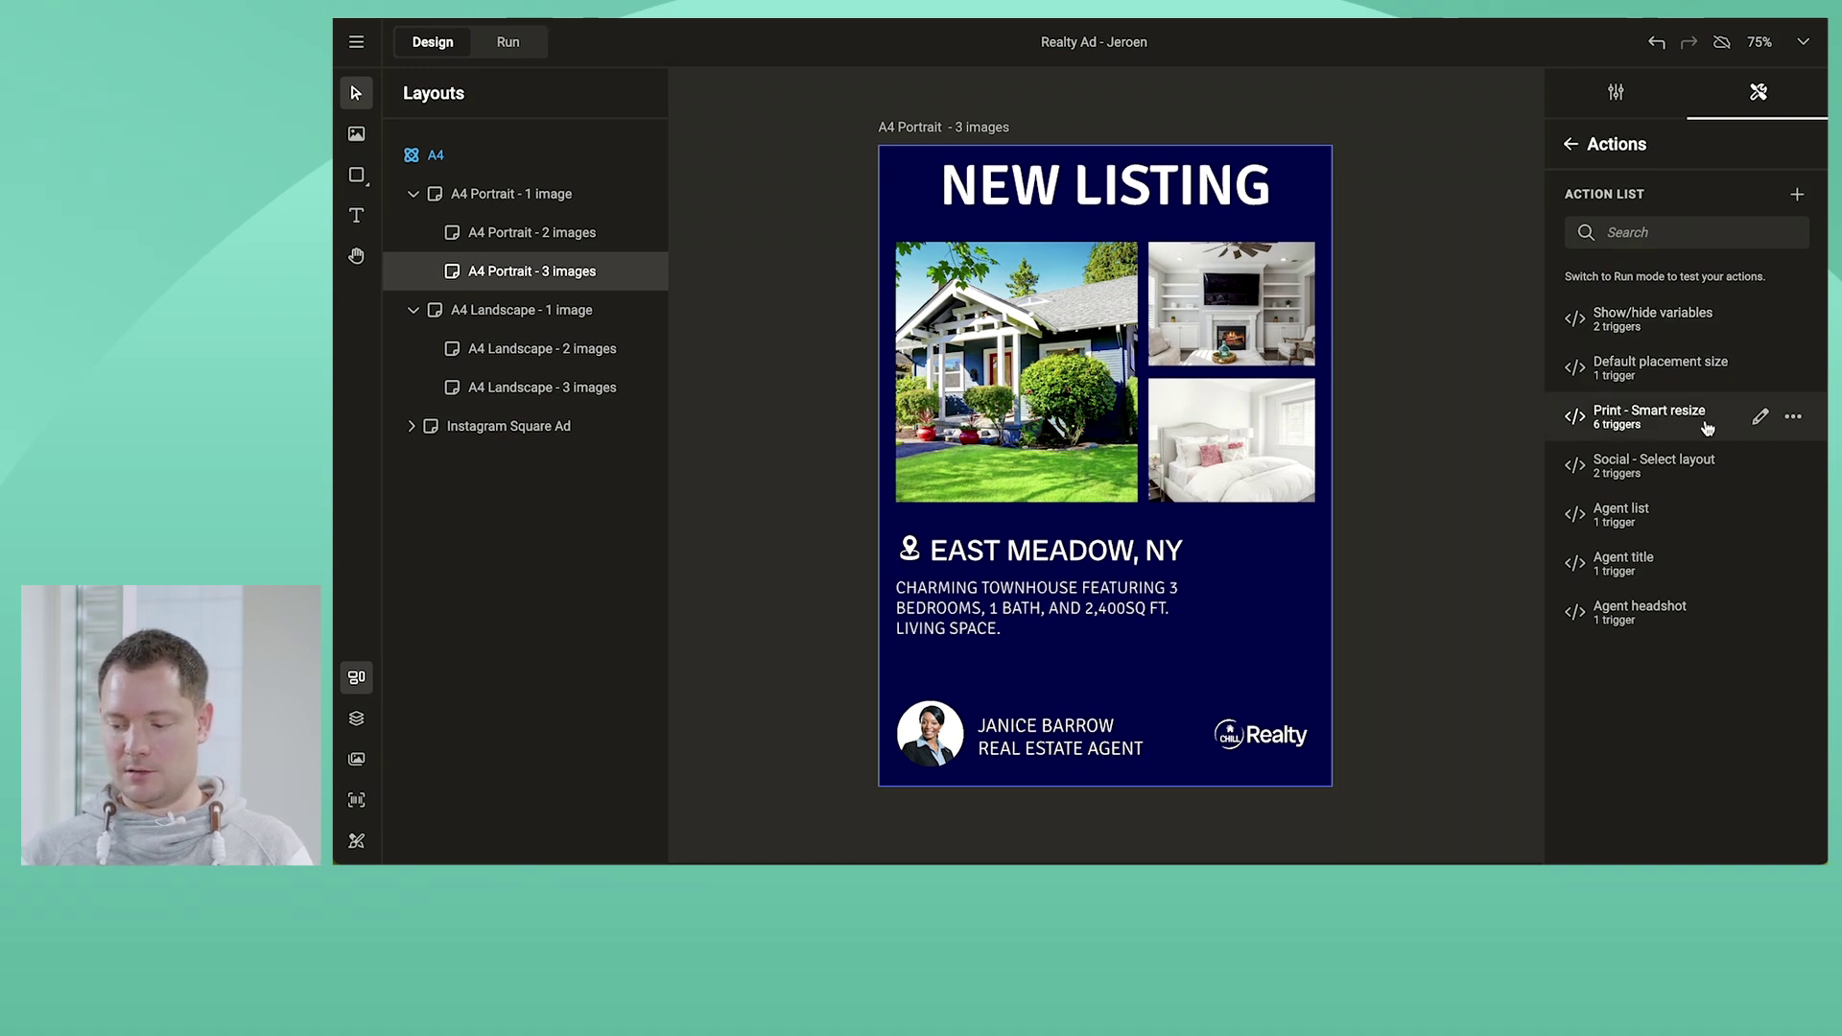
{"action": "left_click", "coordinate": [1760, 420]}
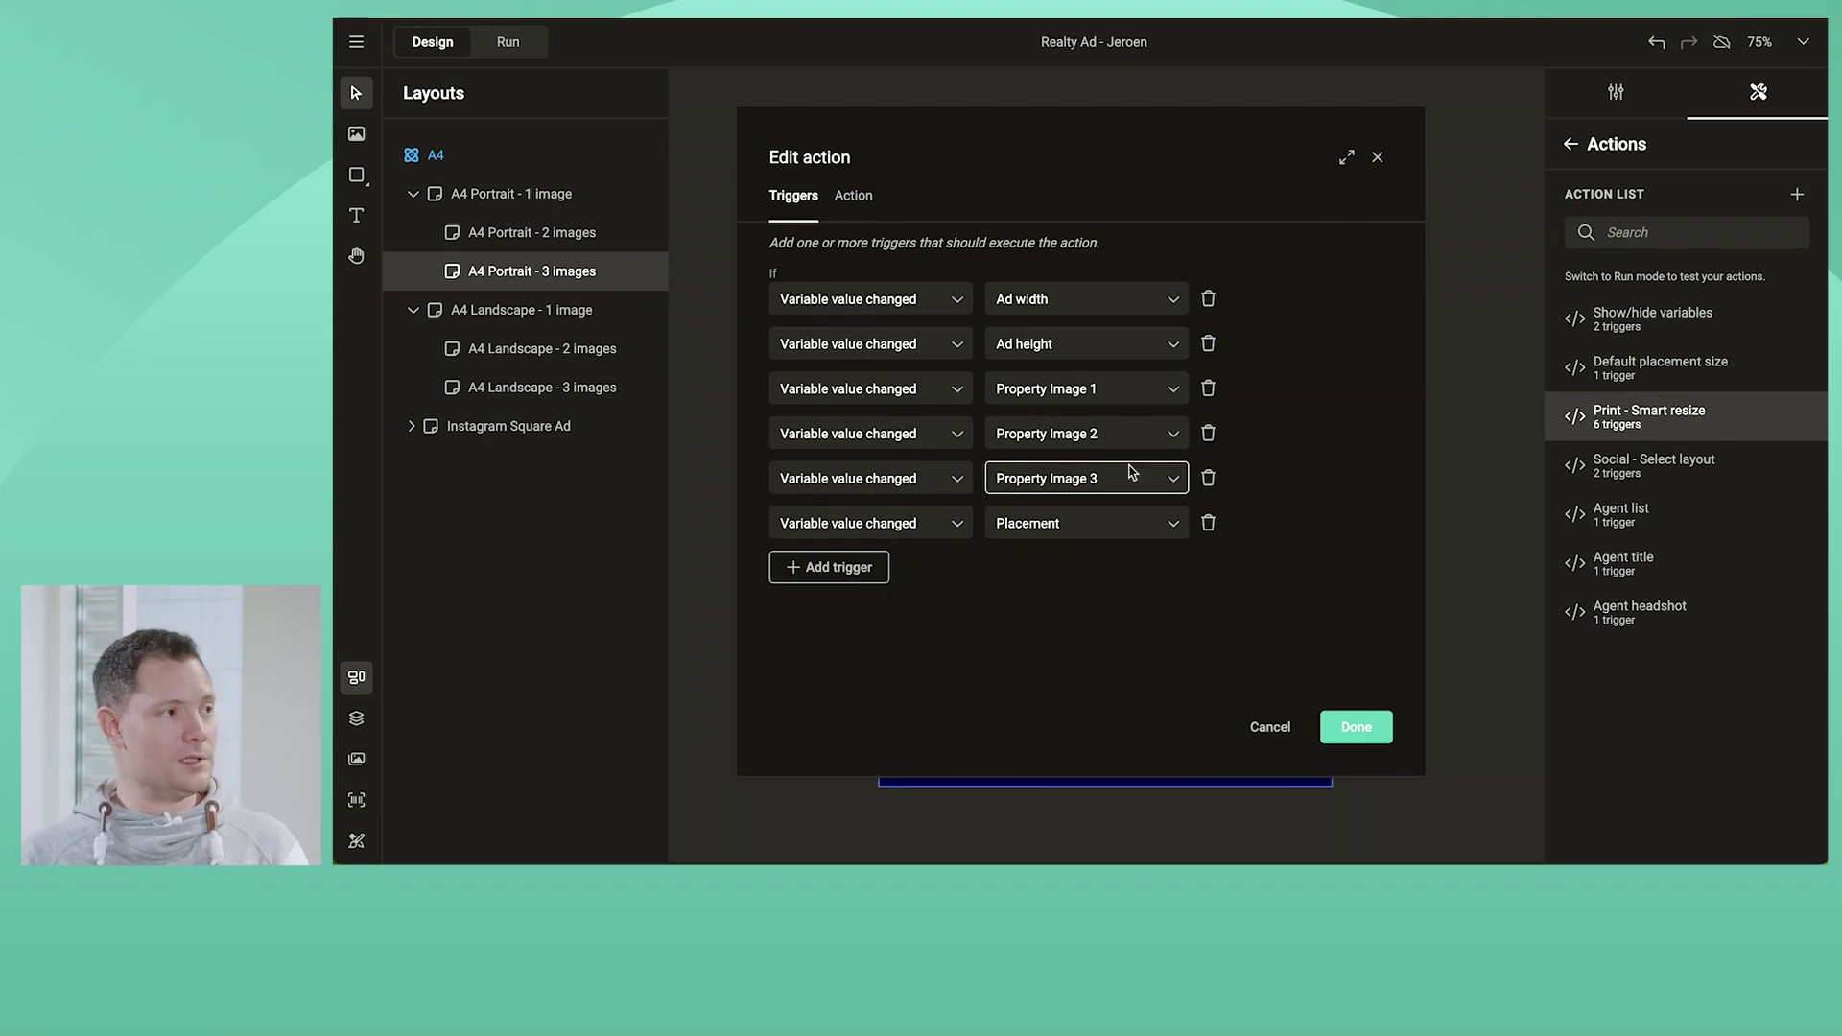
{"action": "left_click", "coordinate": [853, 195]}
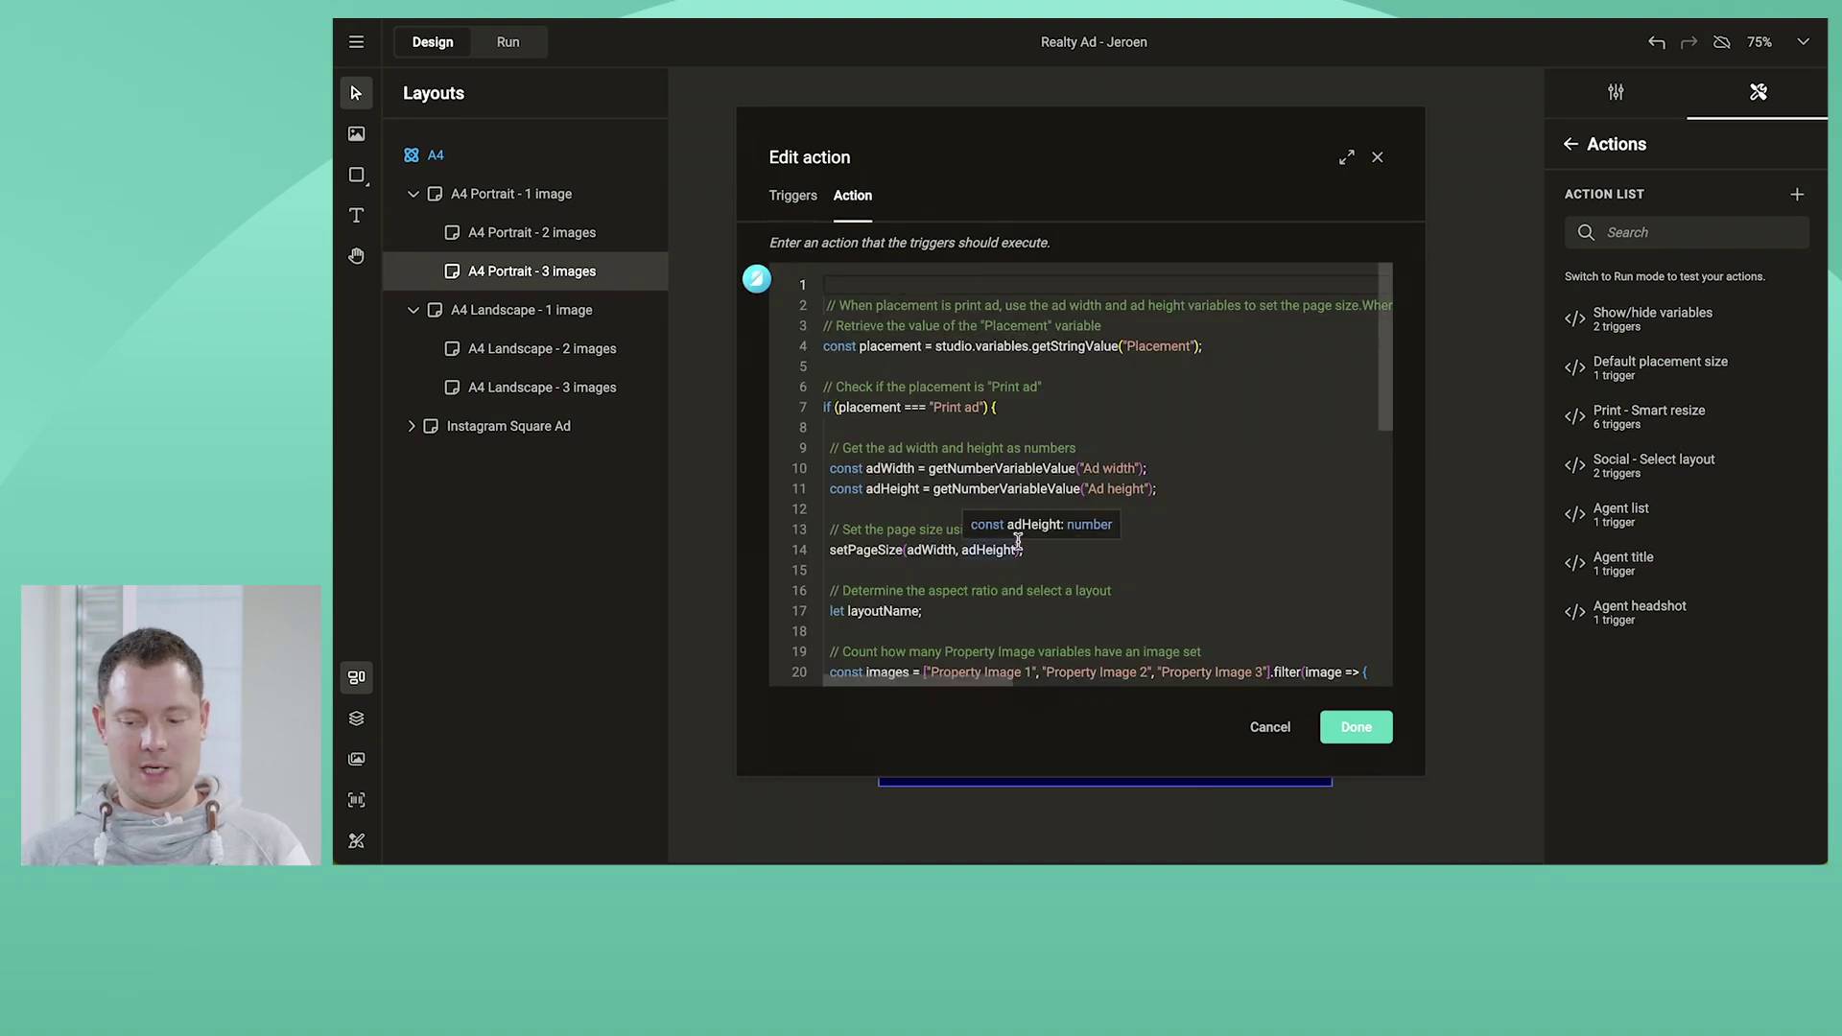
{"action": "scroll", "coordinate": [1018, 540], "scroll_direction": "down", "scroll_amount": 10}
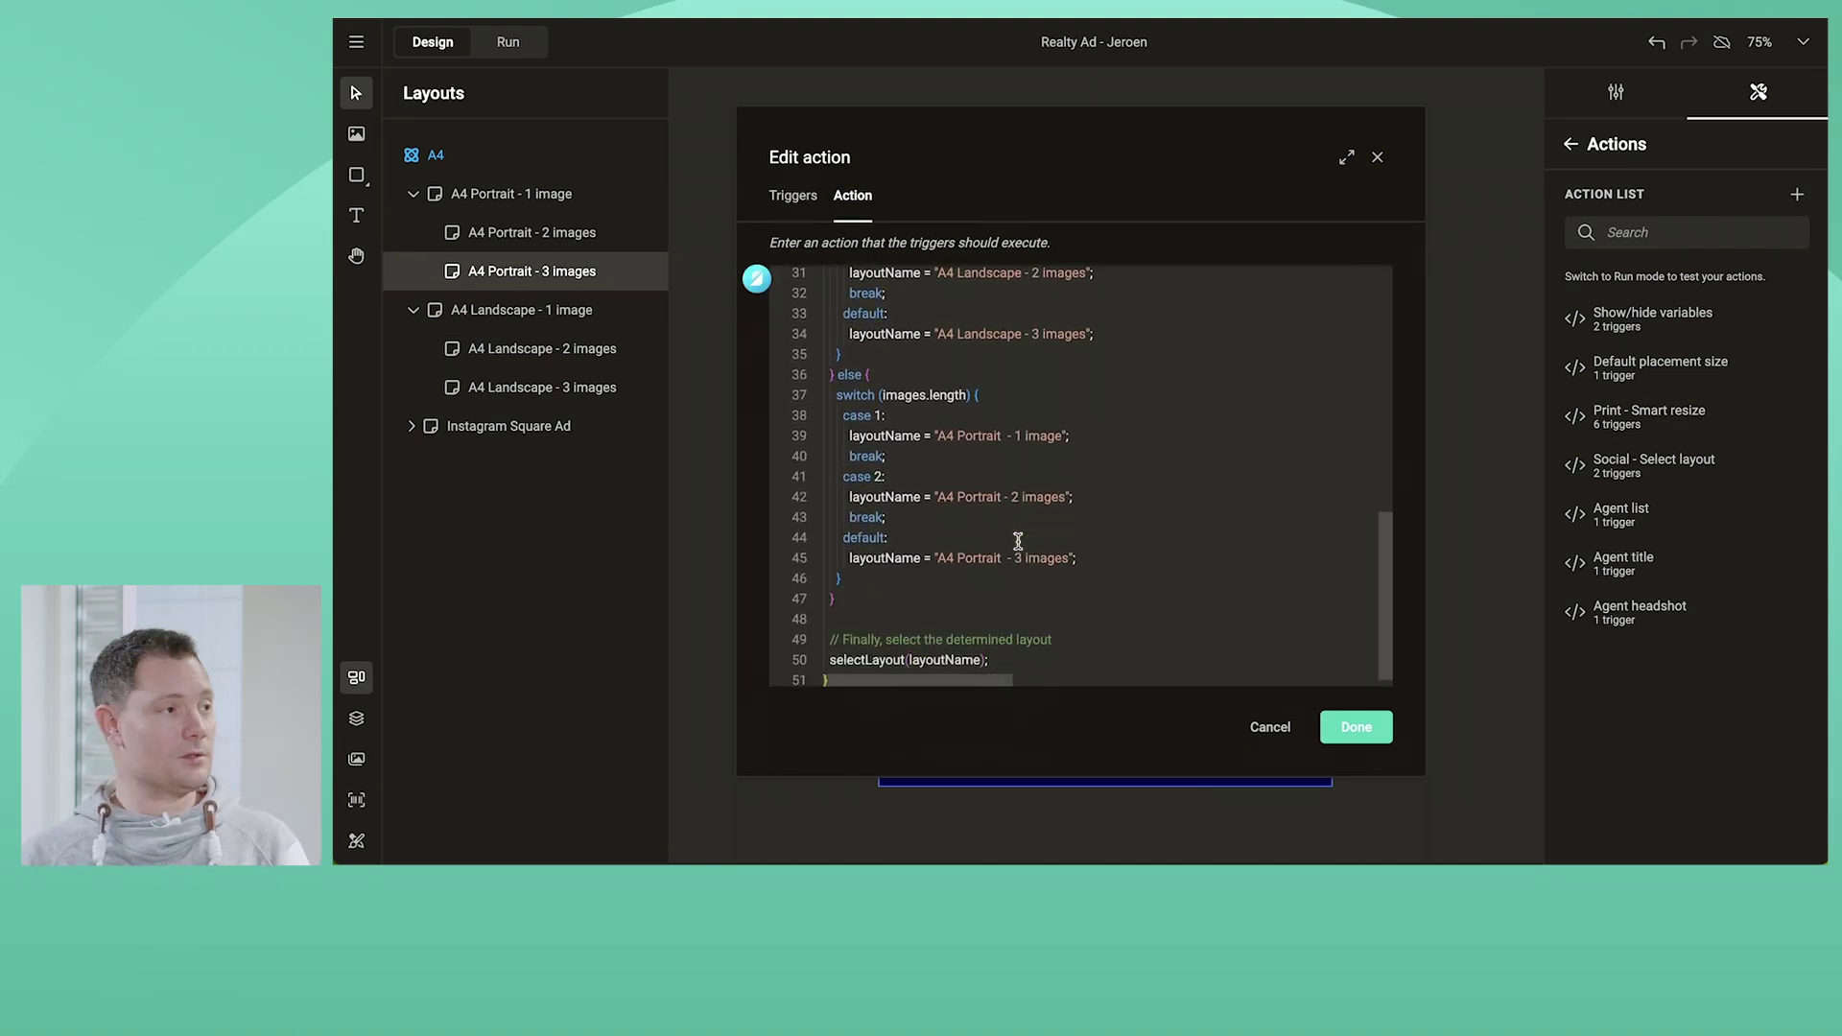
{"action": "scroll", "coordinate": [1018, 540], "scroll_direction": "down", "scroll_amount": 1}
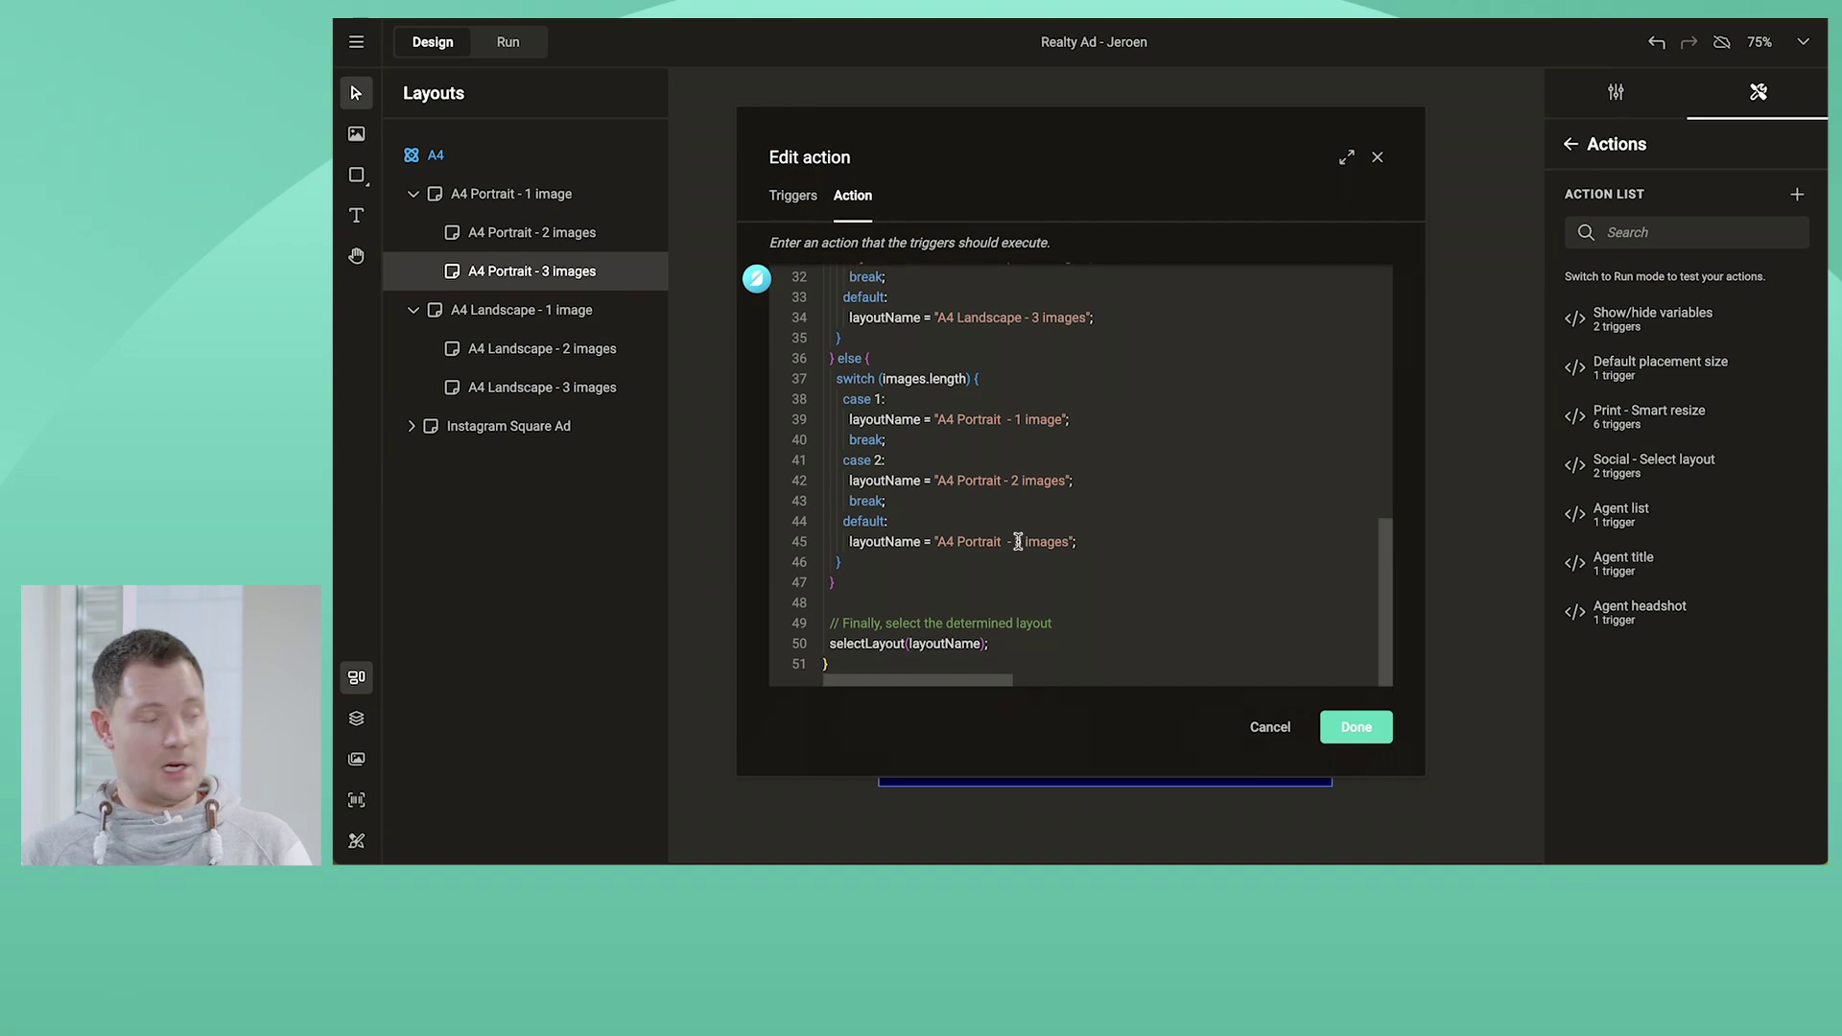
{"action": "scroll", "coordinate": [1018, 540], "scroll_direction": "up", "scroll_amount": 10}
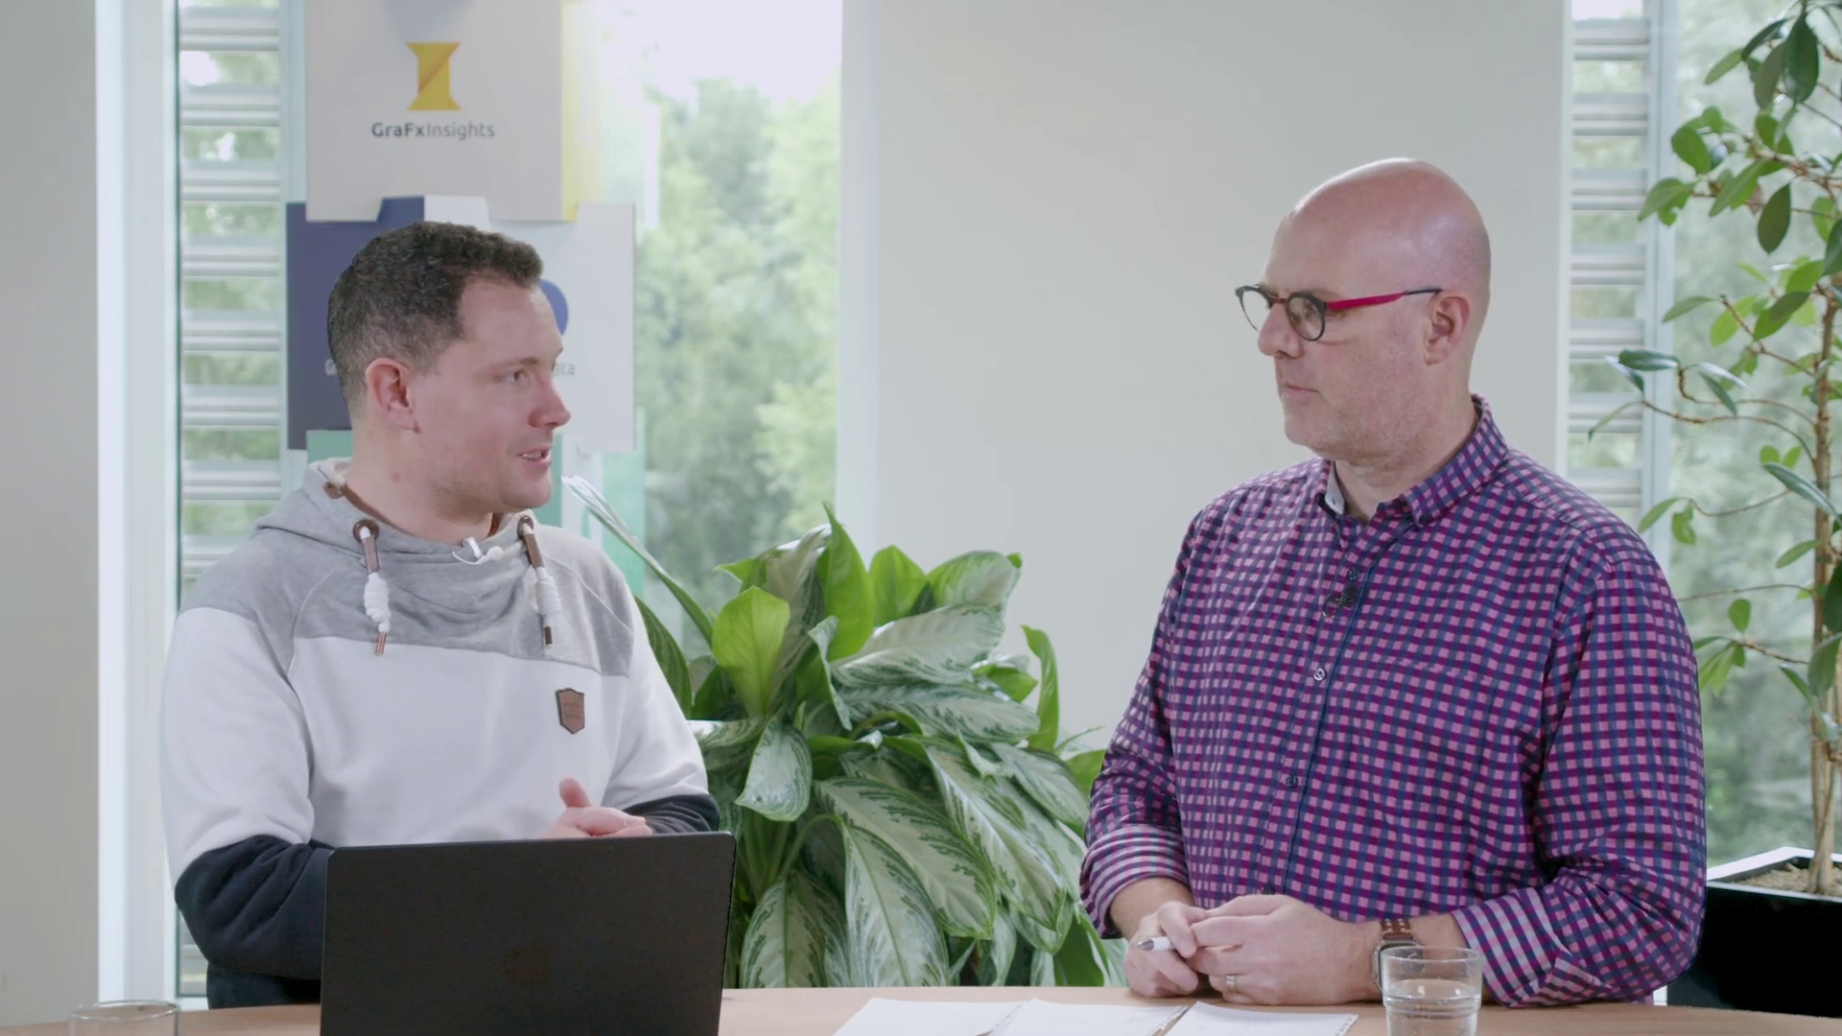
{"action": "left_click", "coordinate": [756, 279]}
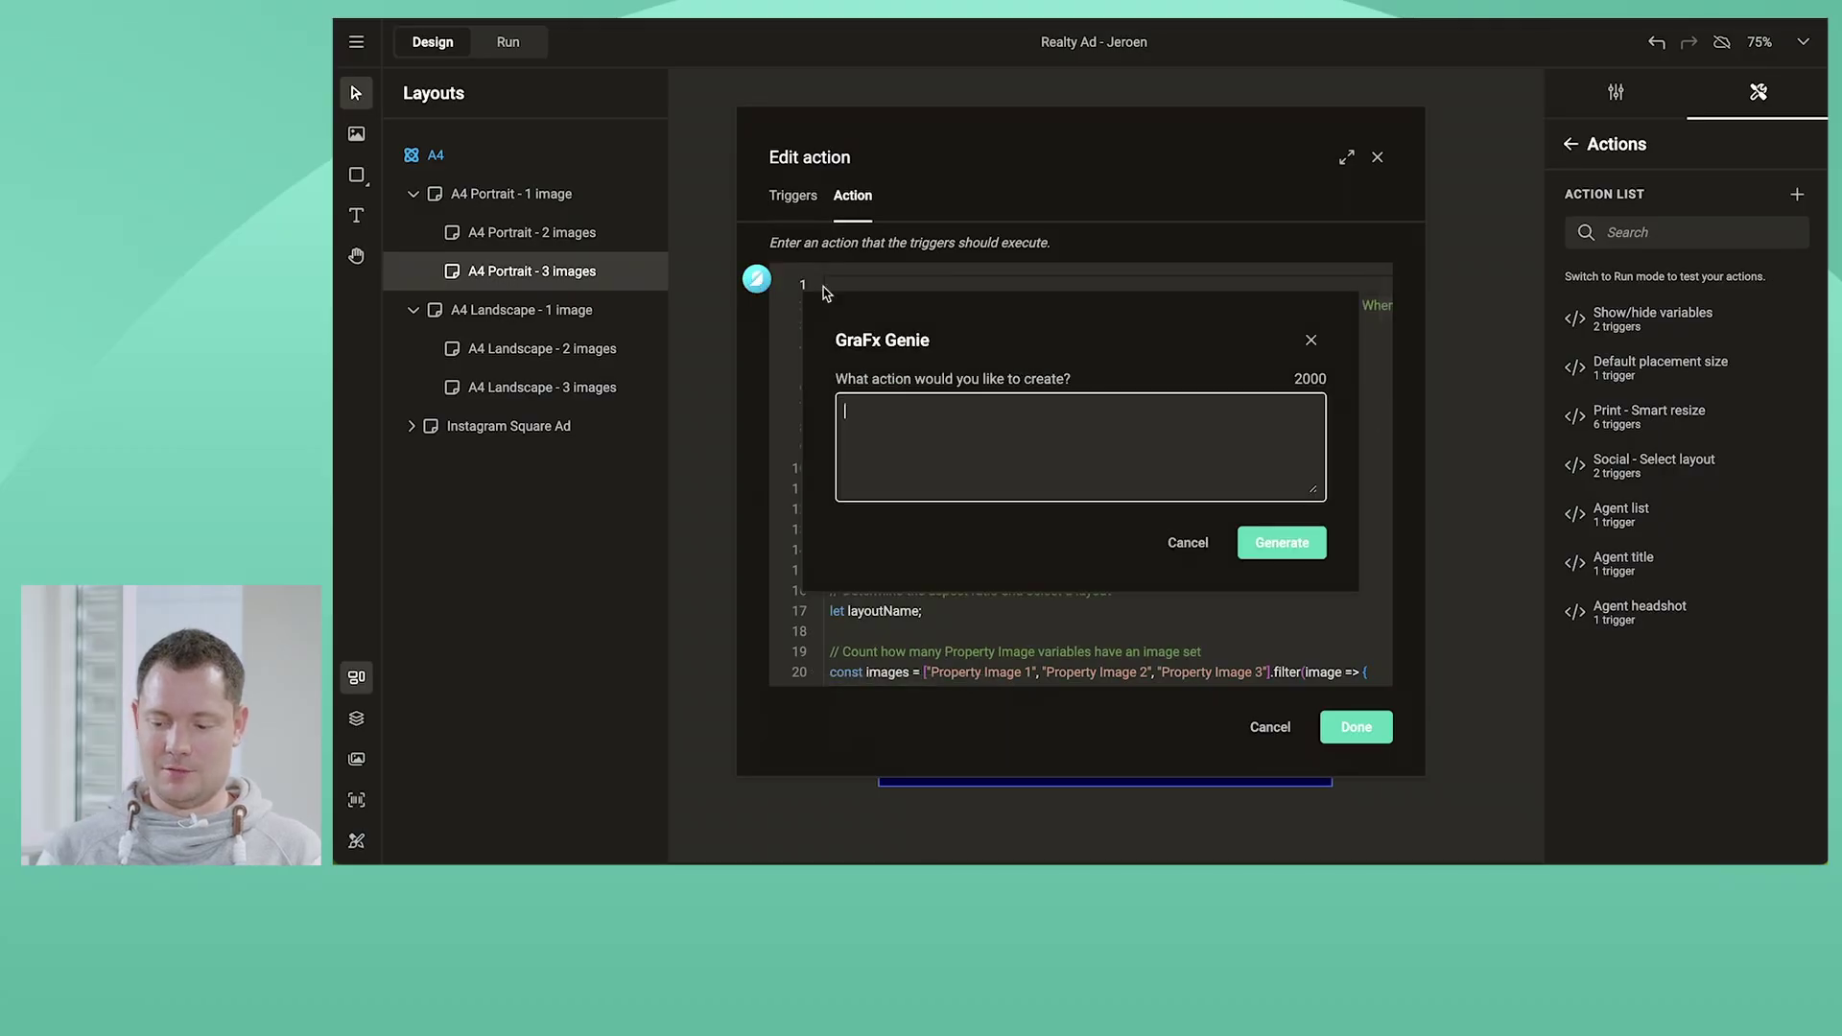
{"action": "type", "text": "When placement is print ad, use the ad width and ad height variables to set the page size. When ad width is bigger than ad height, select a landscape layout. Else, select a portrait layout. From those layouts, select one based on the property image variables that have an image."}
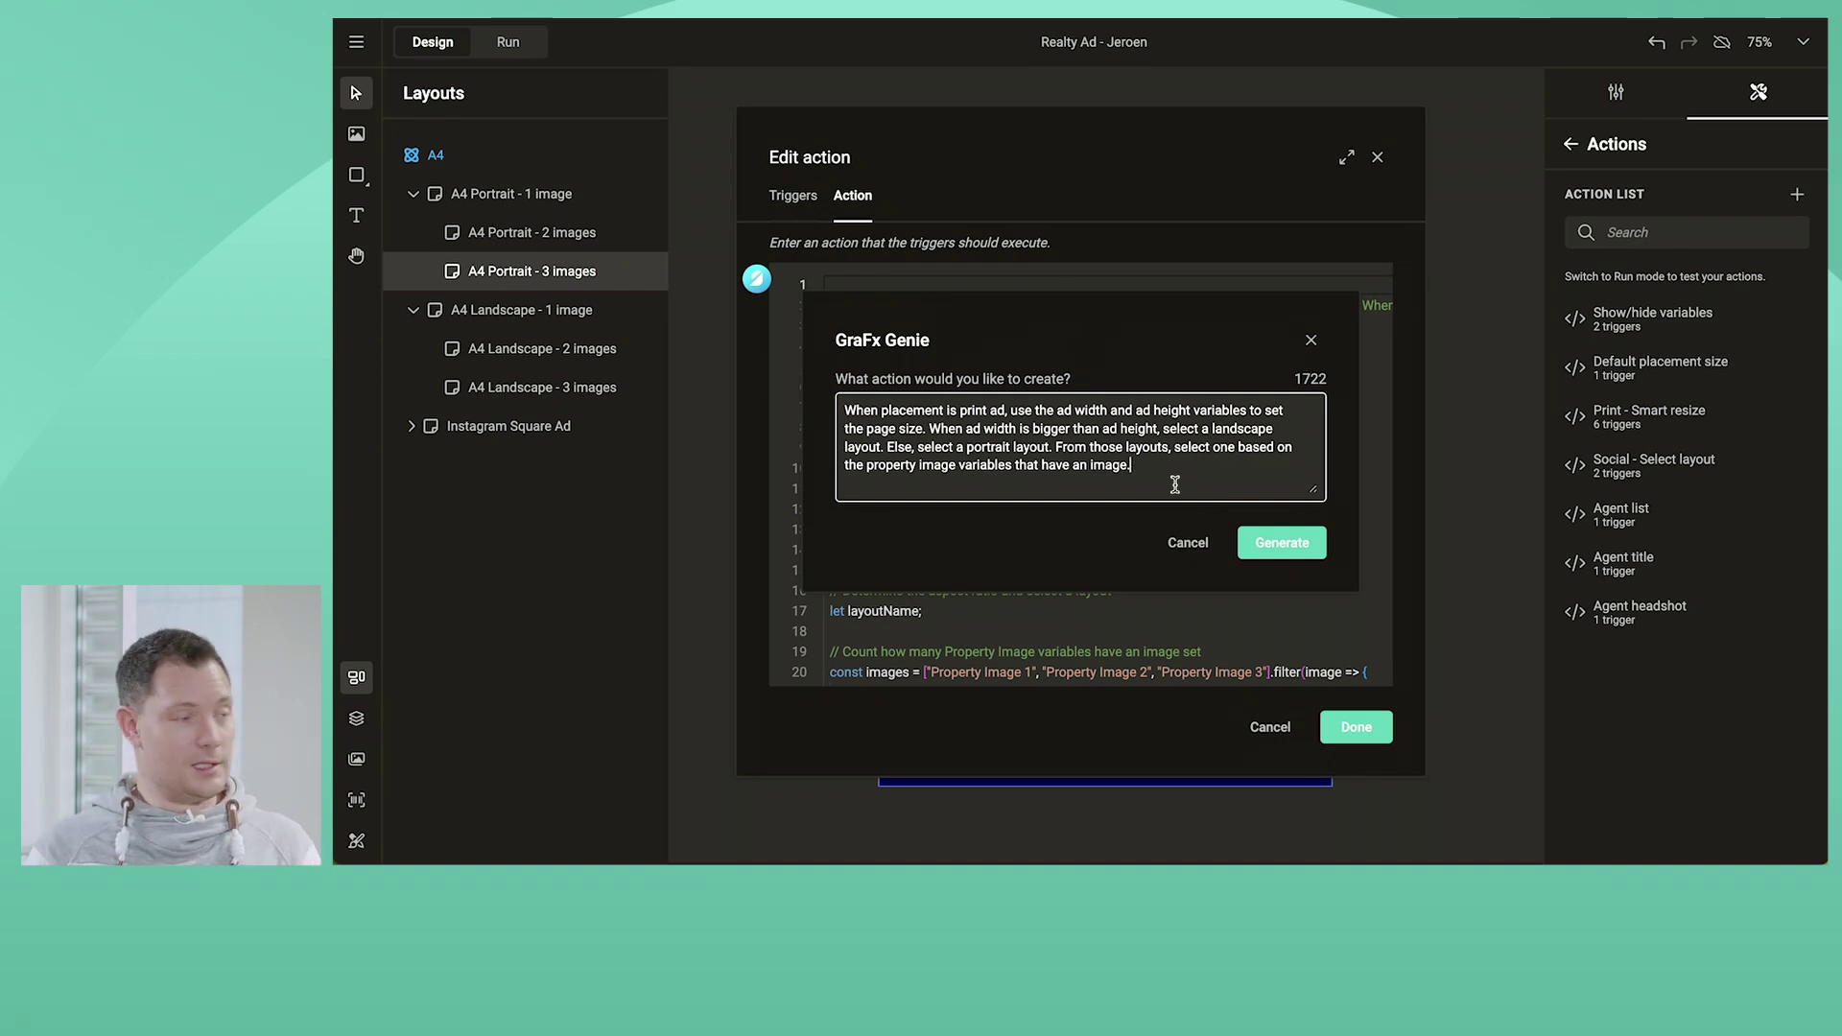
{"action": "left_click", "coordinate": [1187, 543]}
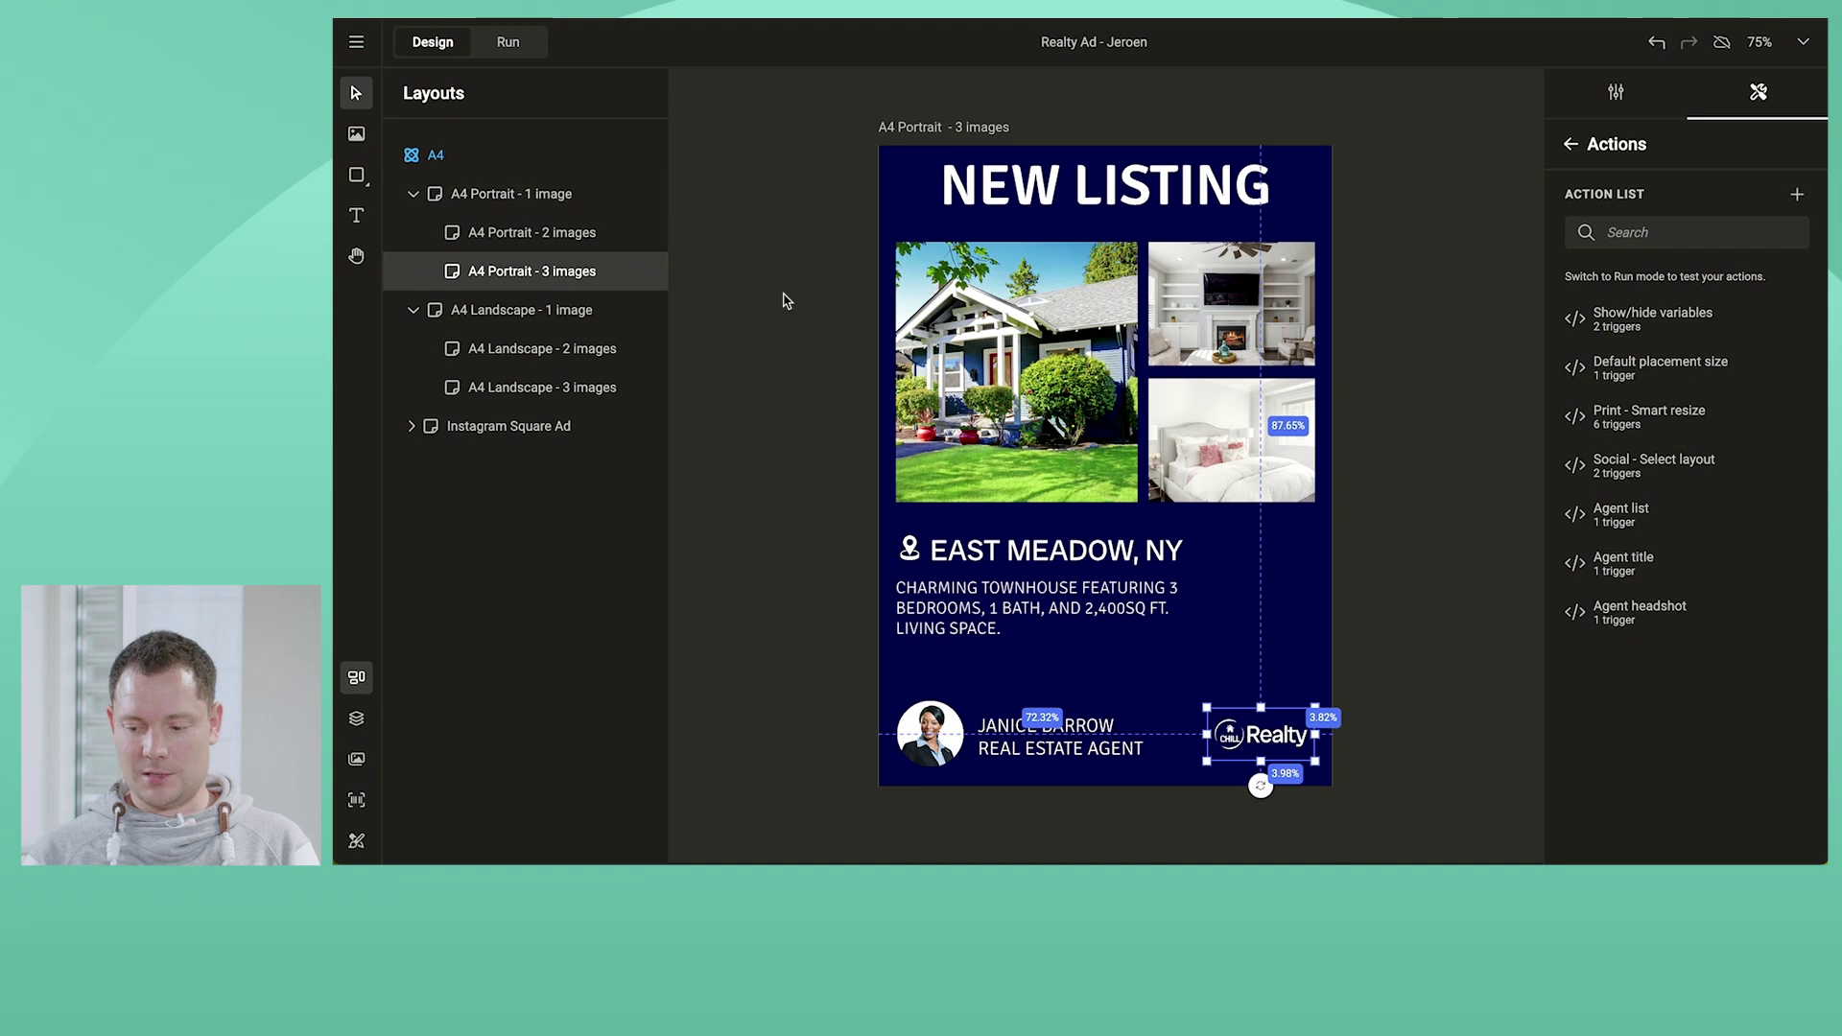
Inspect the image and description frames of the A4 Portrait - 3 images layout, including the main image's horizontal anchoring options
{"action": "left_click", "coordinate": [991, 363]}
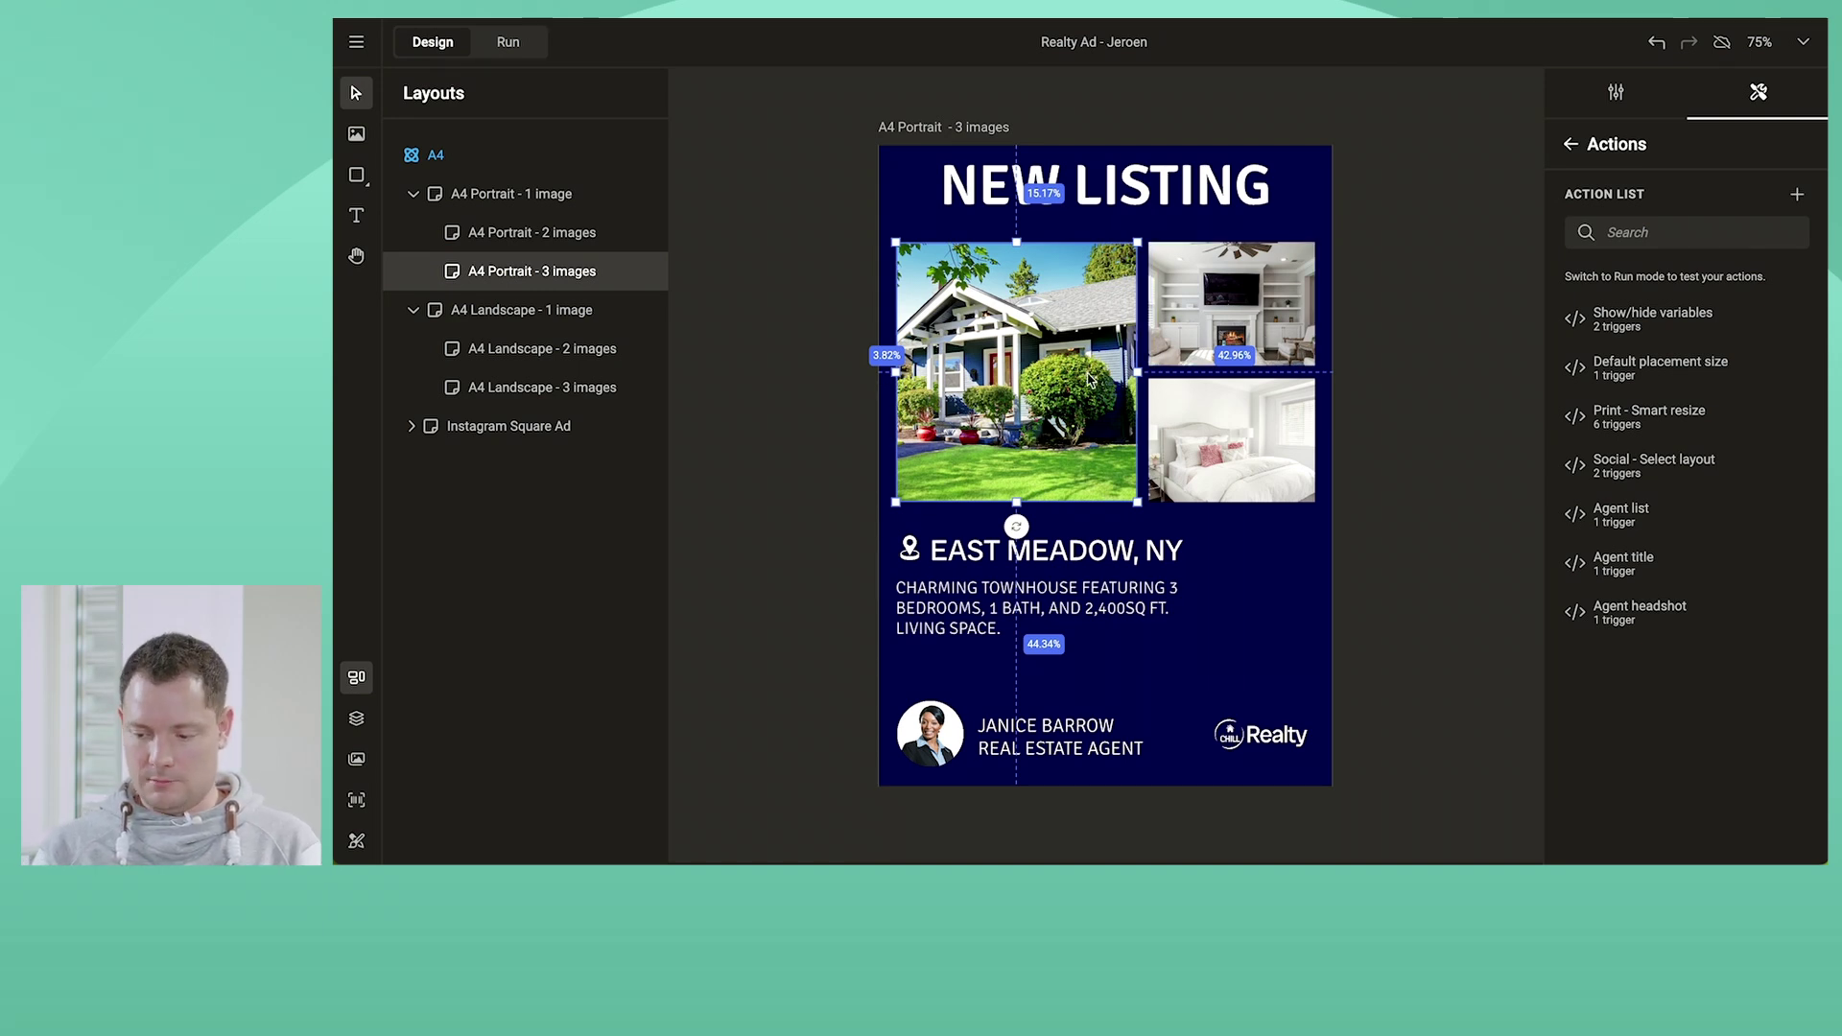
{"action": "left_click", "coordinate": [1234, 313]}
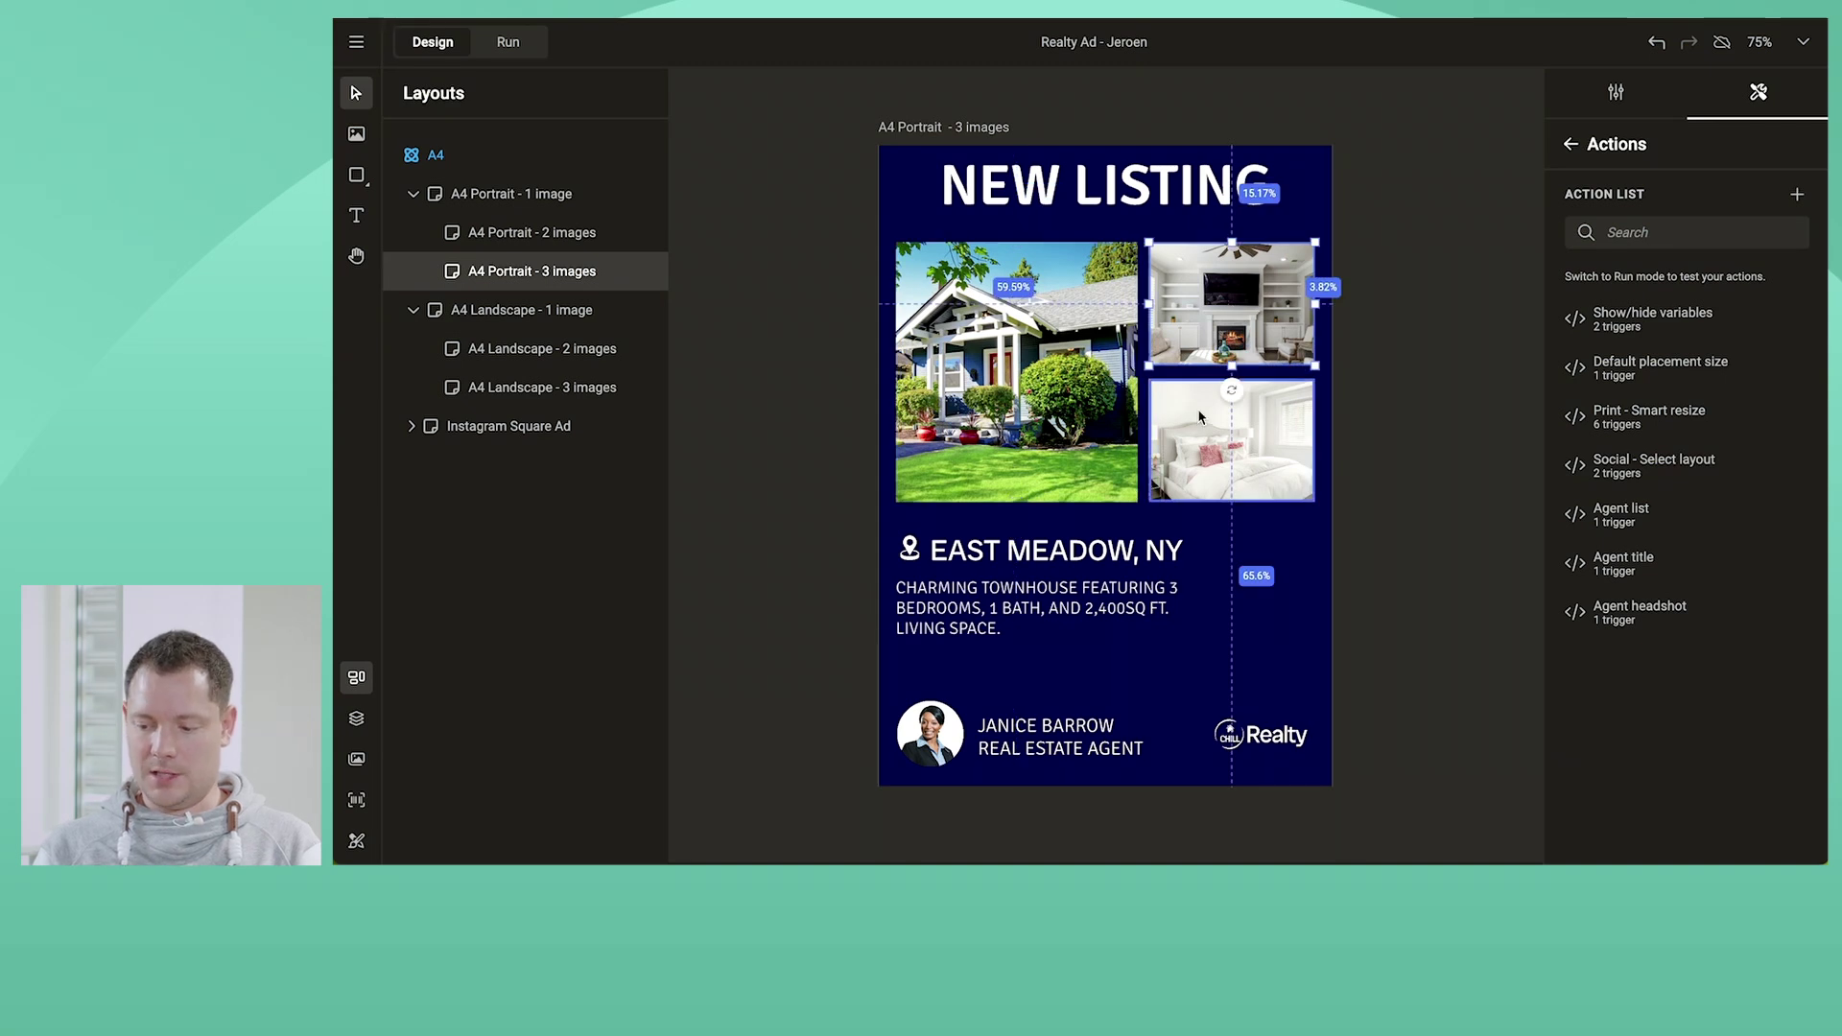
{"action": "left_click", "coordinate": [1055, 615]}
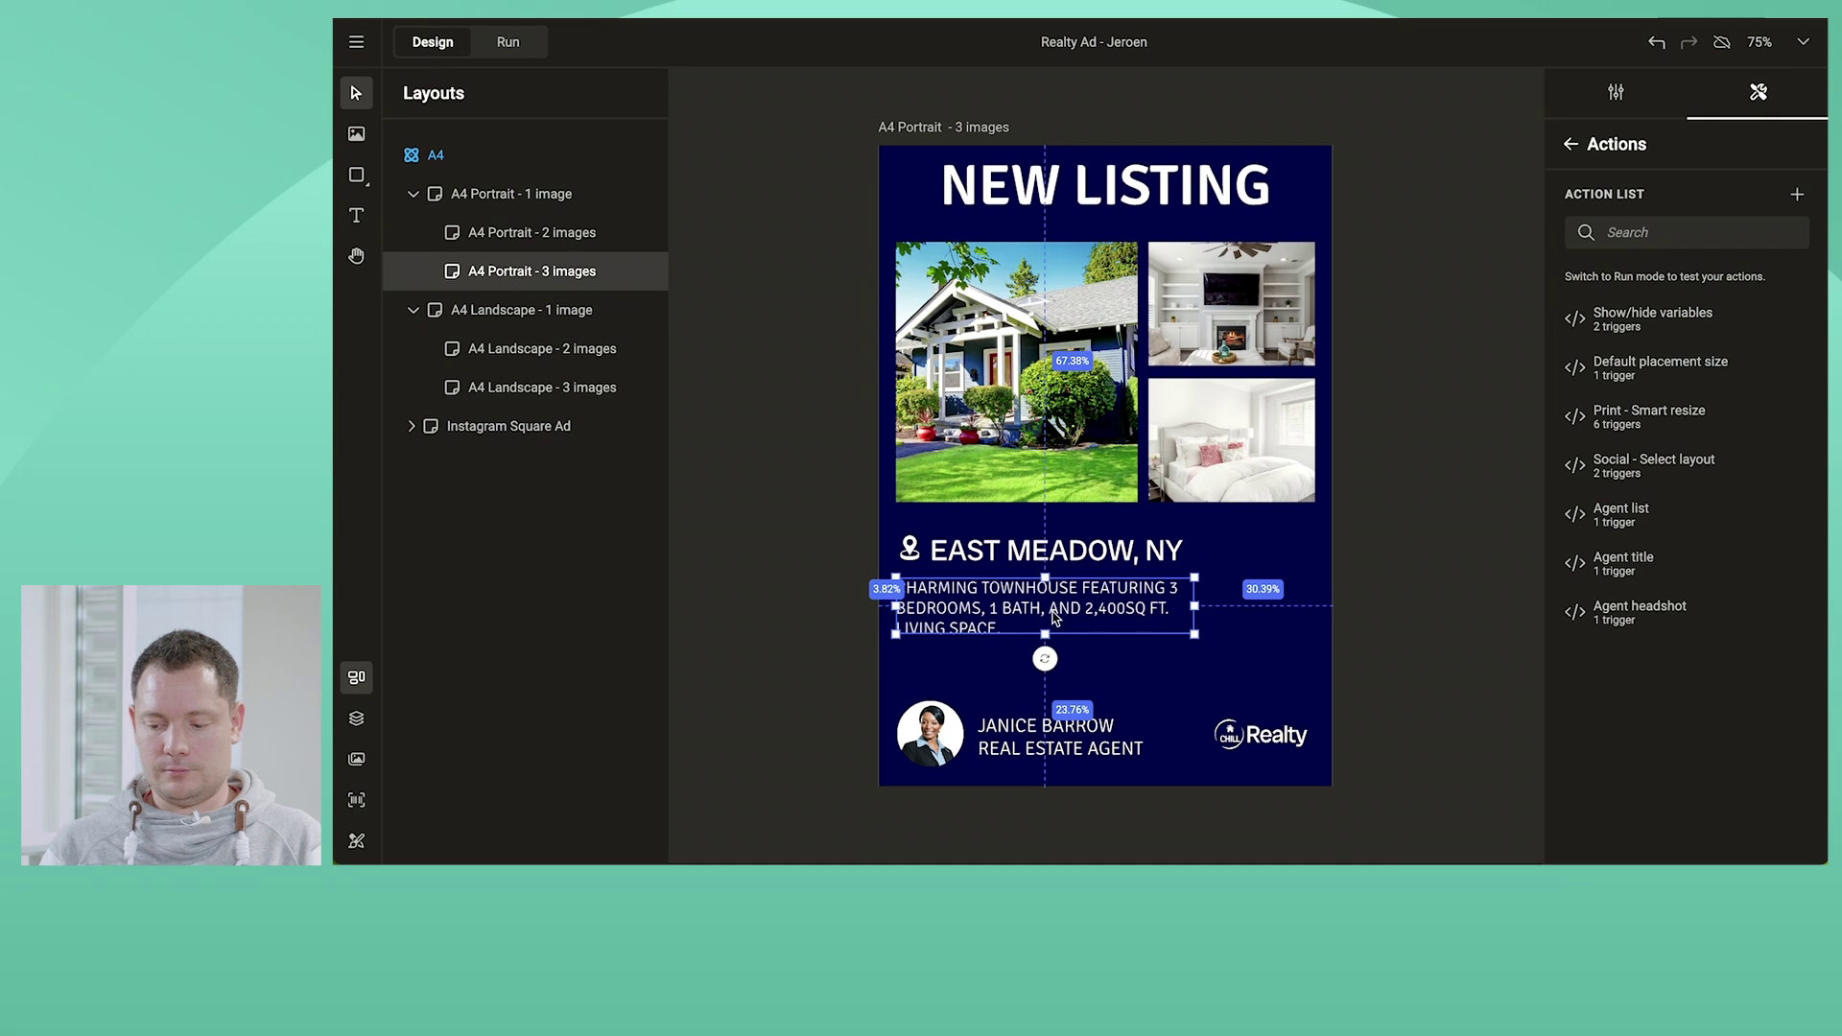
{"action": "left_click", "coordinate": [1002, 477]}
{"action": "left_click", "coordinate": [1616, 91]}
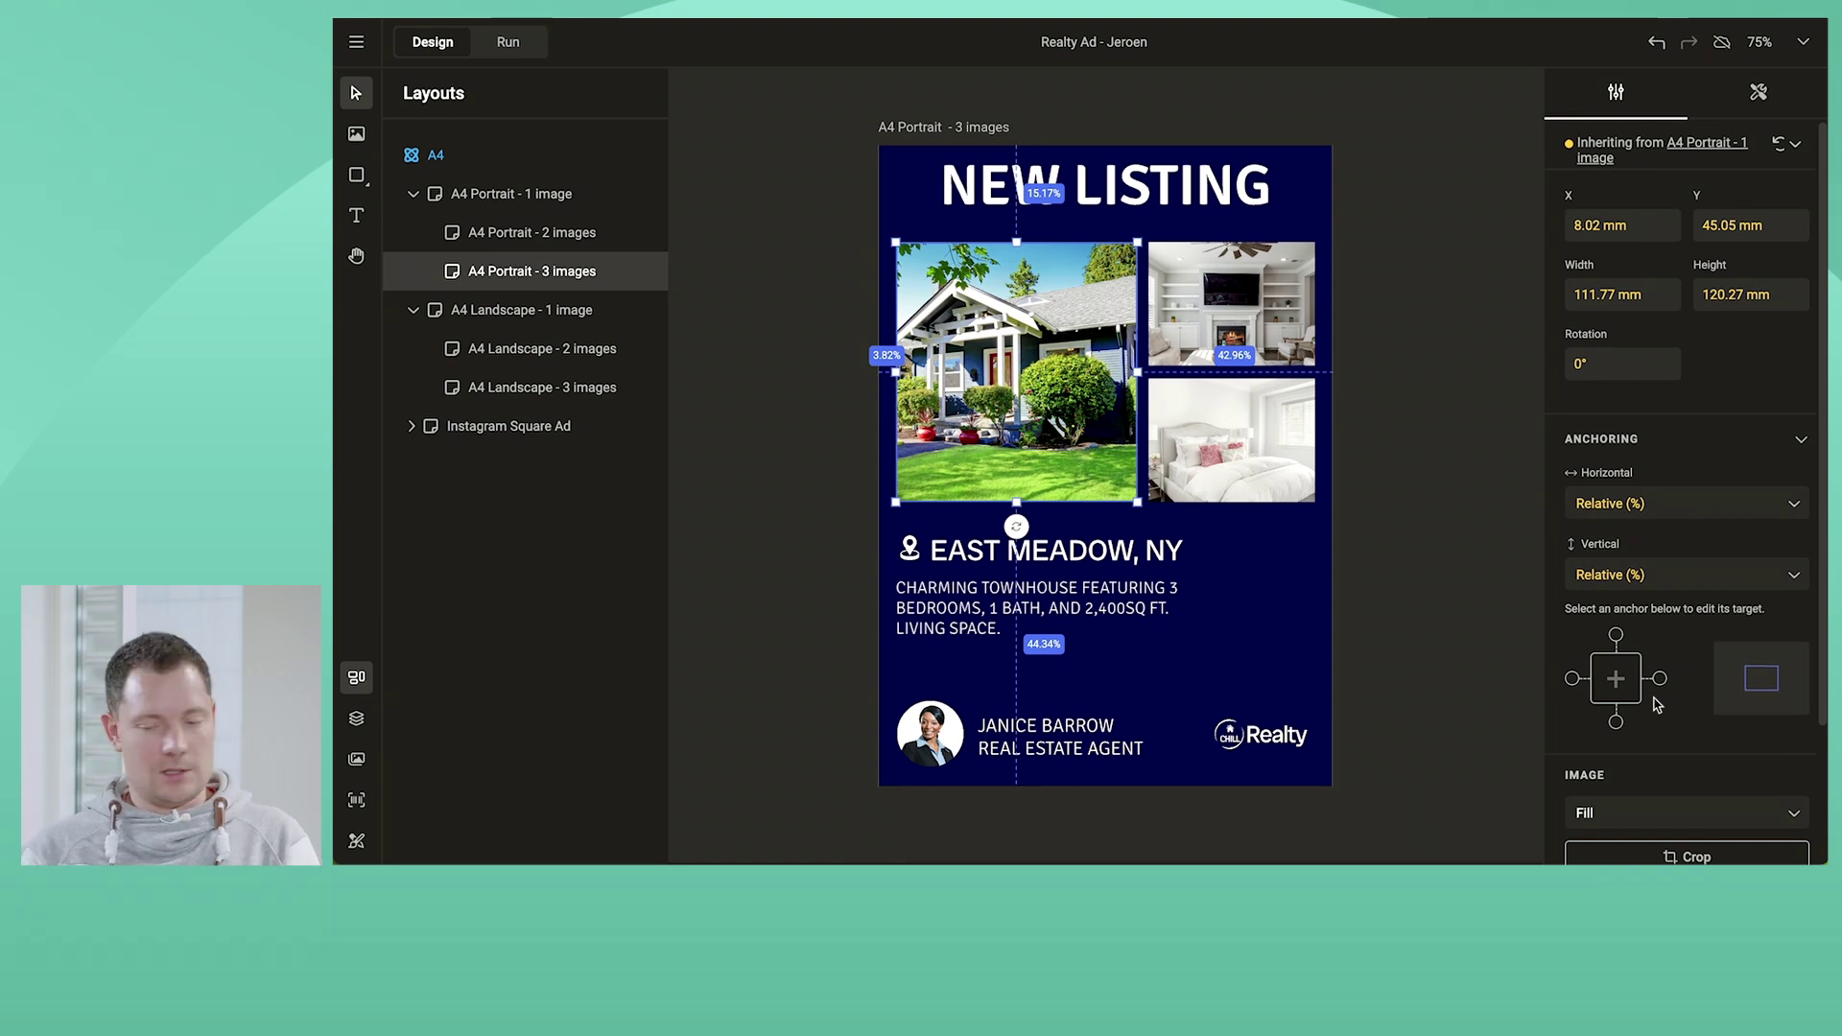
{"action": "left_click", "coordinate": [1702, 504]}
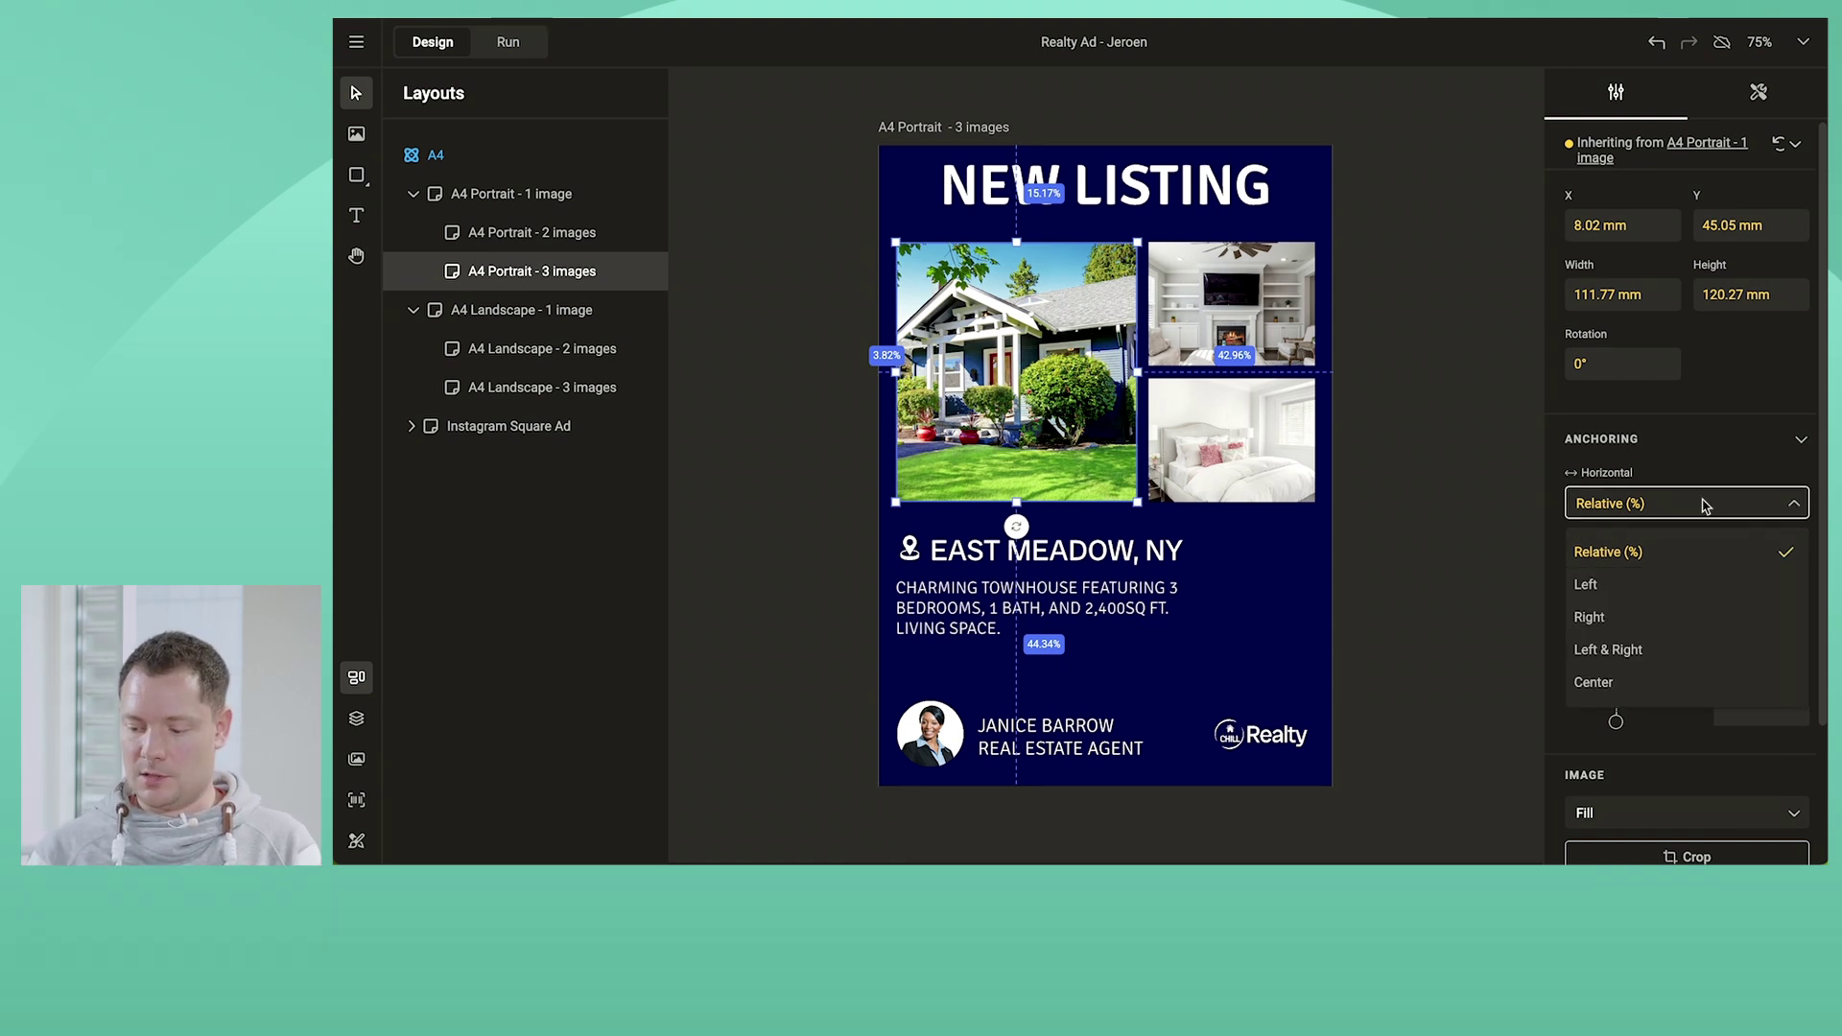
{"action": "left_click", "coordinate": [1705, 504]}
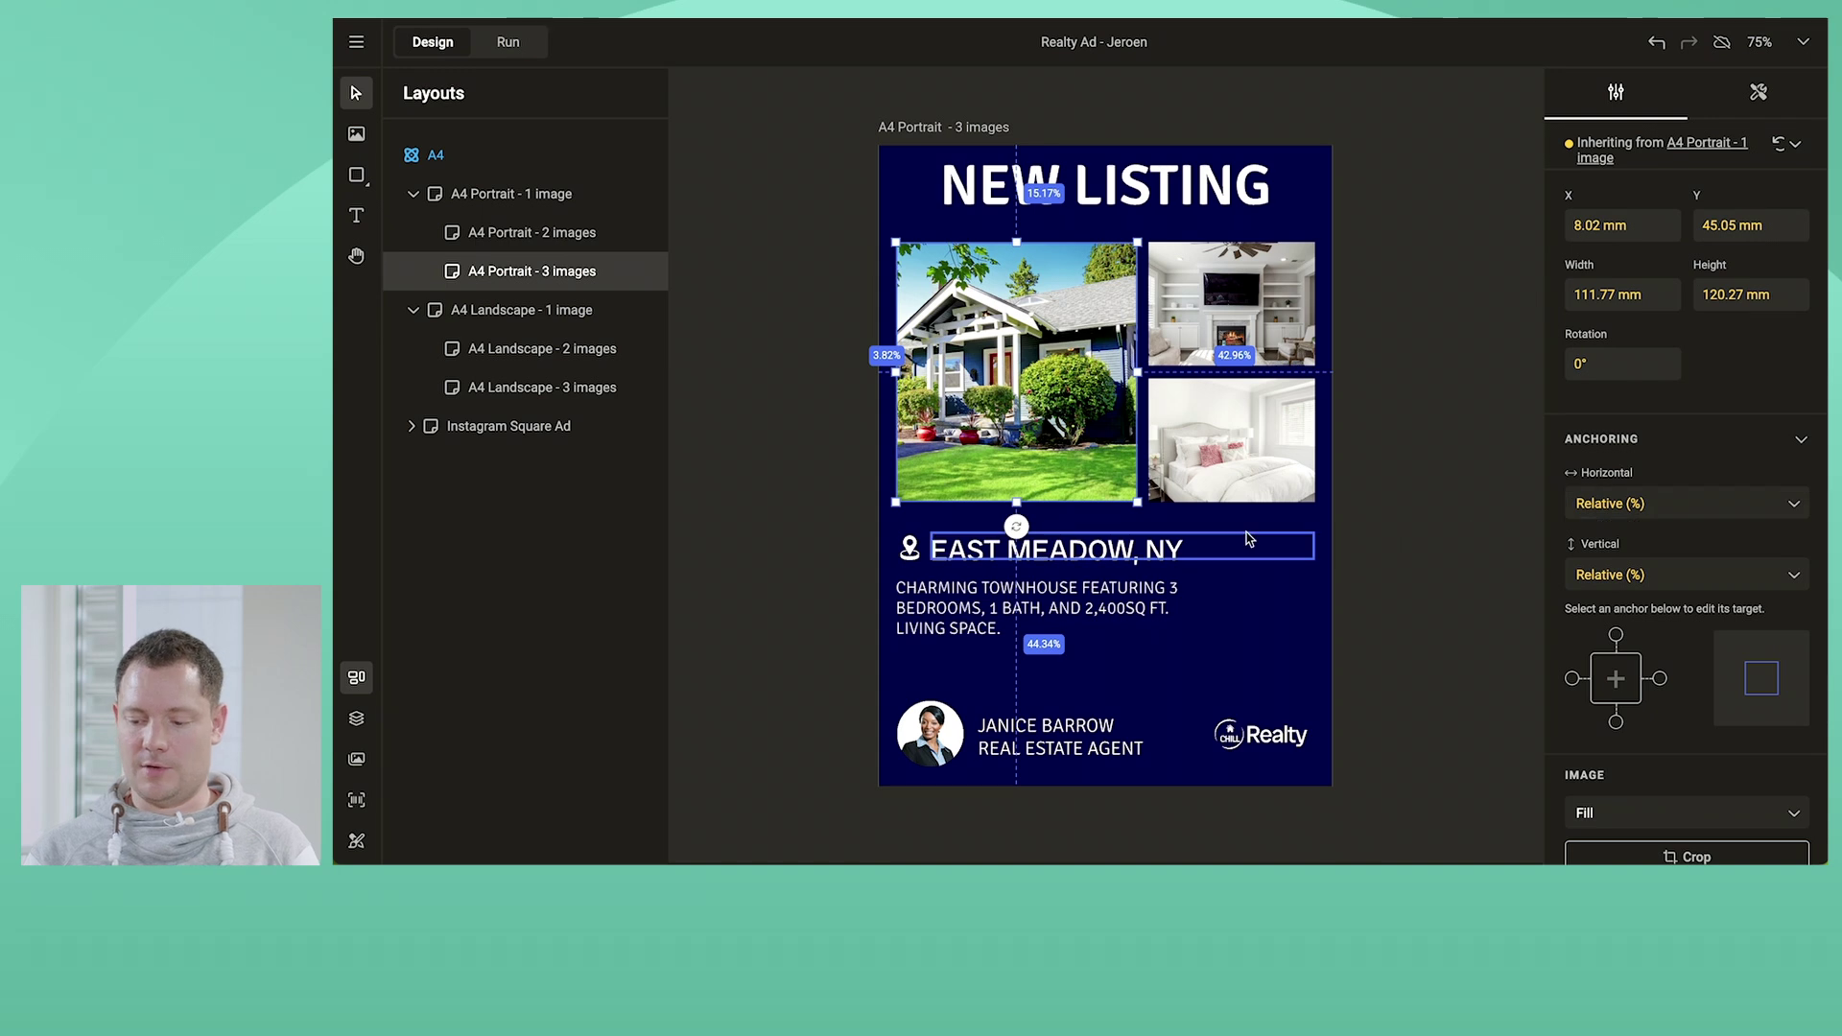
{"action": "left_click", "coordinate": [1383, 531]}
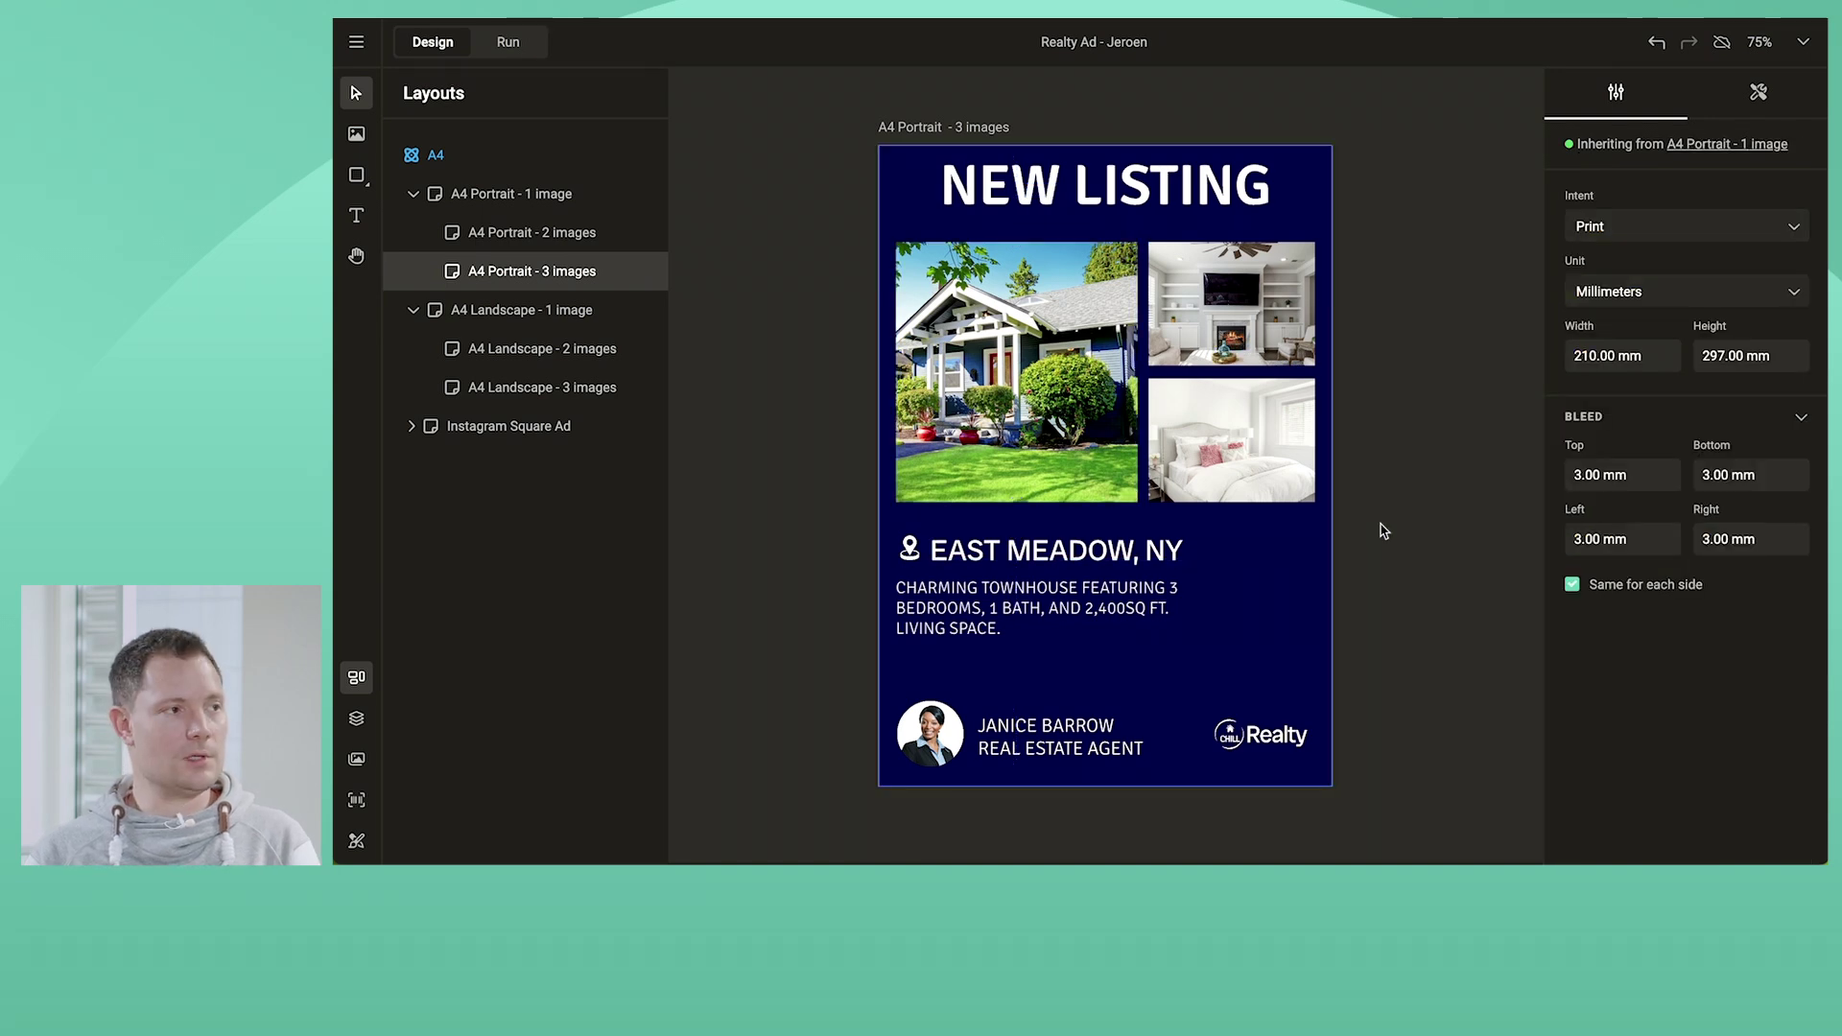
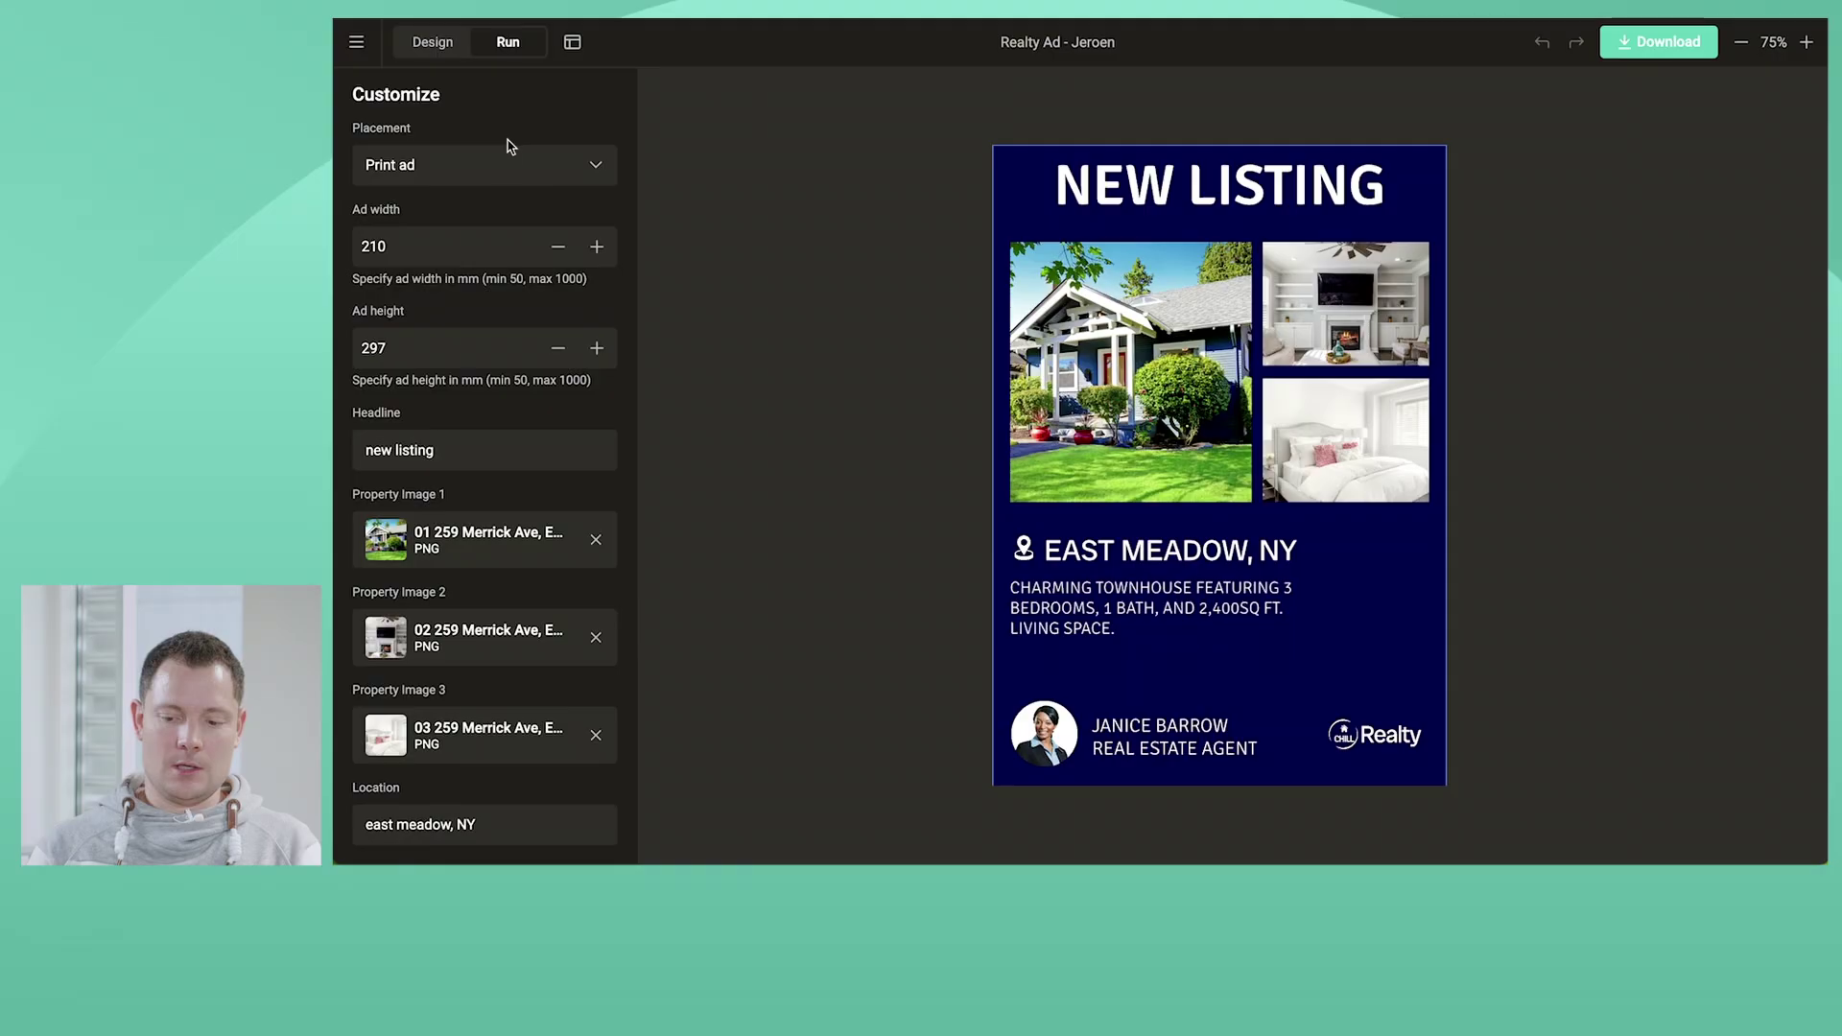
Set the ad placement to Social media with the Instagram Portrait ad size
{"action": "left_click", "coordinate": [503, 165]}
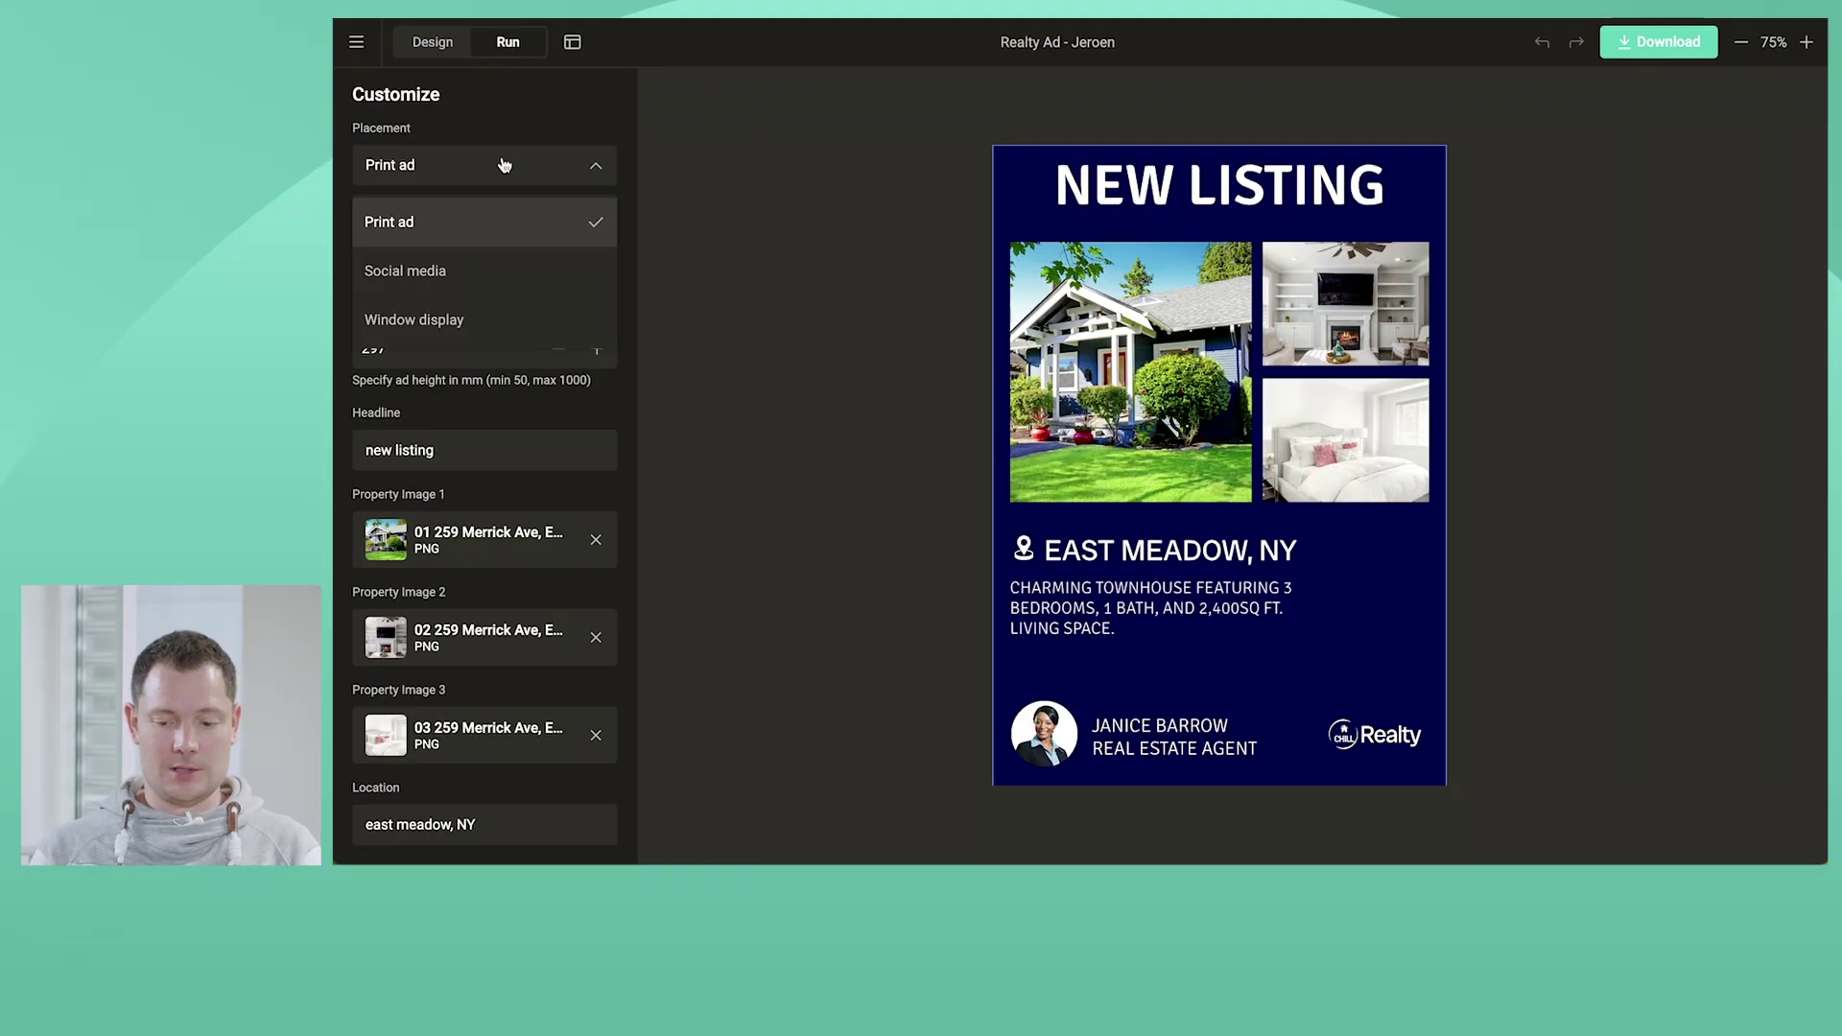
{"action": "left_click", "coordinate": [462, 278]}
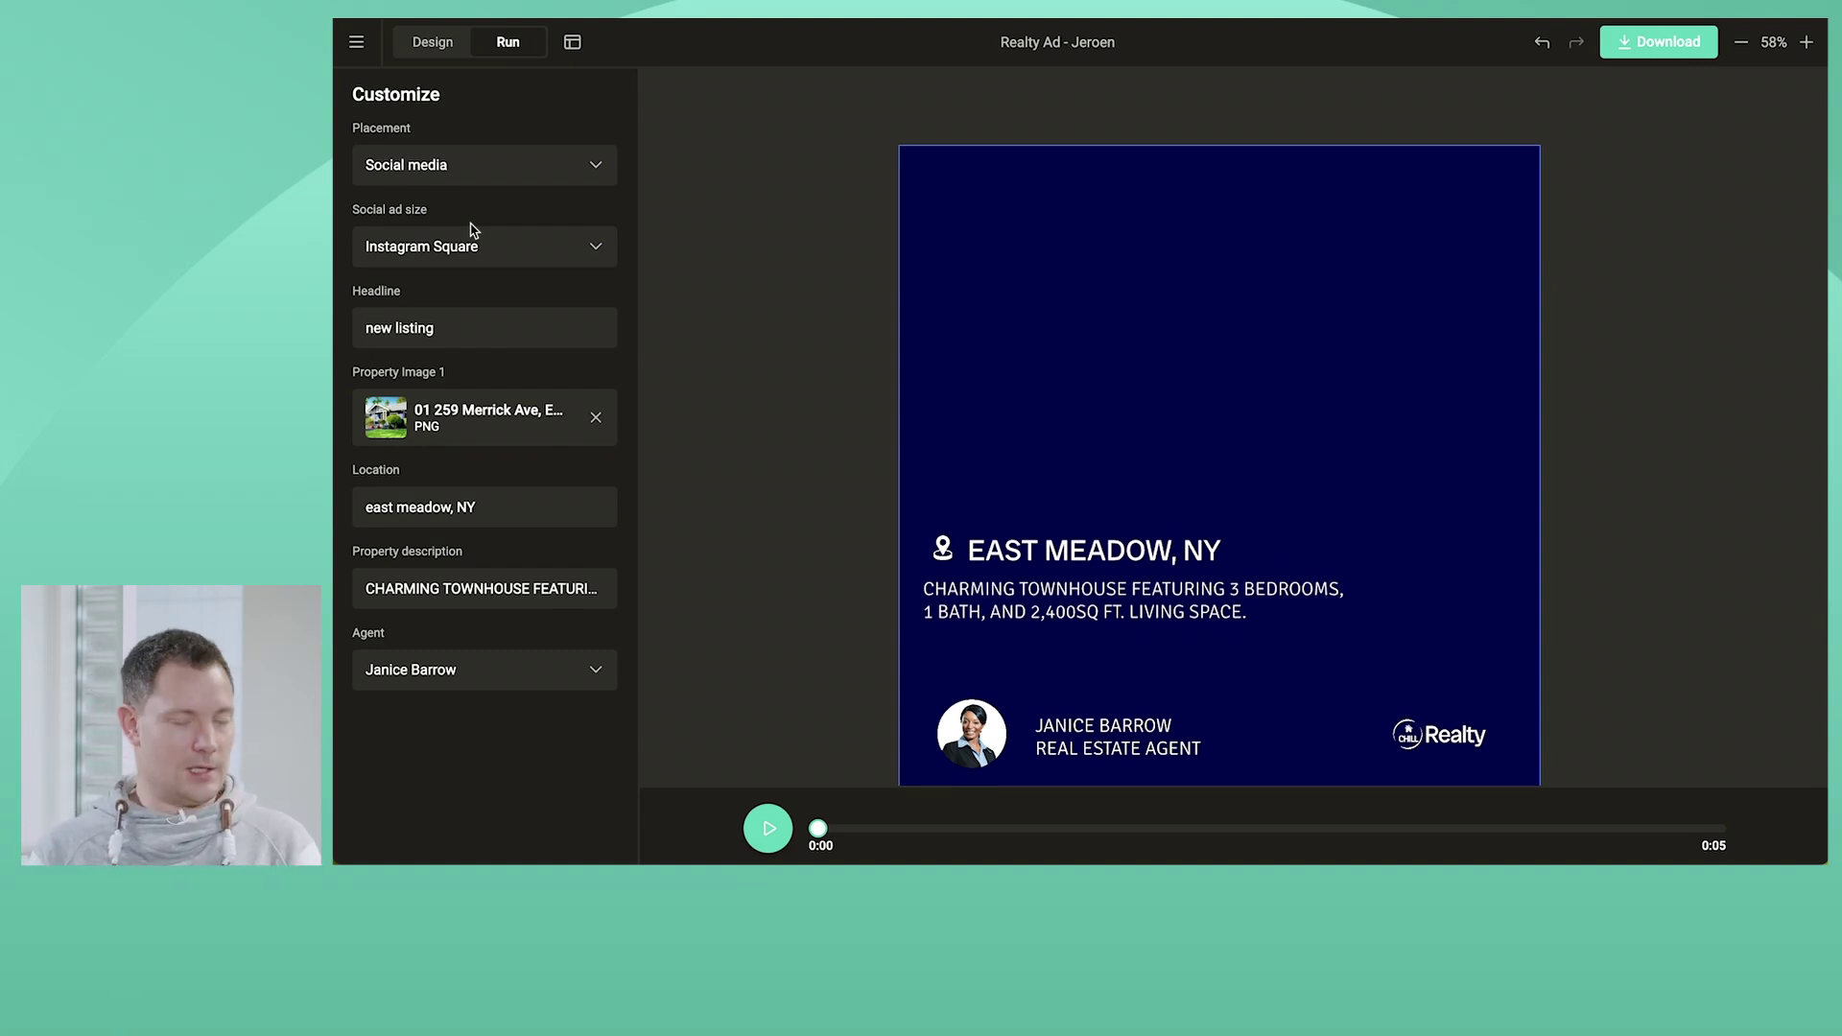
{"action": "left_click", "coordinate": [497, 261]}
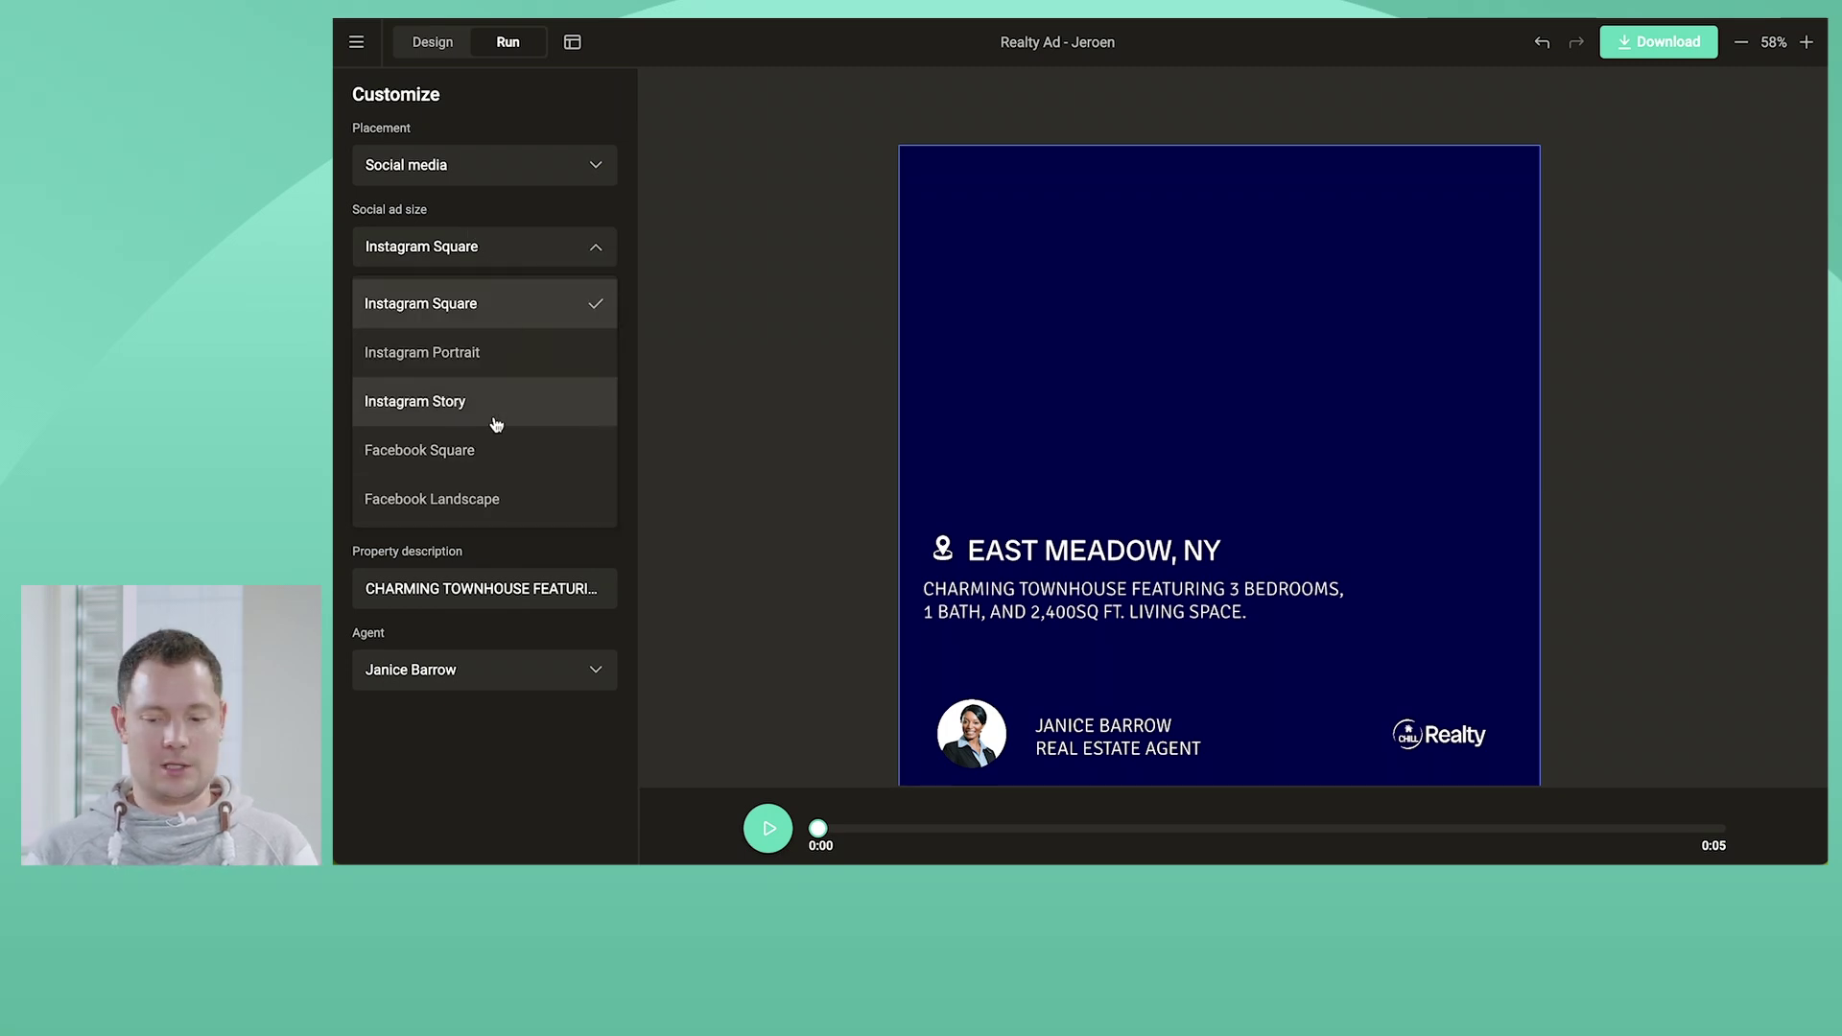
{"action": "left_click", "coordinate": [496, 364]}
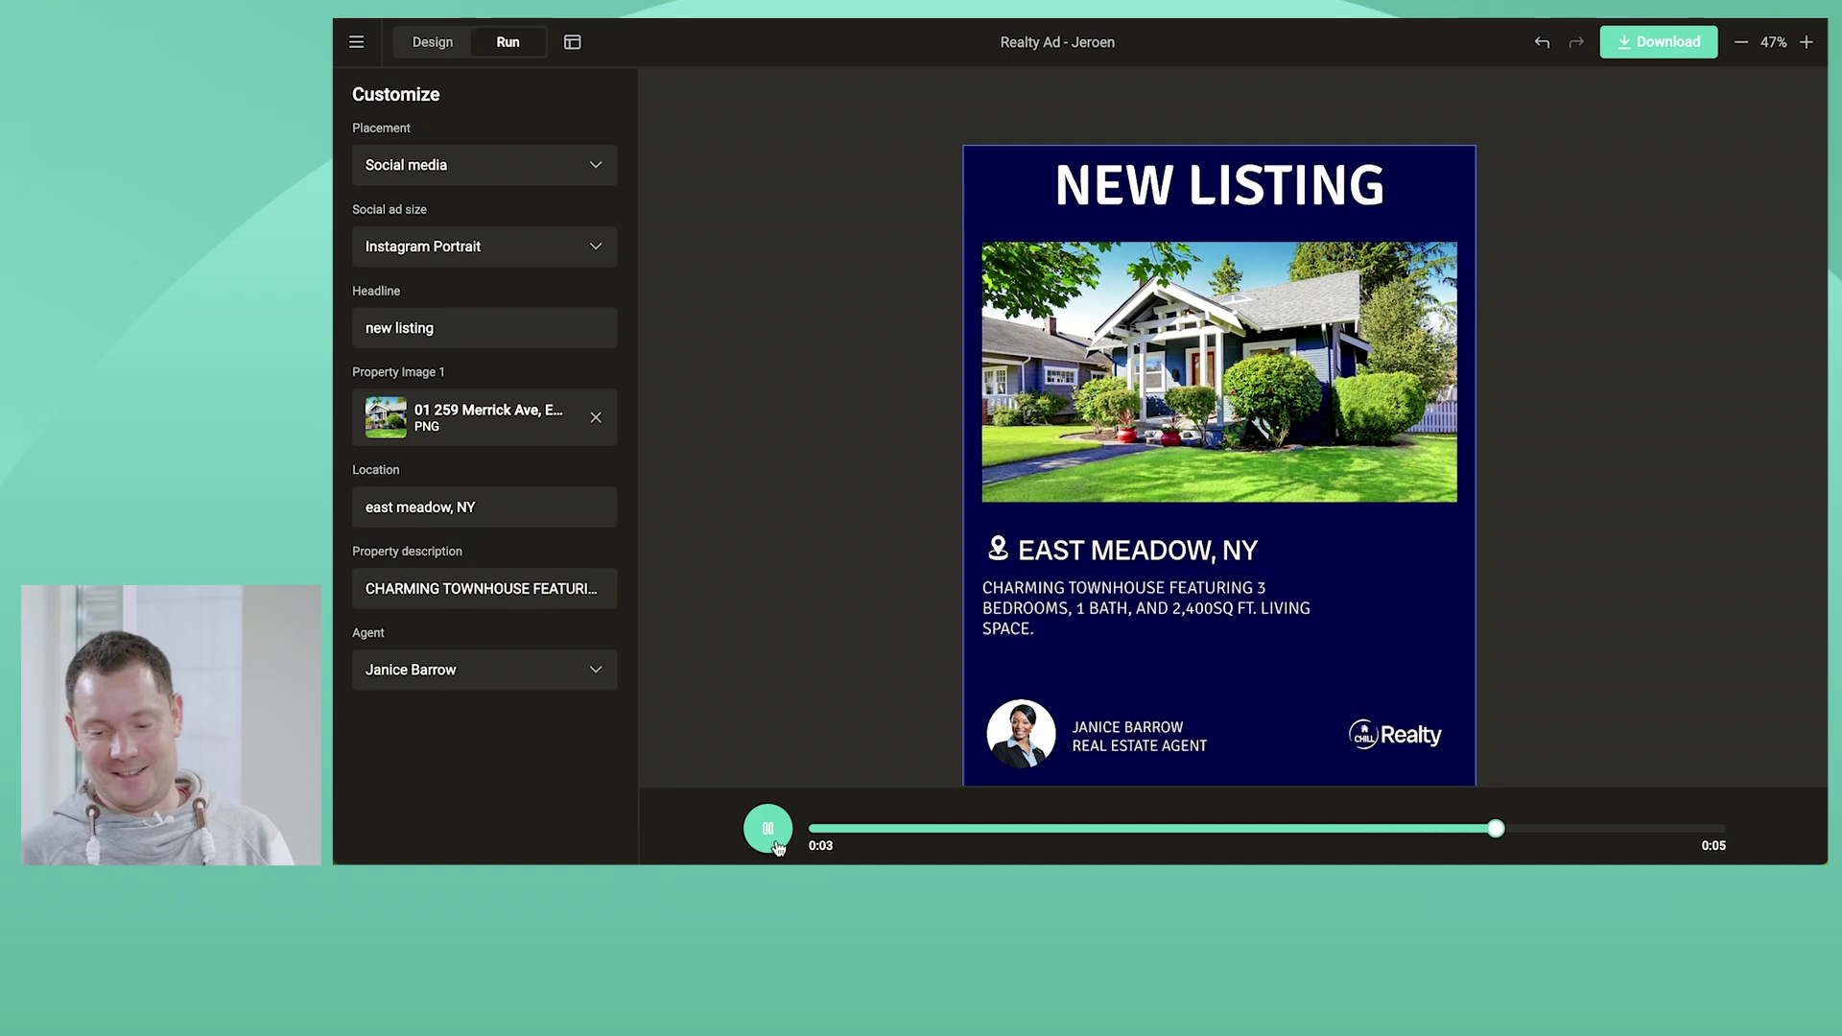
Set the social ad size to Facebook Landscape and play its animation preview
{"action": "left_click", "coordinate": [527, 244]}
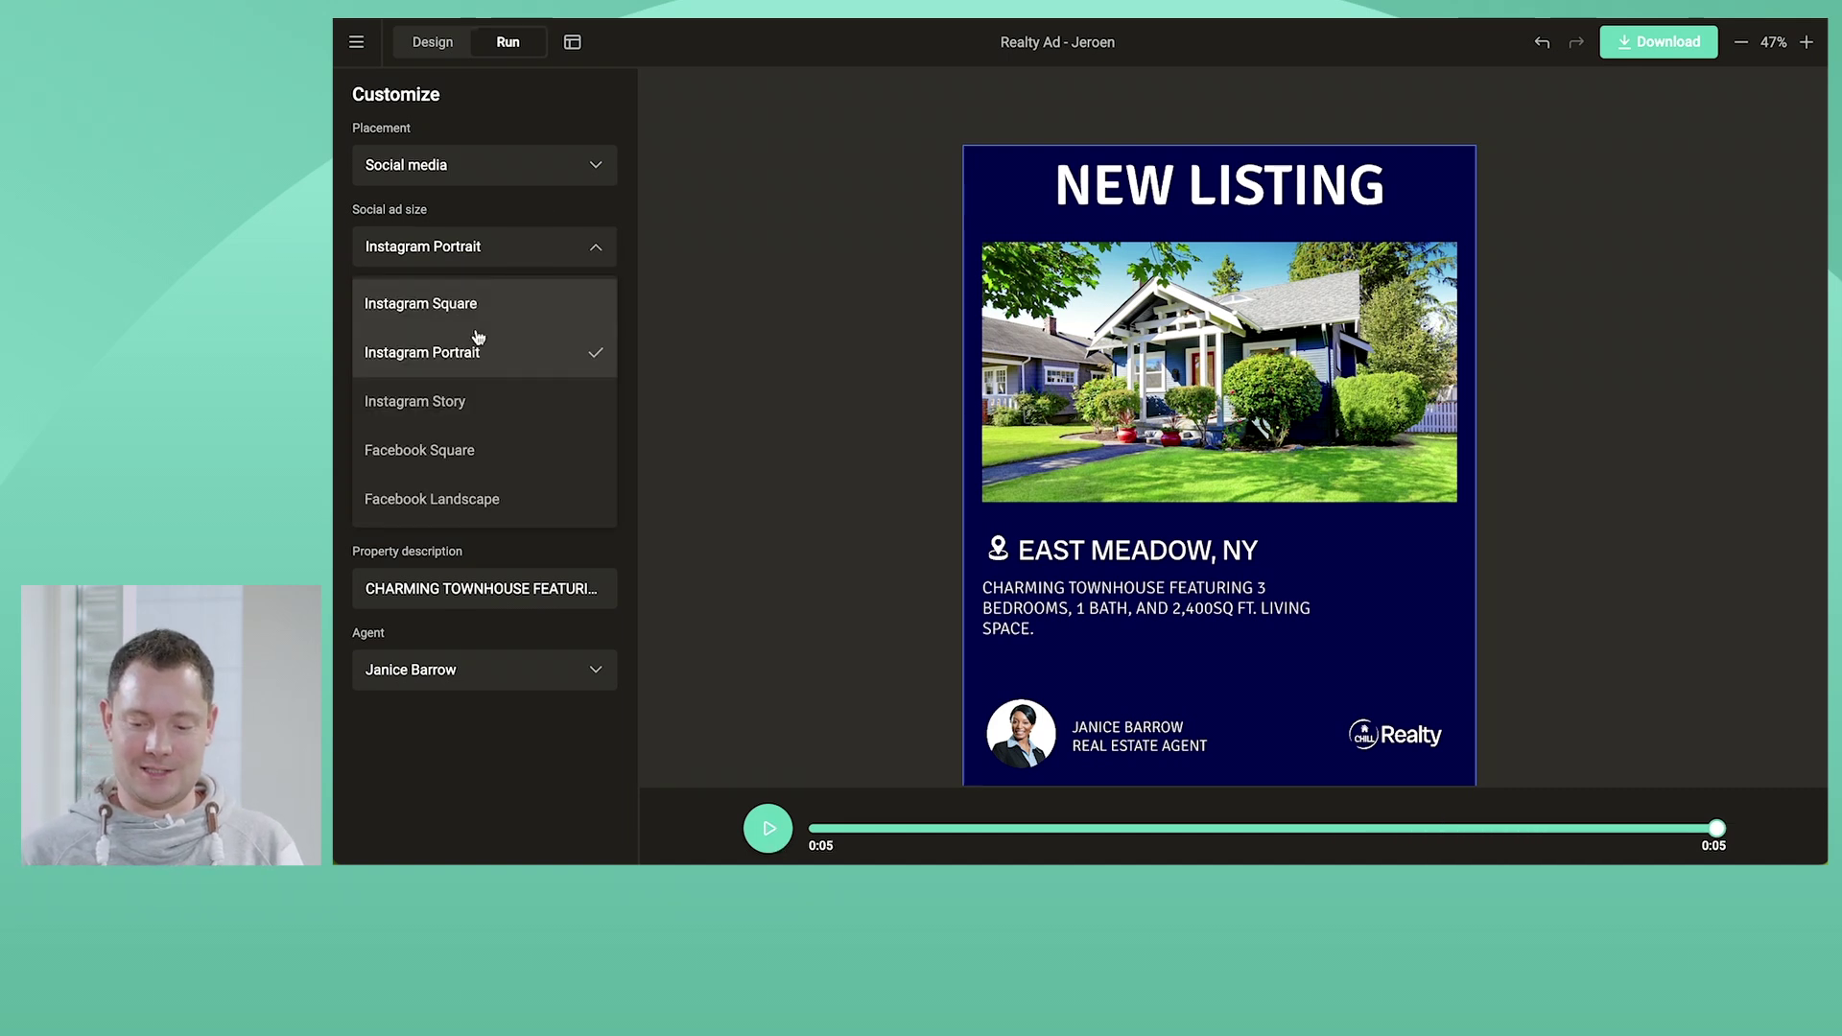
{"action": "left_click", "coordinate": [446, 498]}
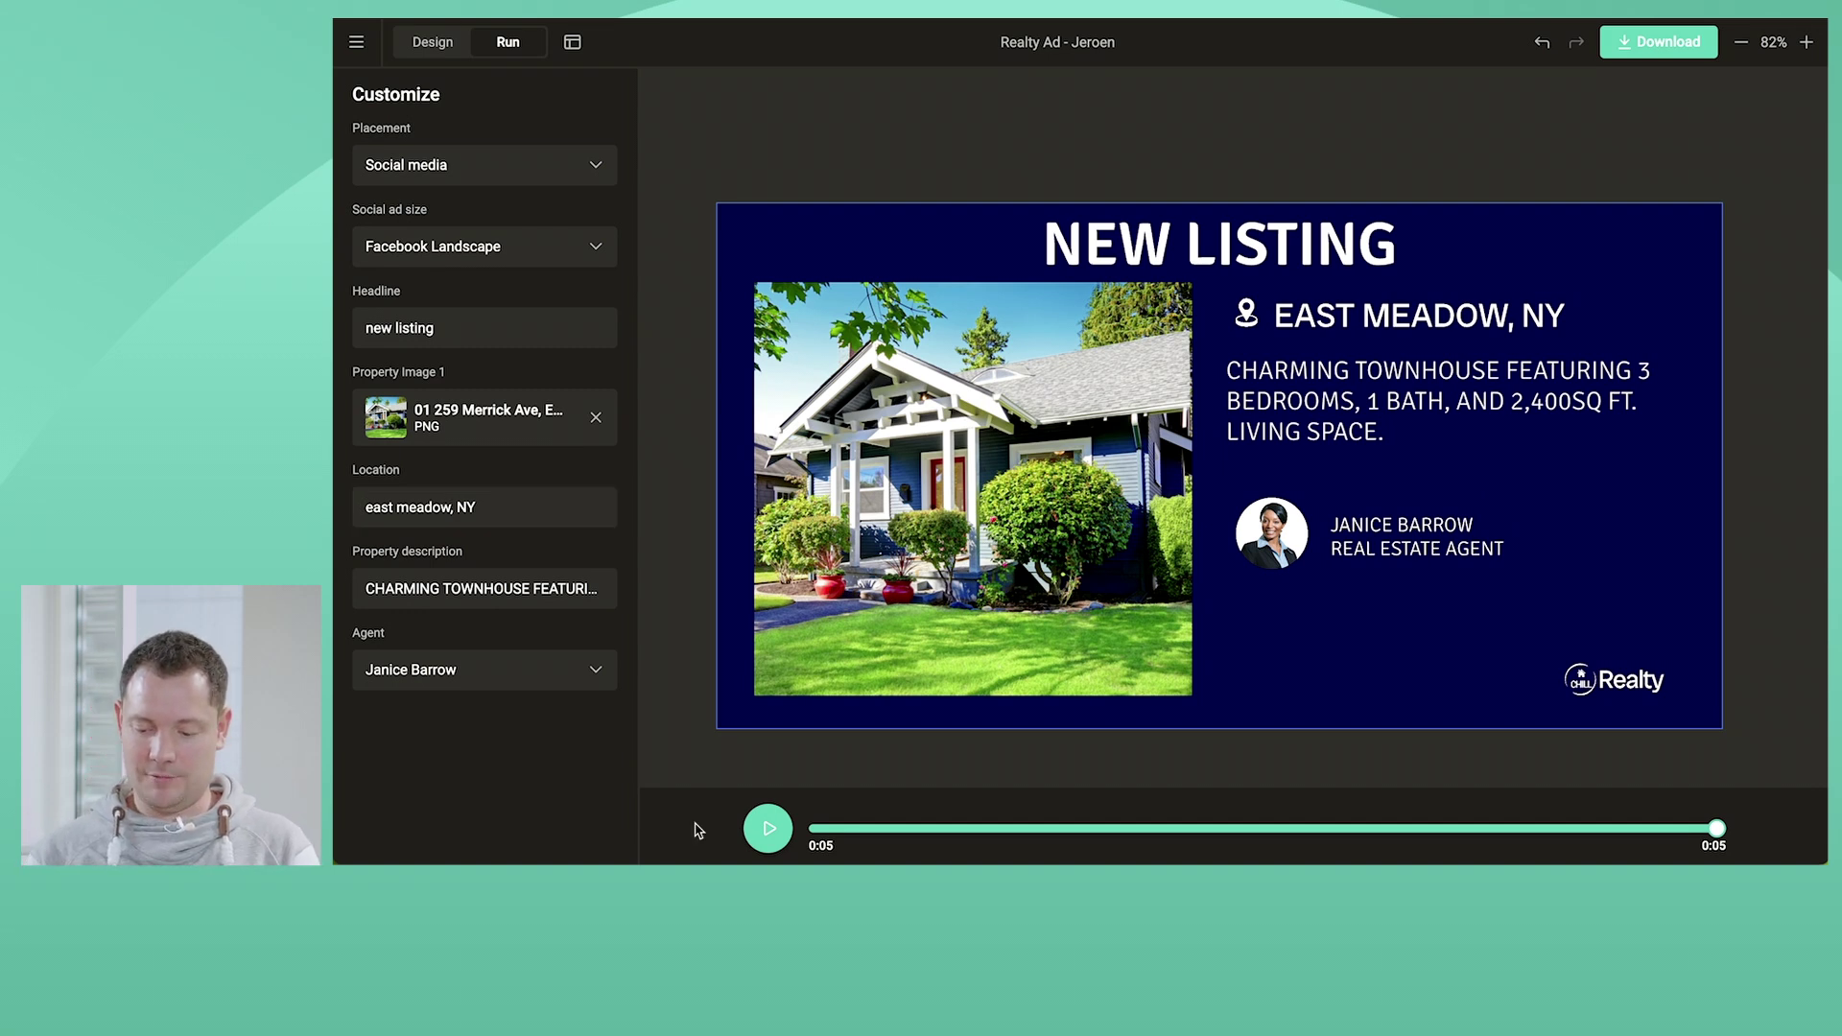
{"action": "left_click", "coordinate": [765, 851]}
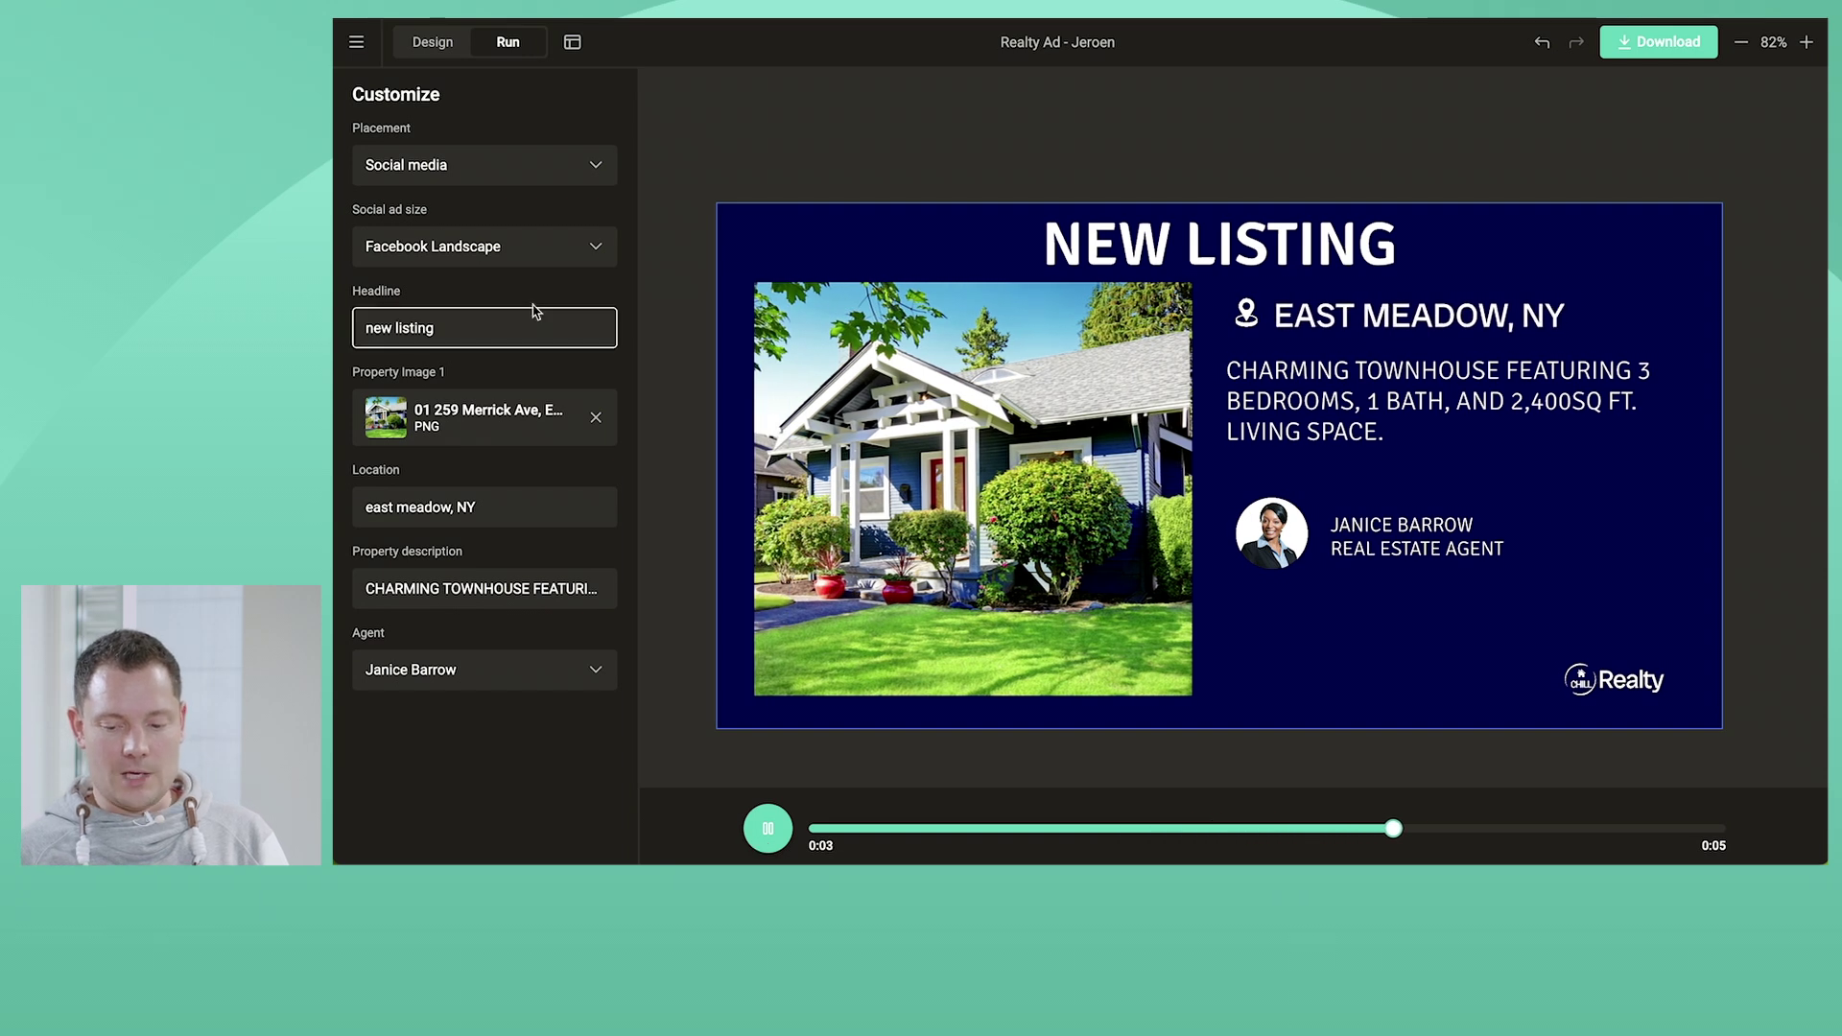
Set the ad placement to Window display and play its animation preview
{"action": "left_click", "coordinate": [520, 172]}
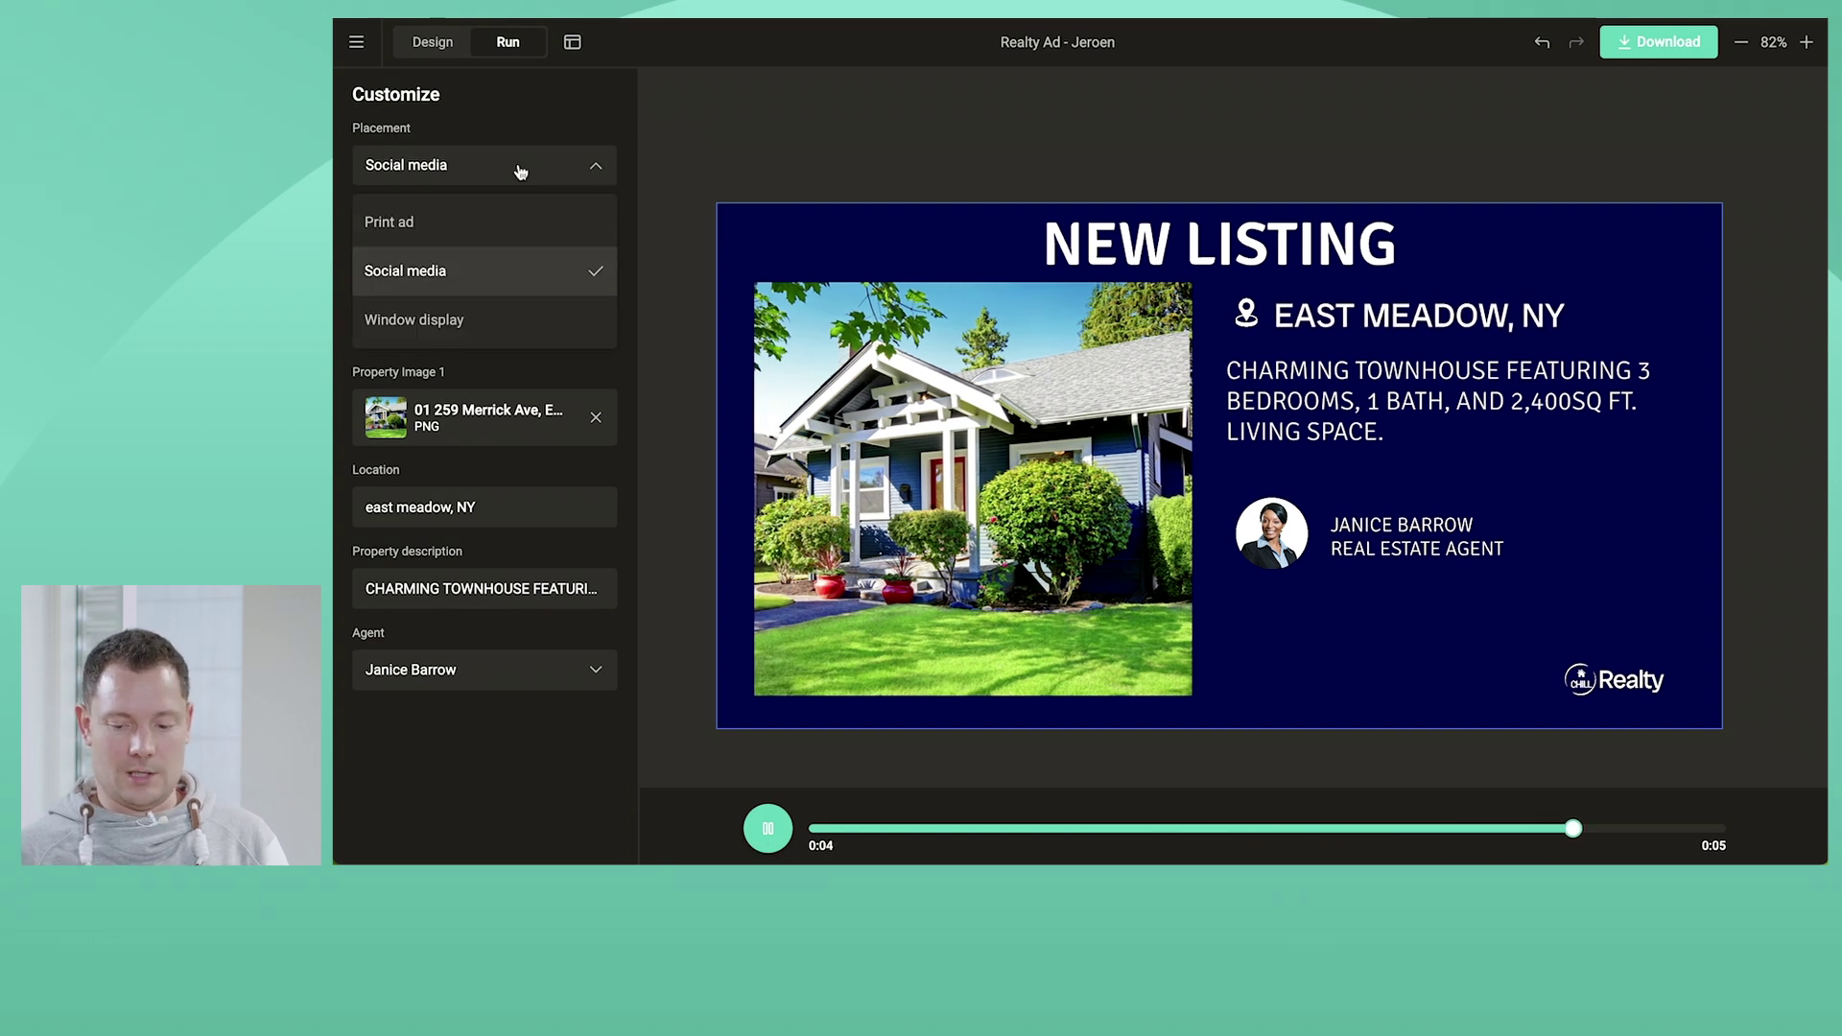
{"action": "left_click", "coordinate": [454, 322]}
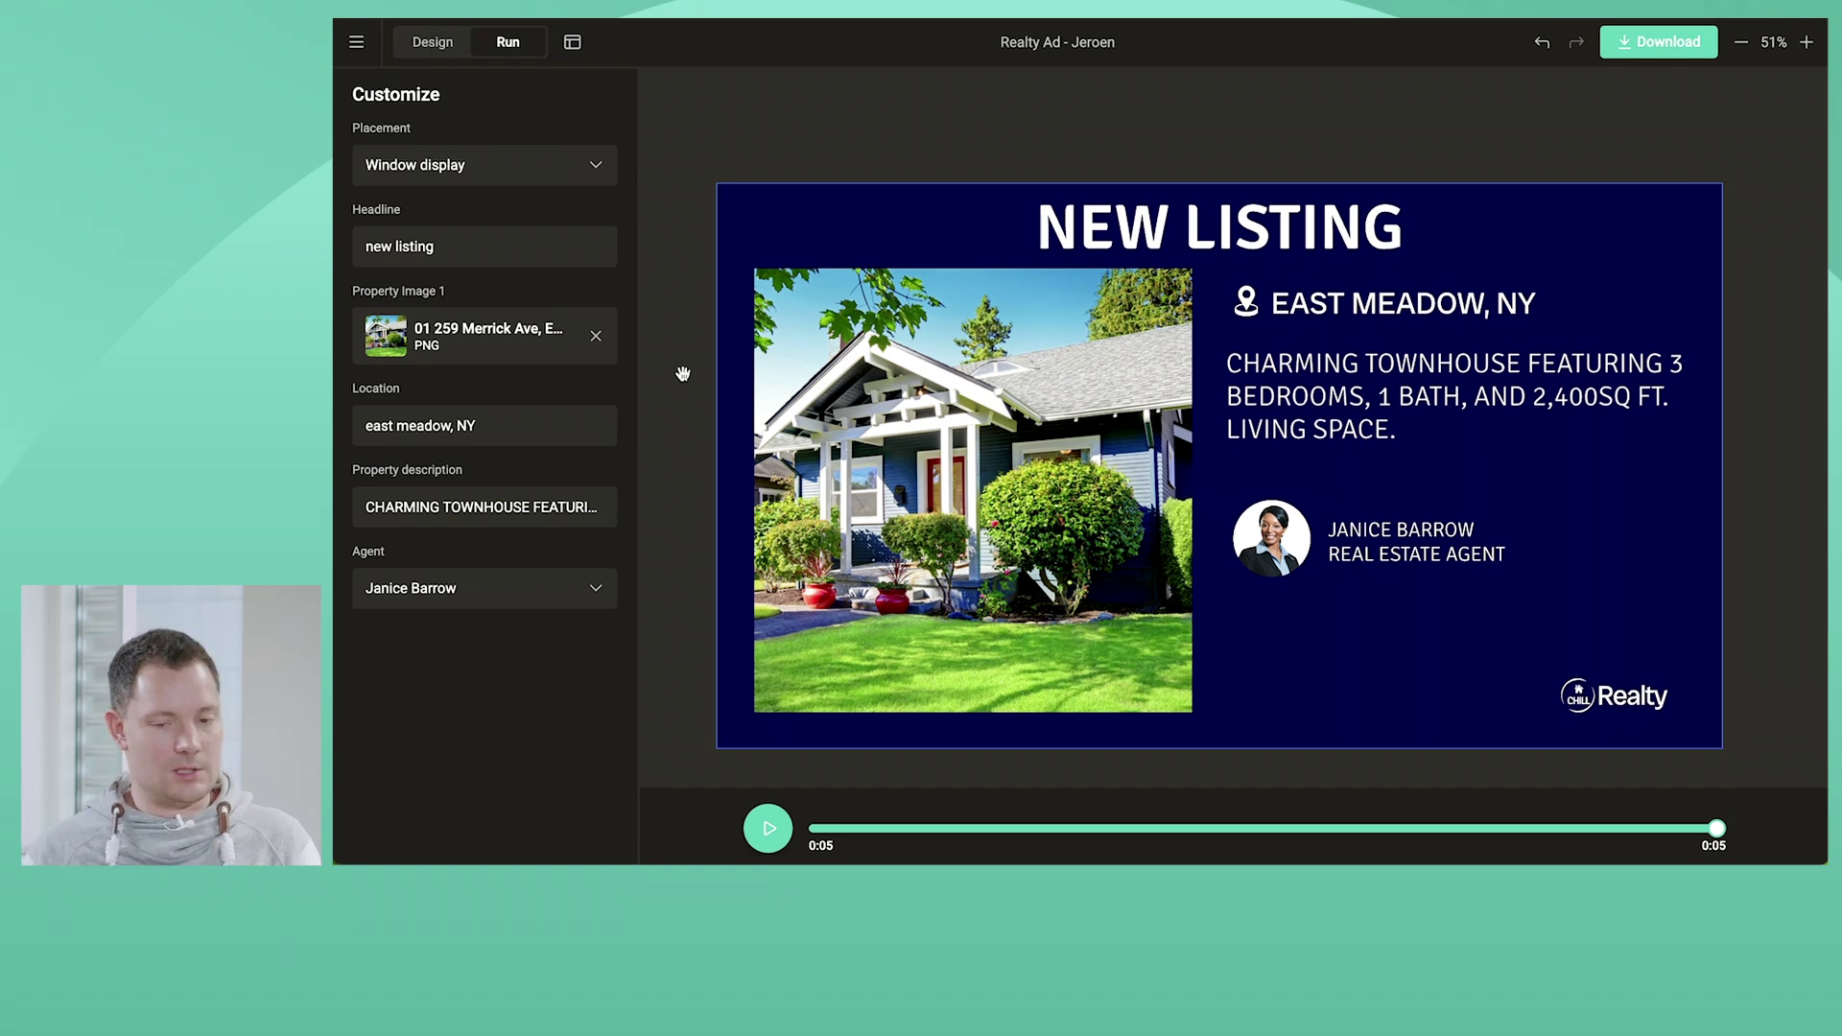
{"action": "left_click", "coordinate": [782, 835]}
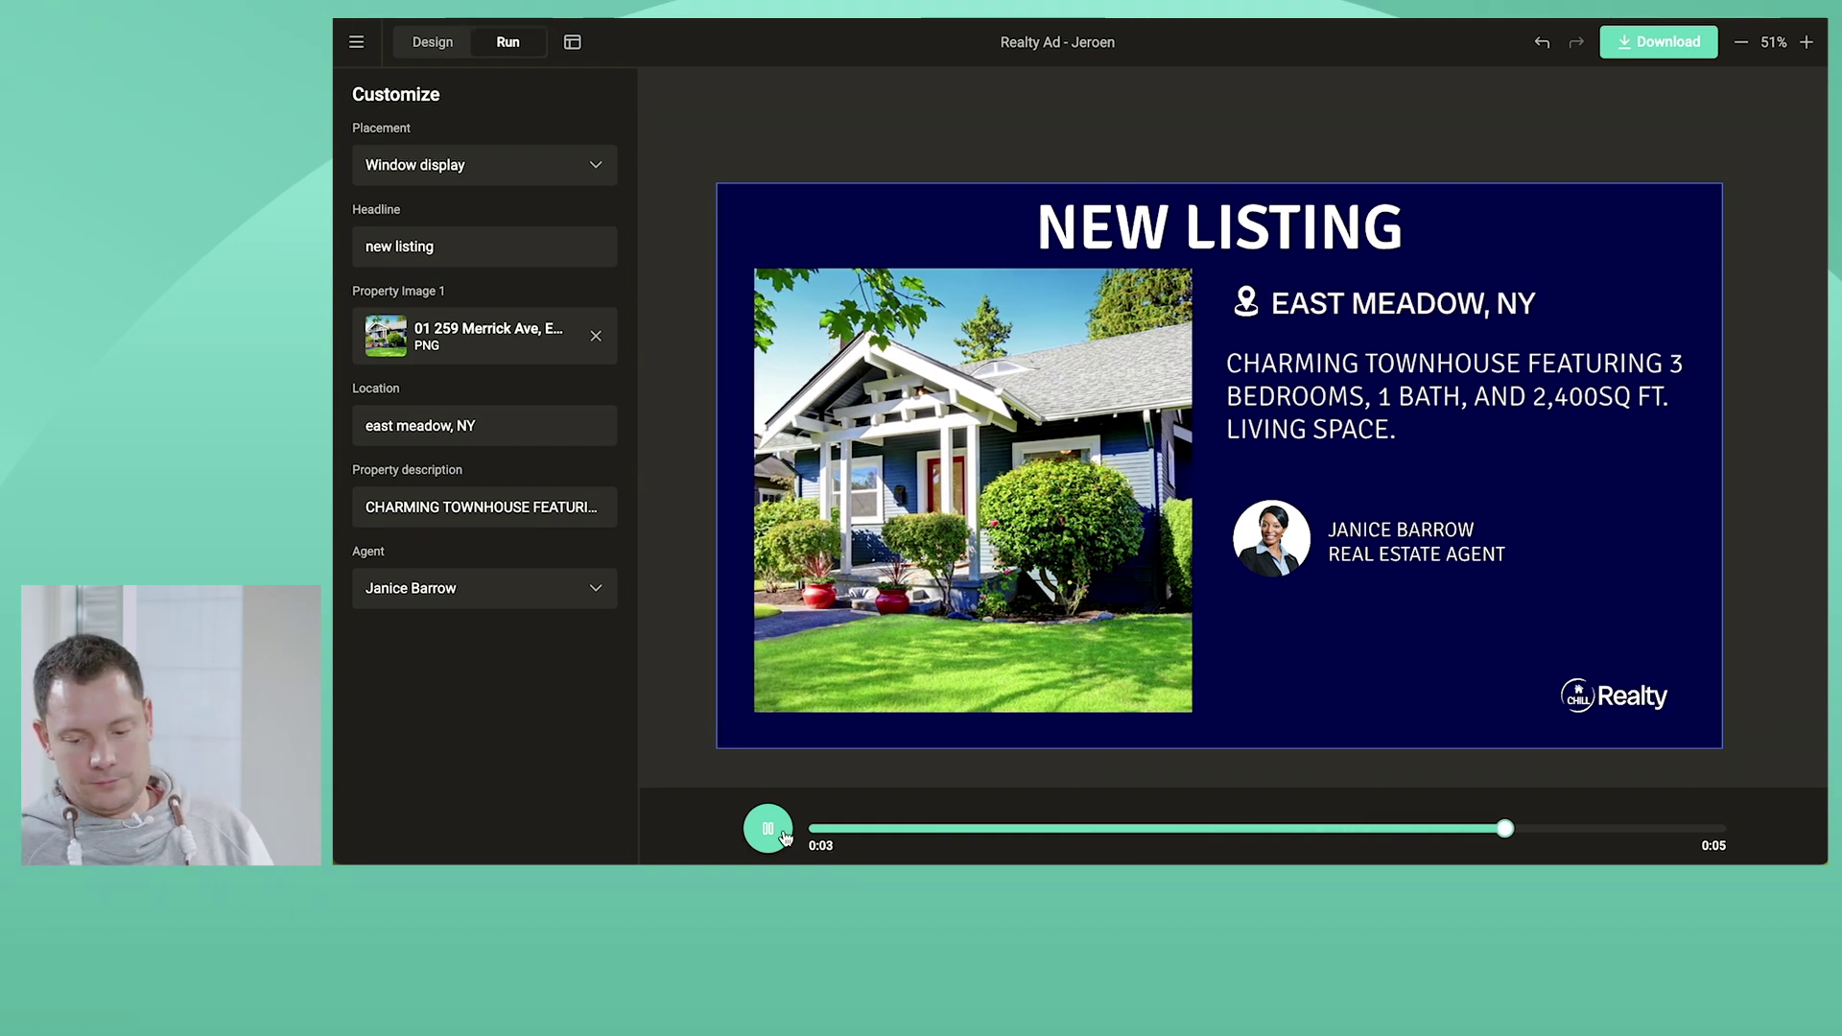
Assign the fifth agent in the agent list to the window display ad, and return to design mode
{"action": "left_click", "coordinate": [447, 590]}
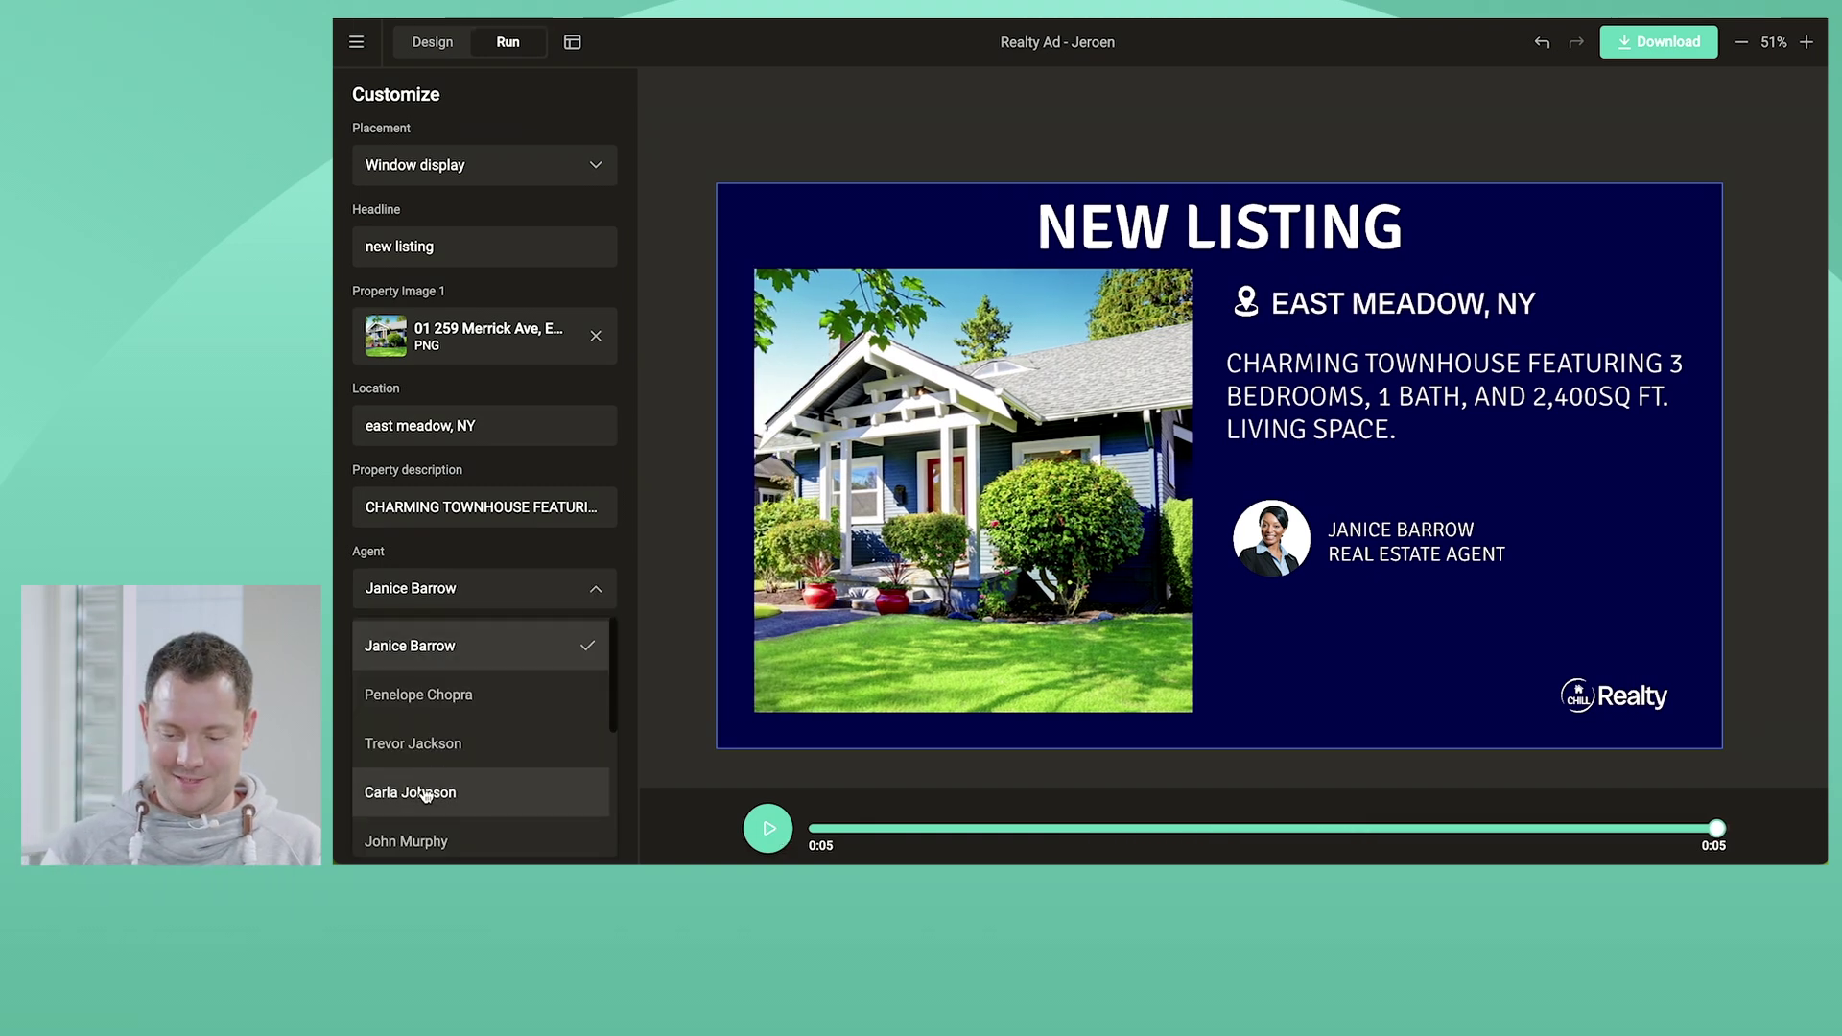
{"action": "left_click", "coordinate": [426, 833]}
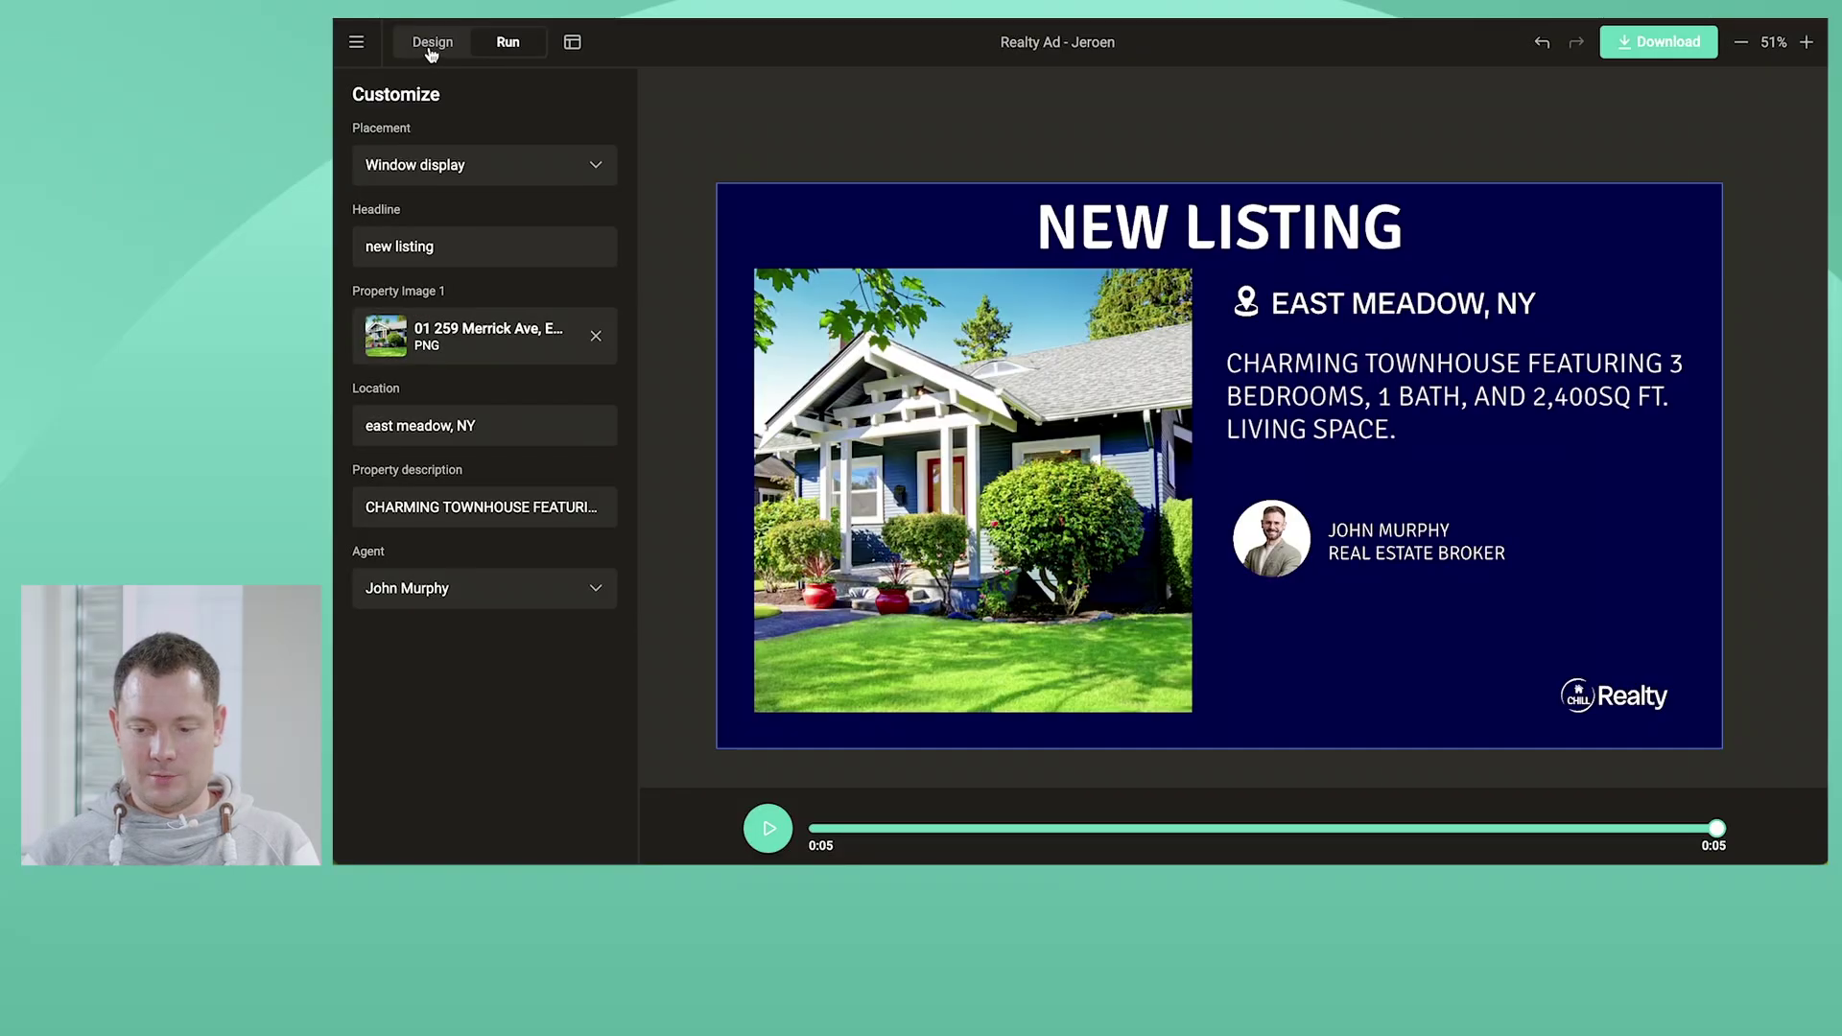
{"action": "left_click", "coordinate": [432, 43]}
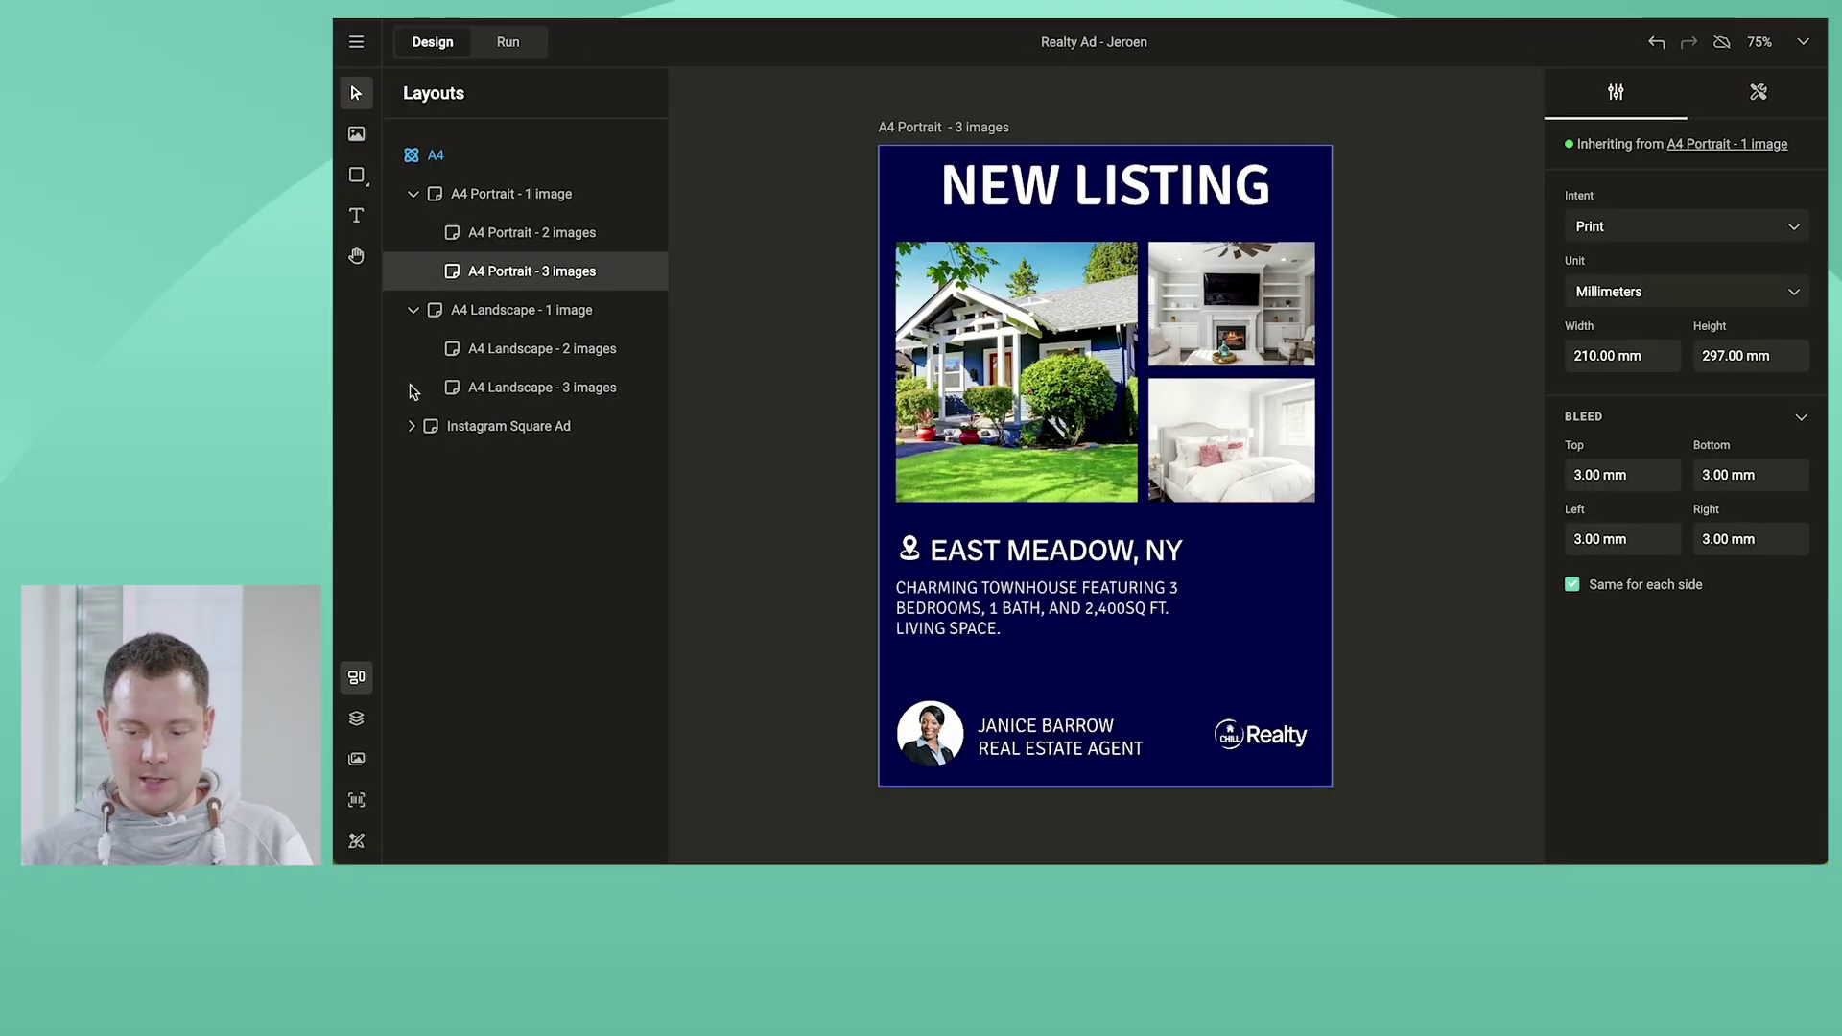
Delete the Instagram Square Ad layout together with all its sub-layouts
{"action": "left_click", "coordinate": [408, 430]}
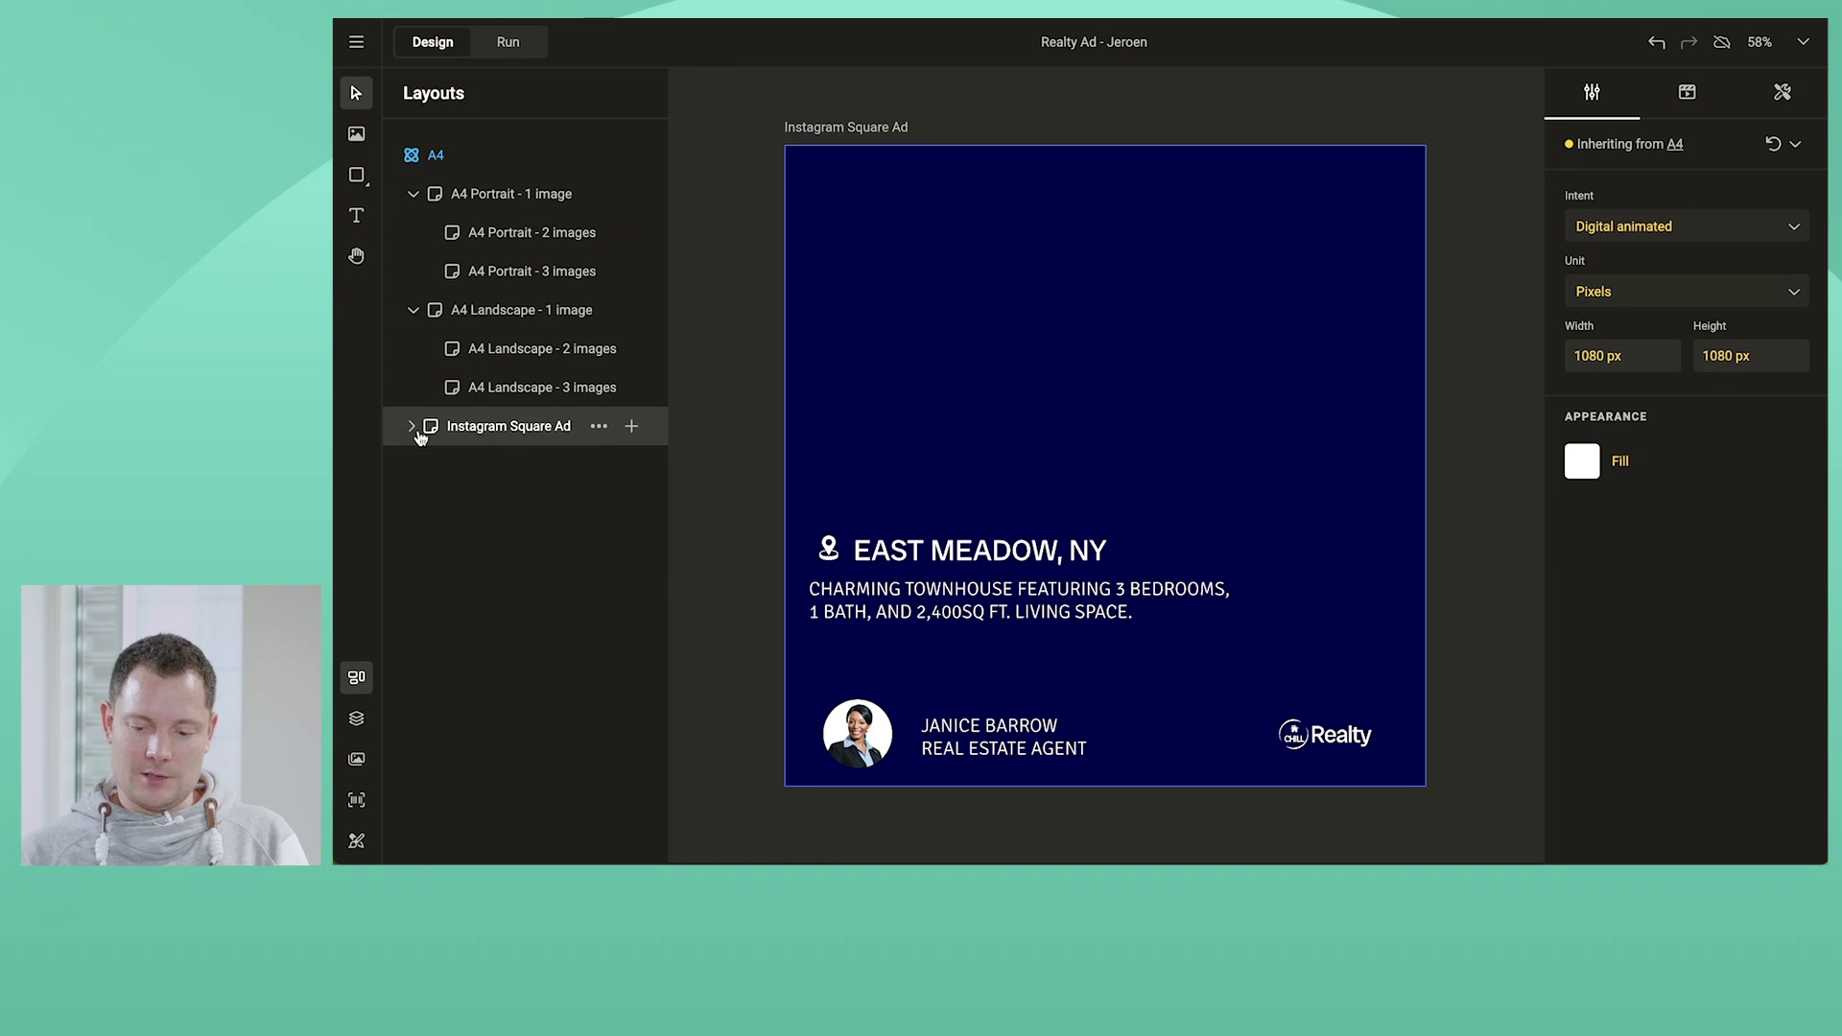
{"action": "left_click", "coordinate": [411, 430]}
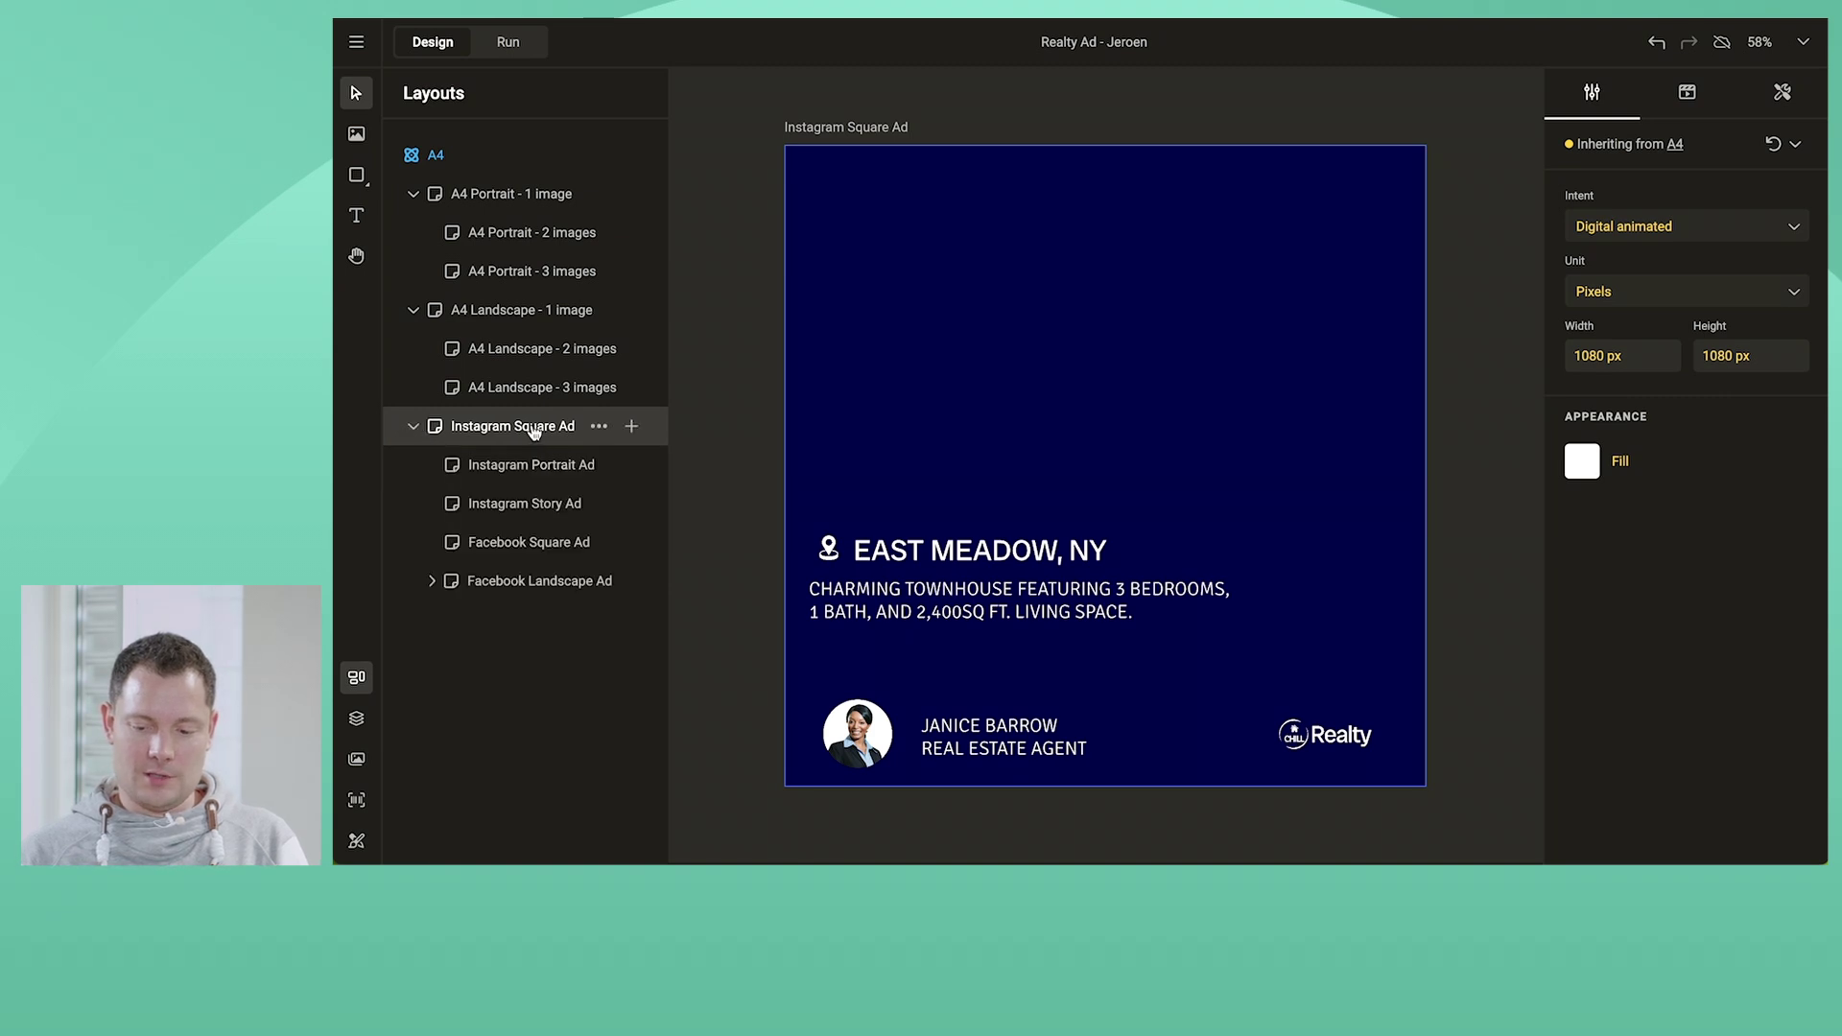
{"action": "left_click", "coordinate": [433, 582]}
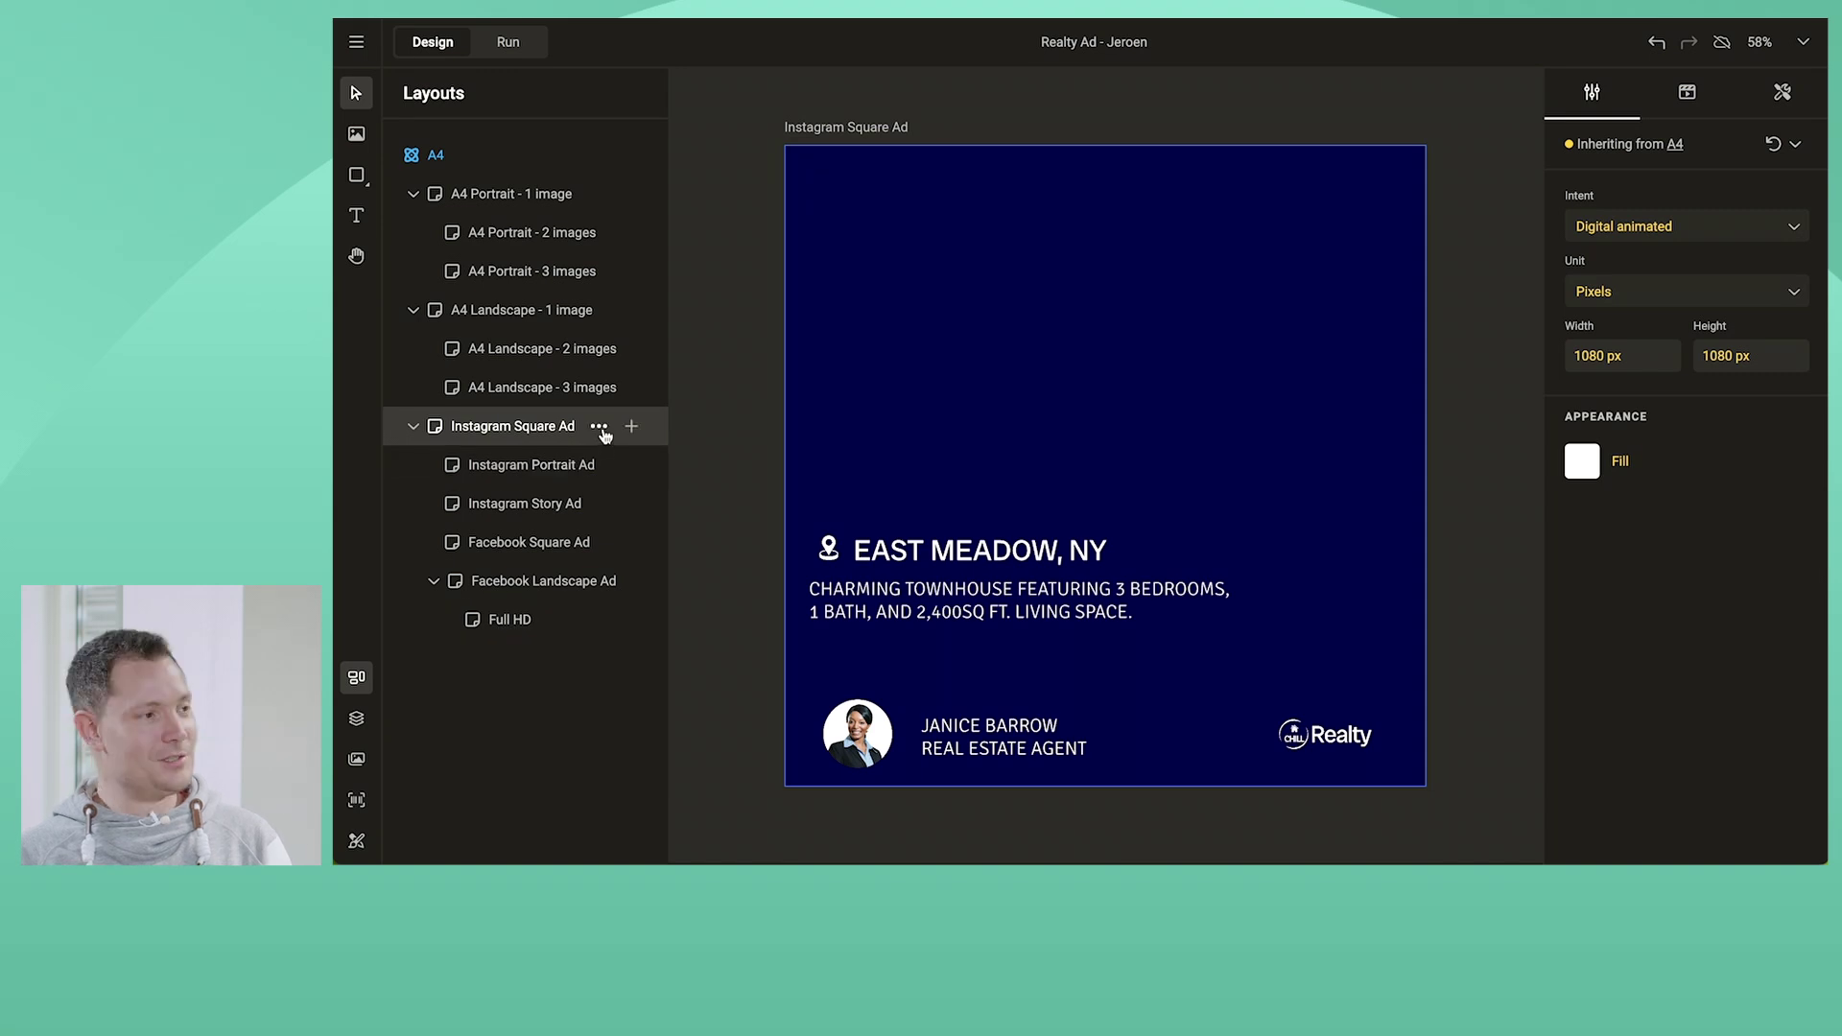
{"action": "left_click", "coordinate": [600, 428]}
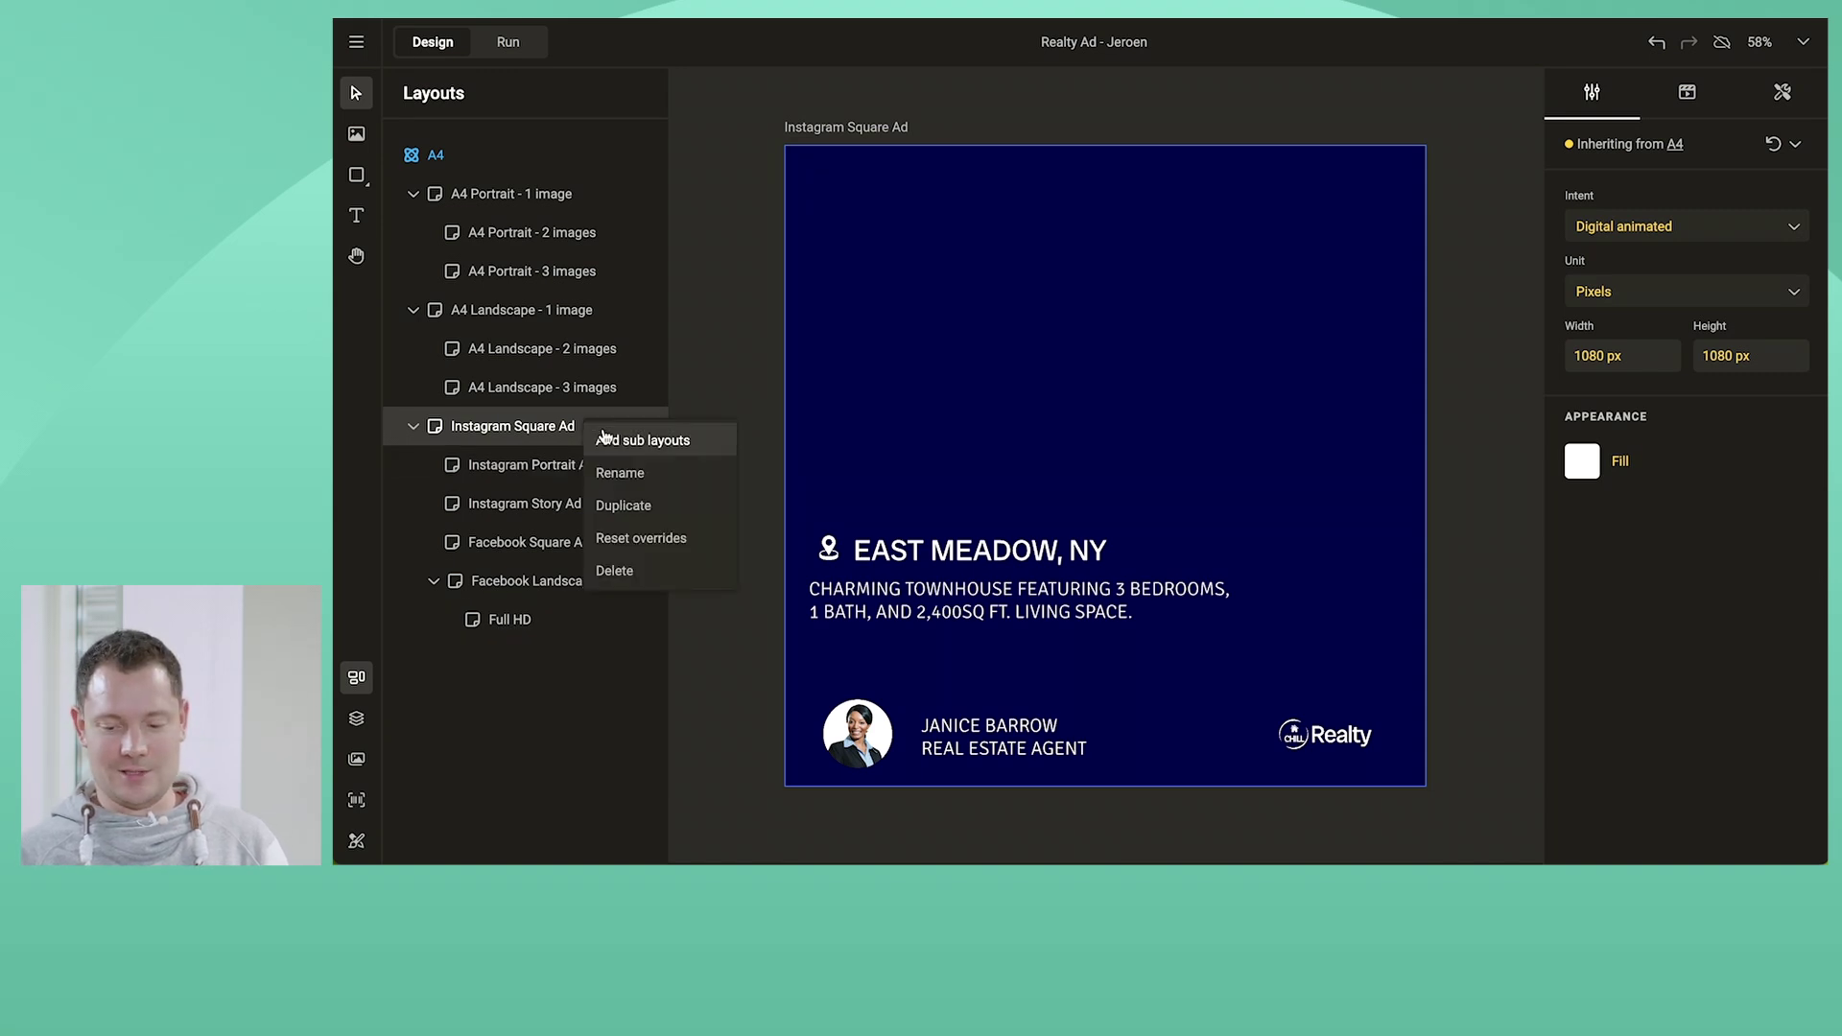
{"action": "left_click", "coordinate": [621, 571]}
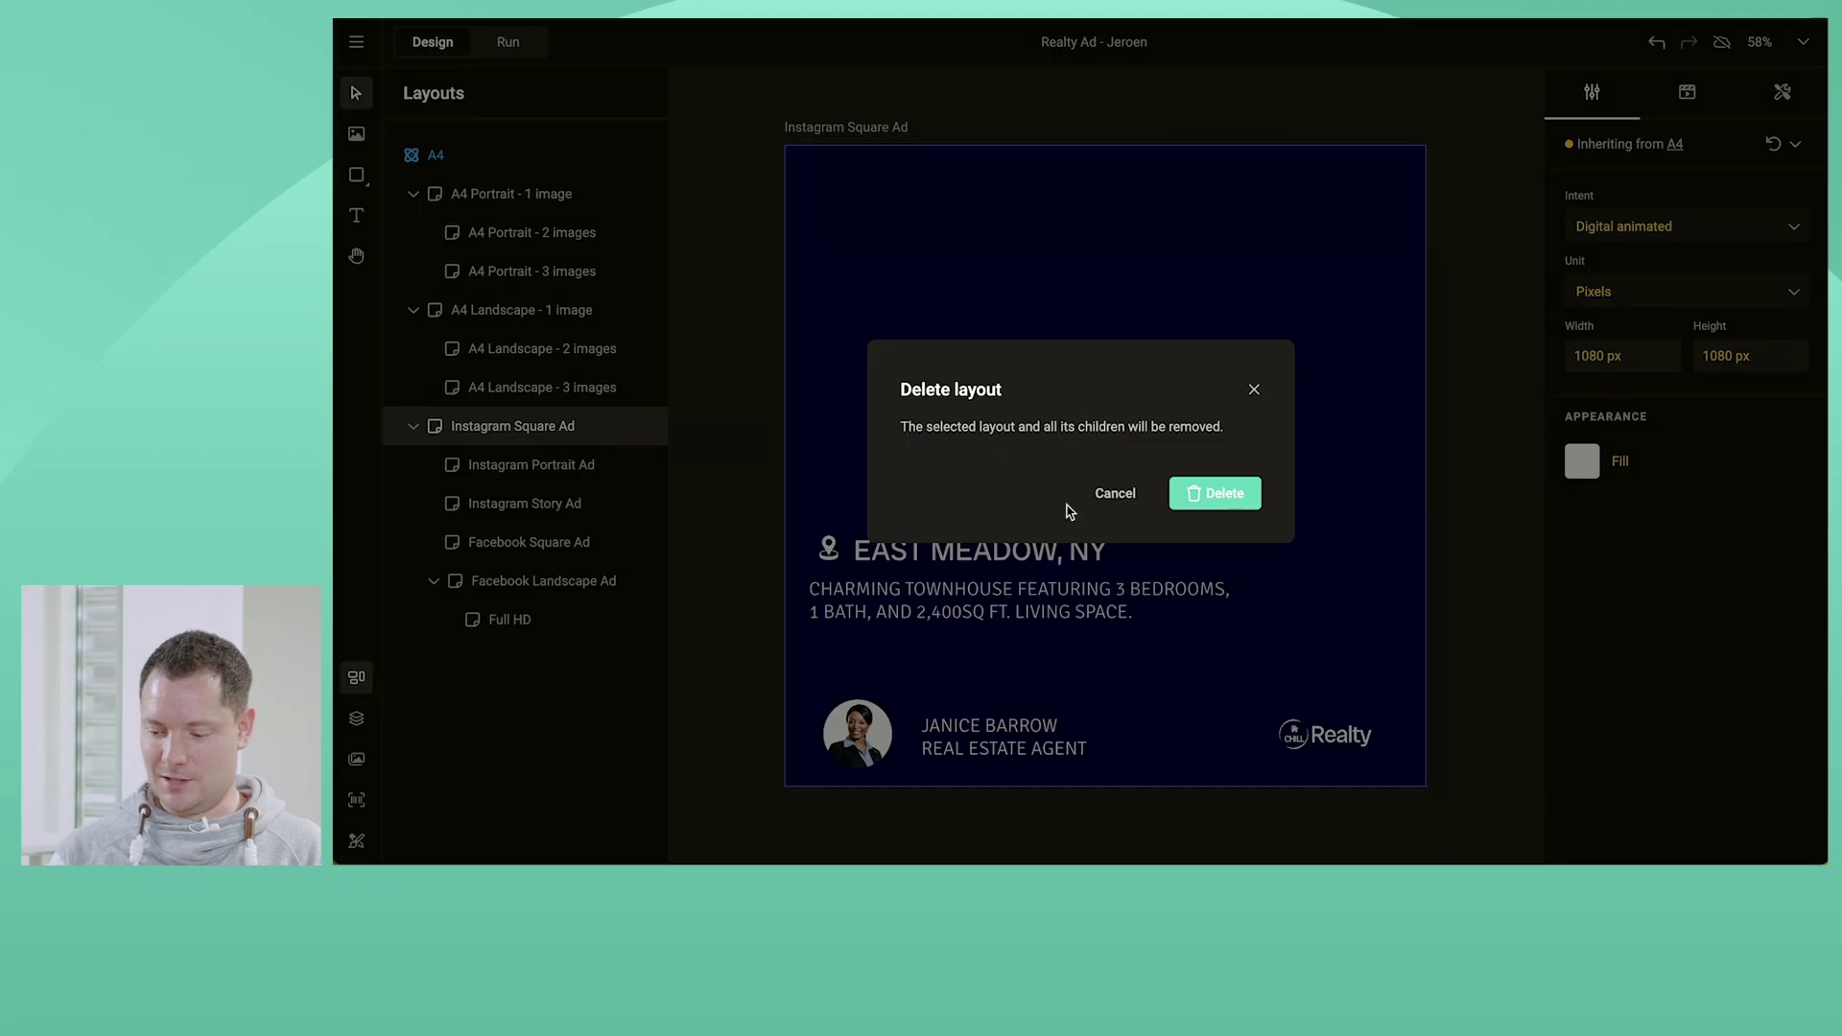
{"action": "left_click", "coordinate": [1217, 497]}
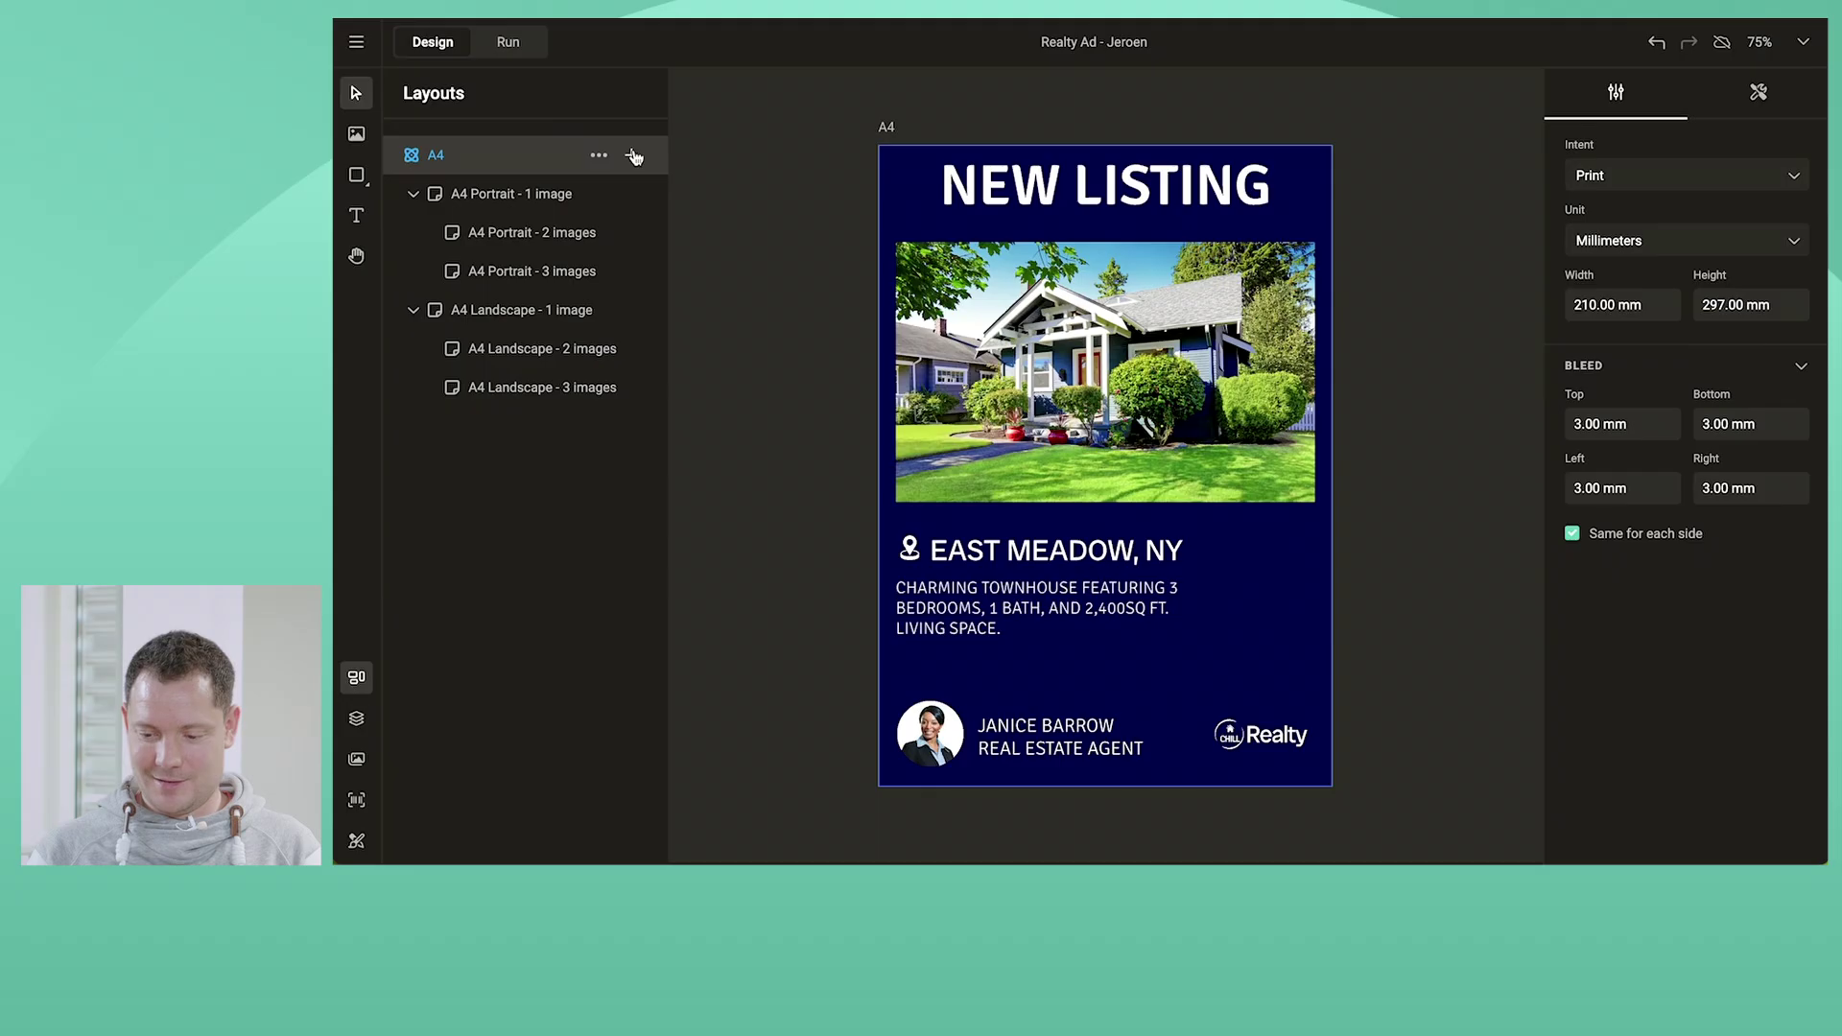
Create a new layout under A4 from the Instagram Square Ad preset, 1080 x 1080 px
{"action": "left_click", "coordinate": [634, 157]}
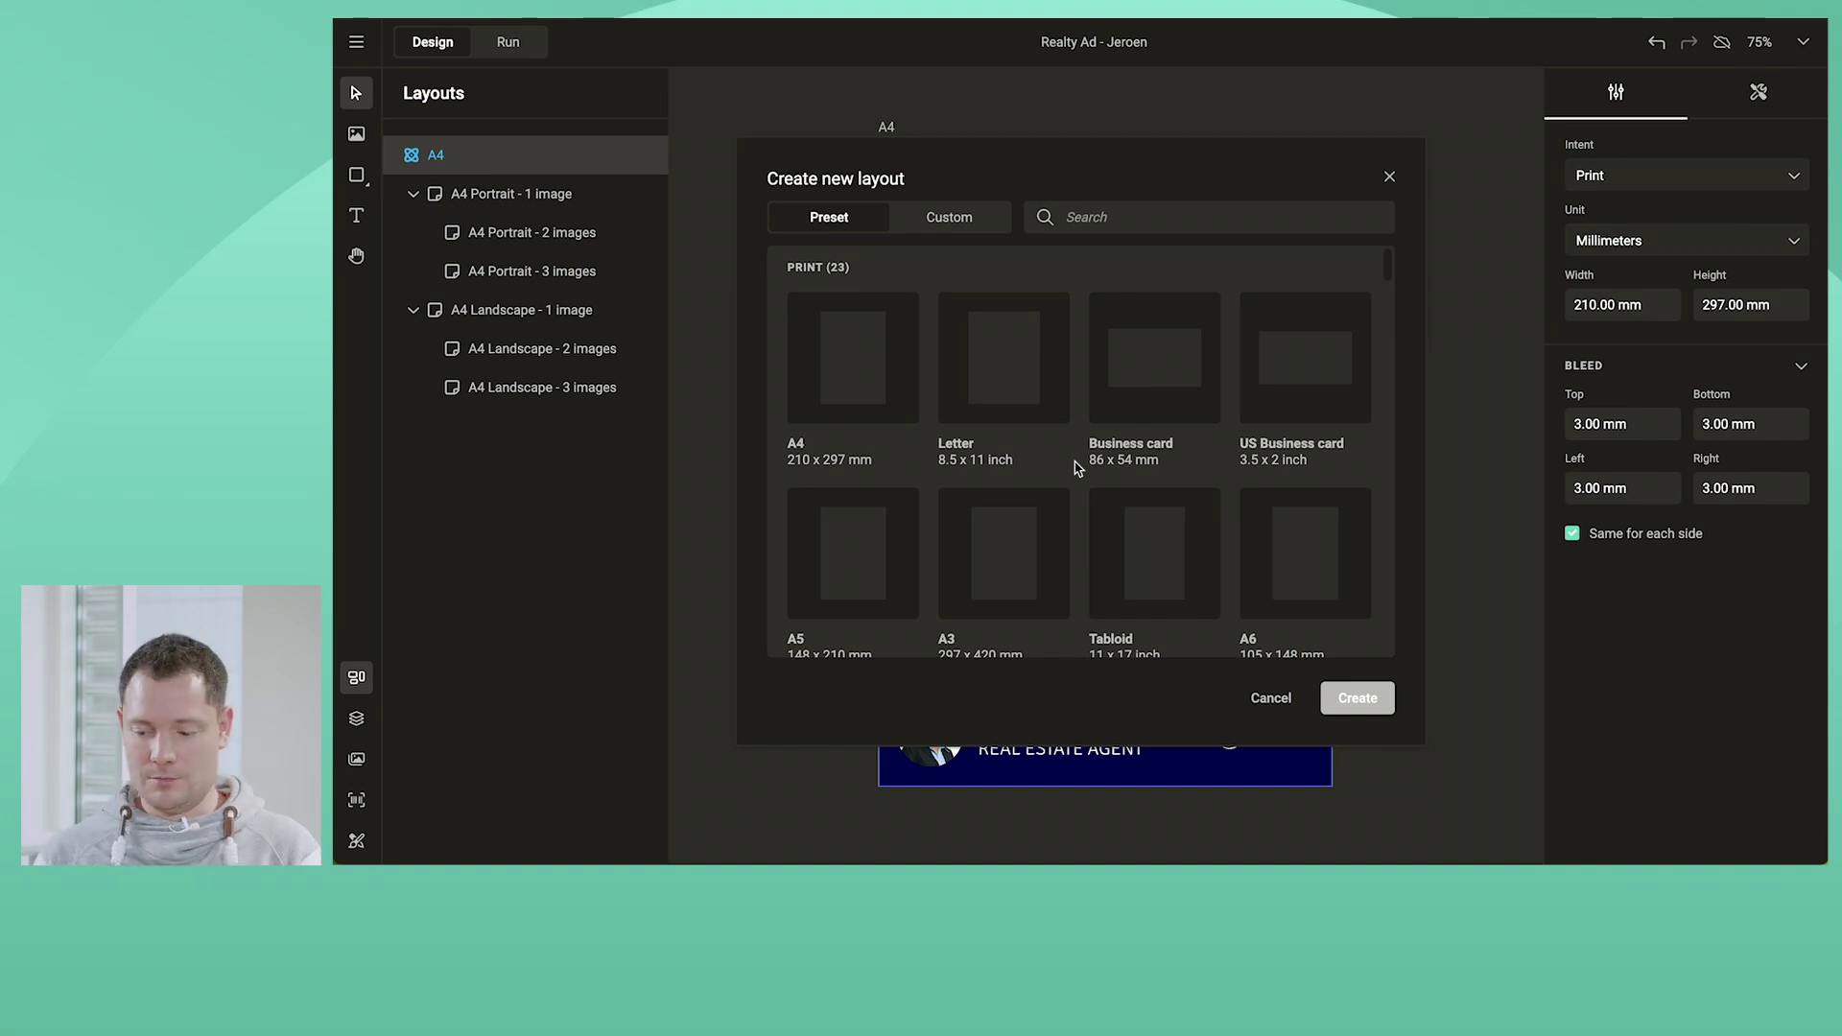
{"action": "scroll", "coordinate": [1076, 469], "scroll_direction": "down", "scroll_amount": 5}
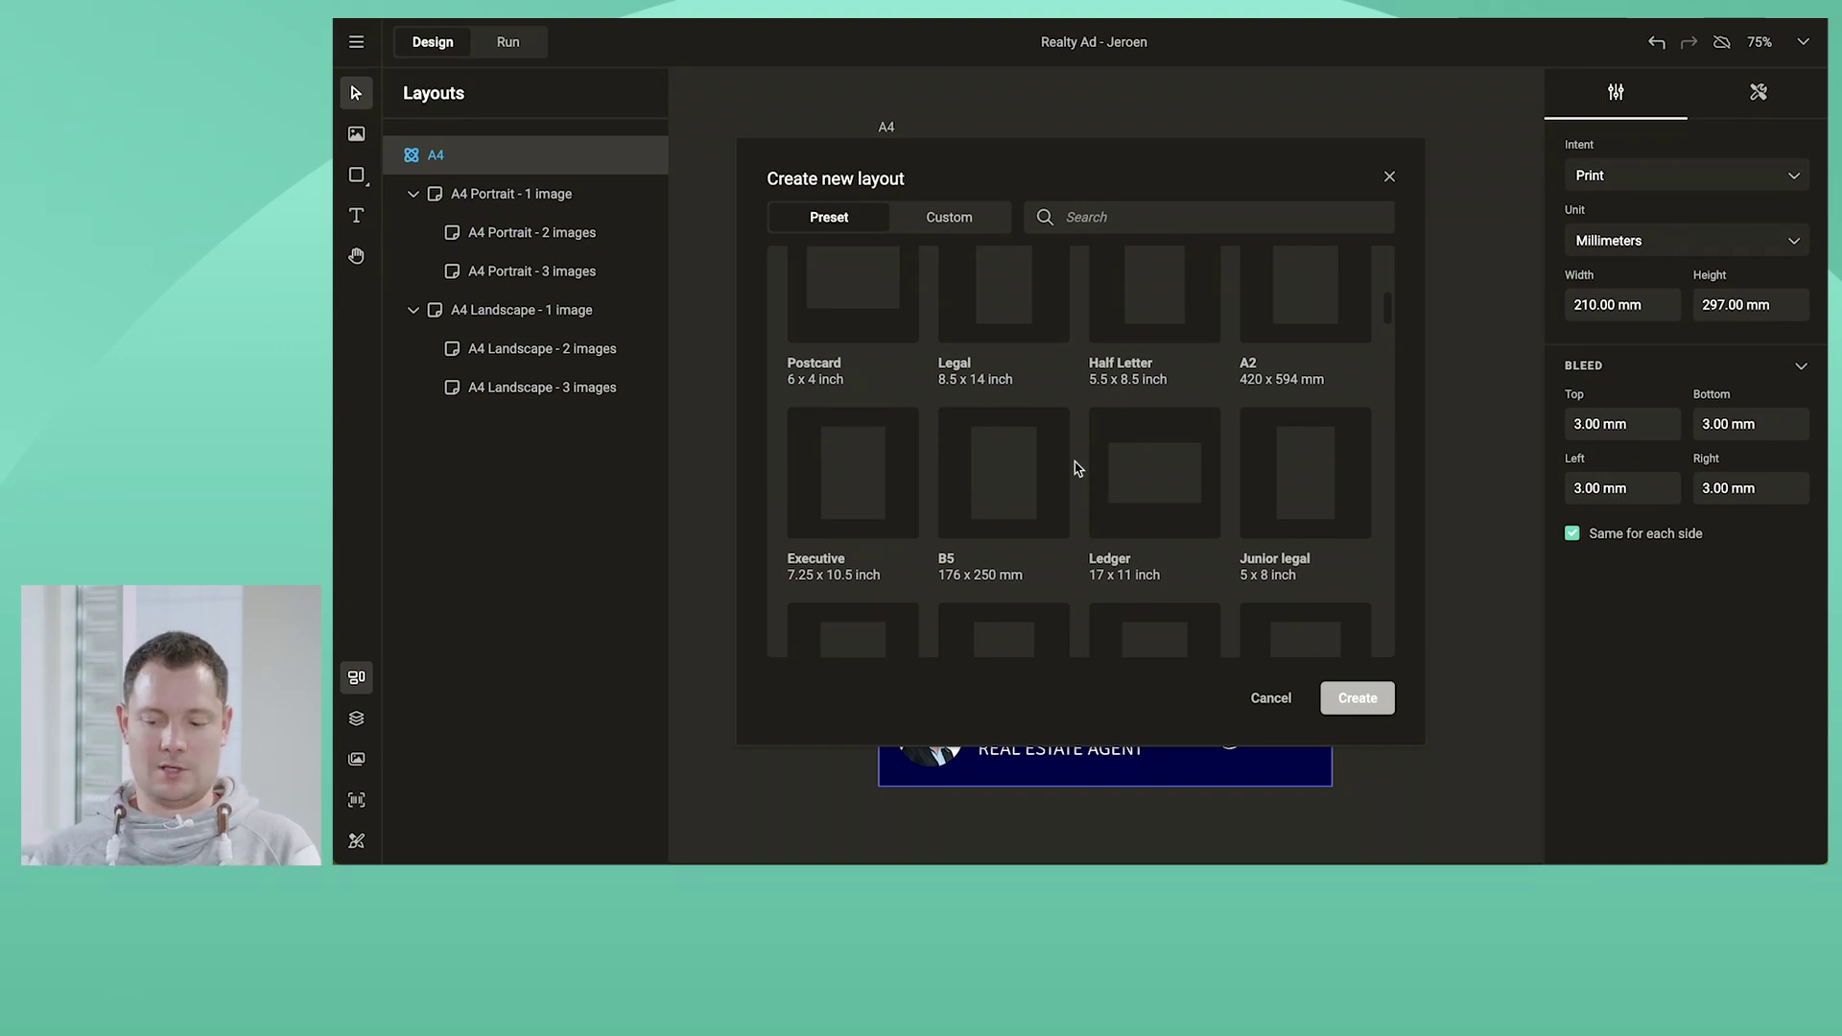
{"action": "scroll", "coordinate": [1078, 467], "scroll_direction": "down", "scroll_amount": 8}
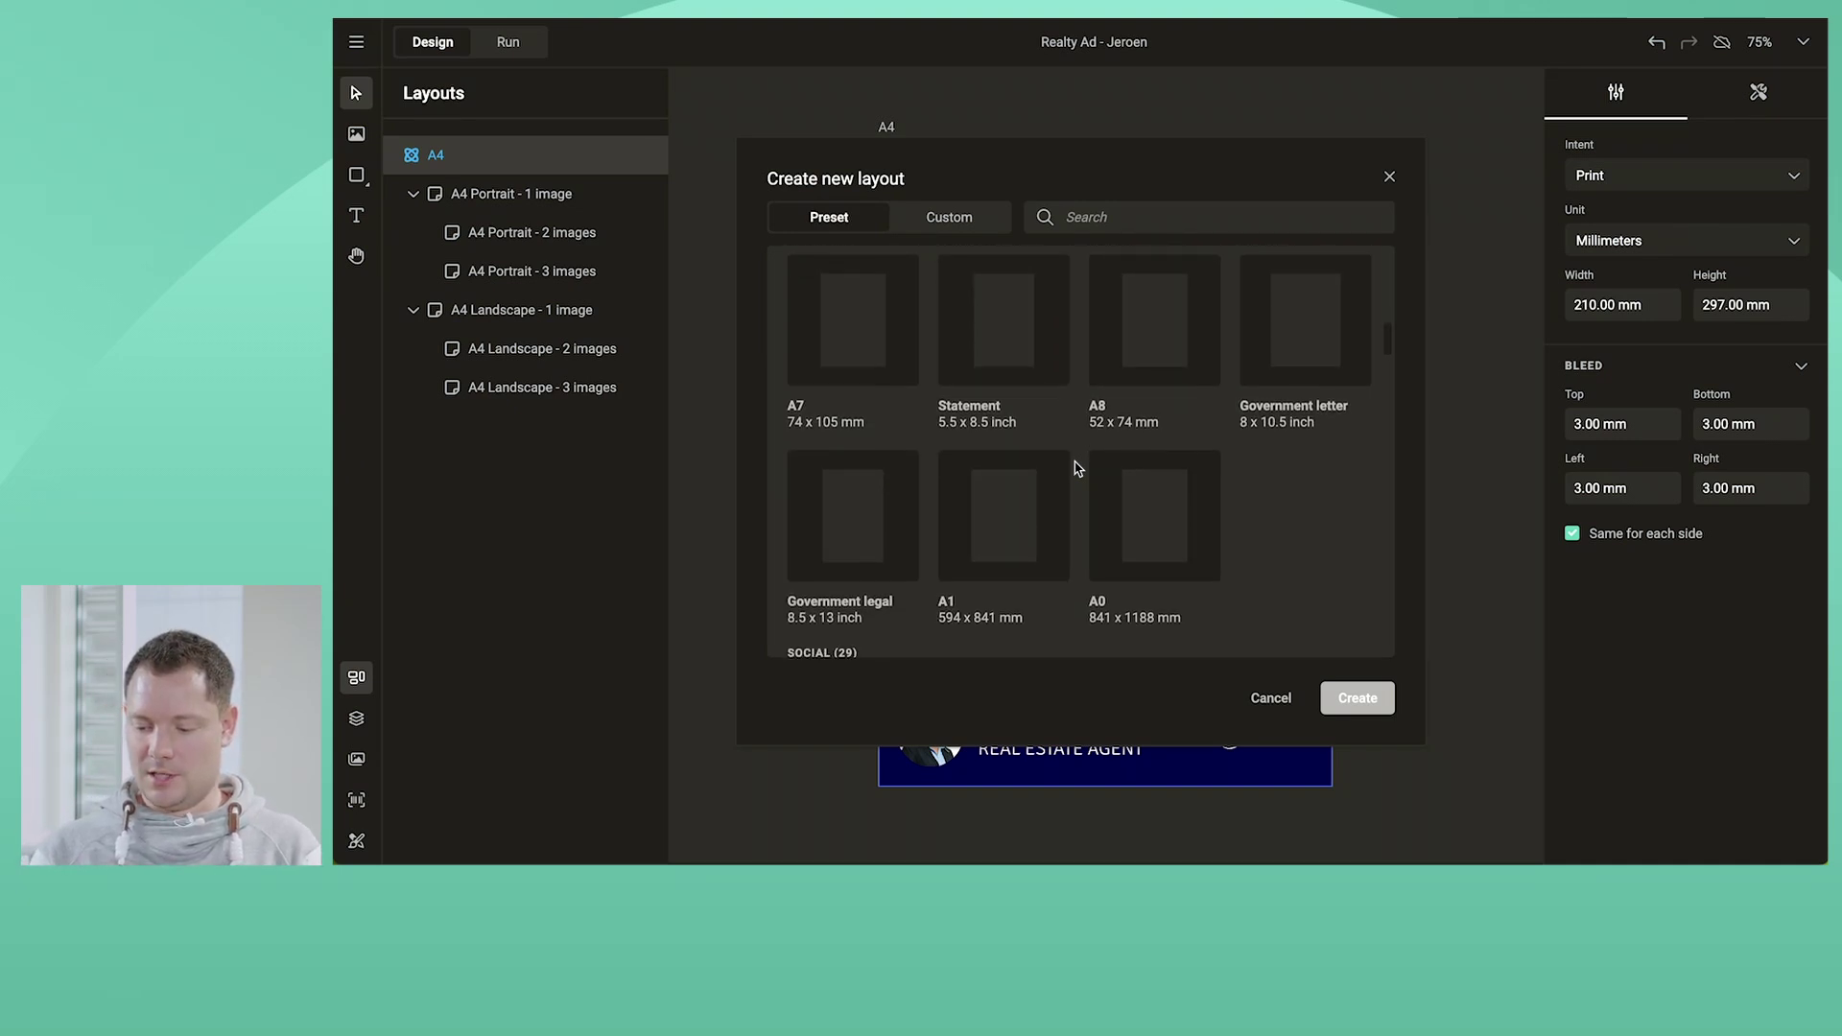
{"action": "scroll", "coordinate": [1078, 467], "scroll_direction": "down", "scroll_amount": 3}
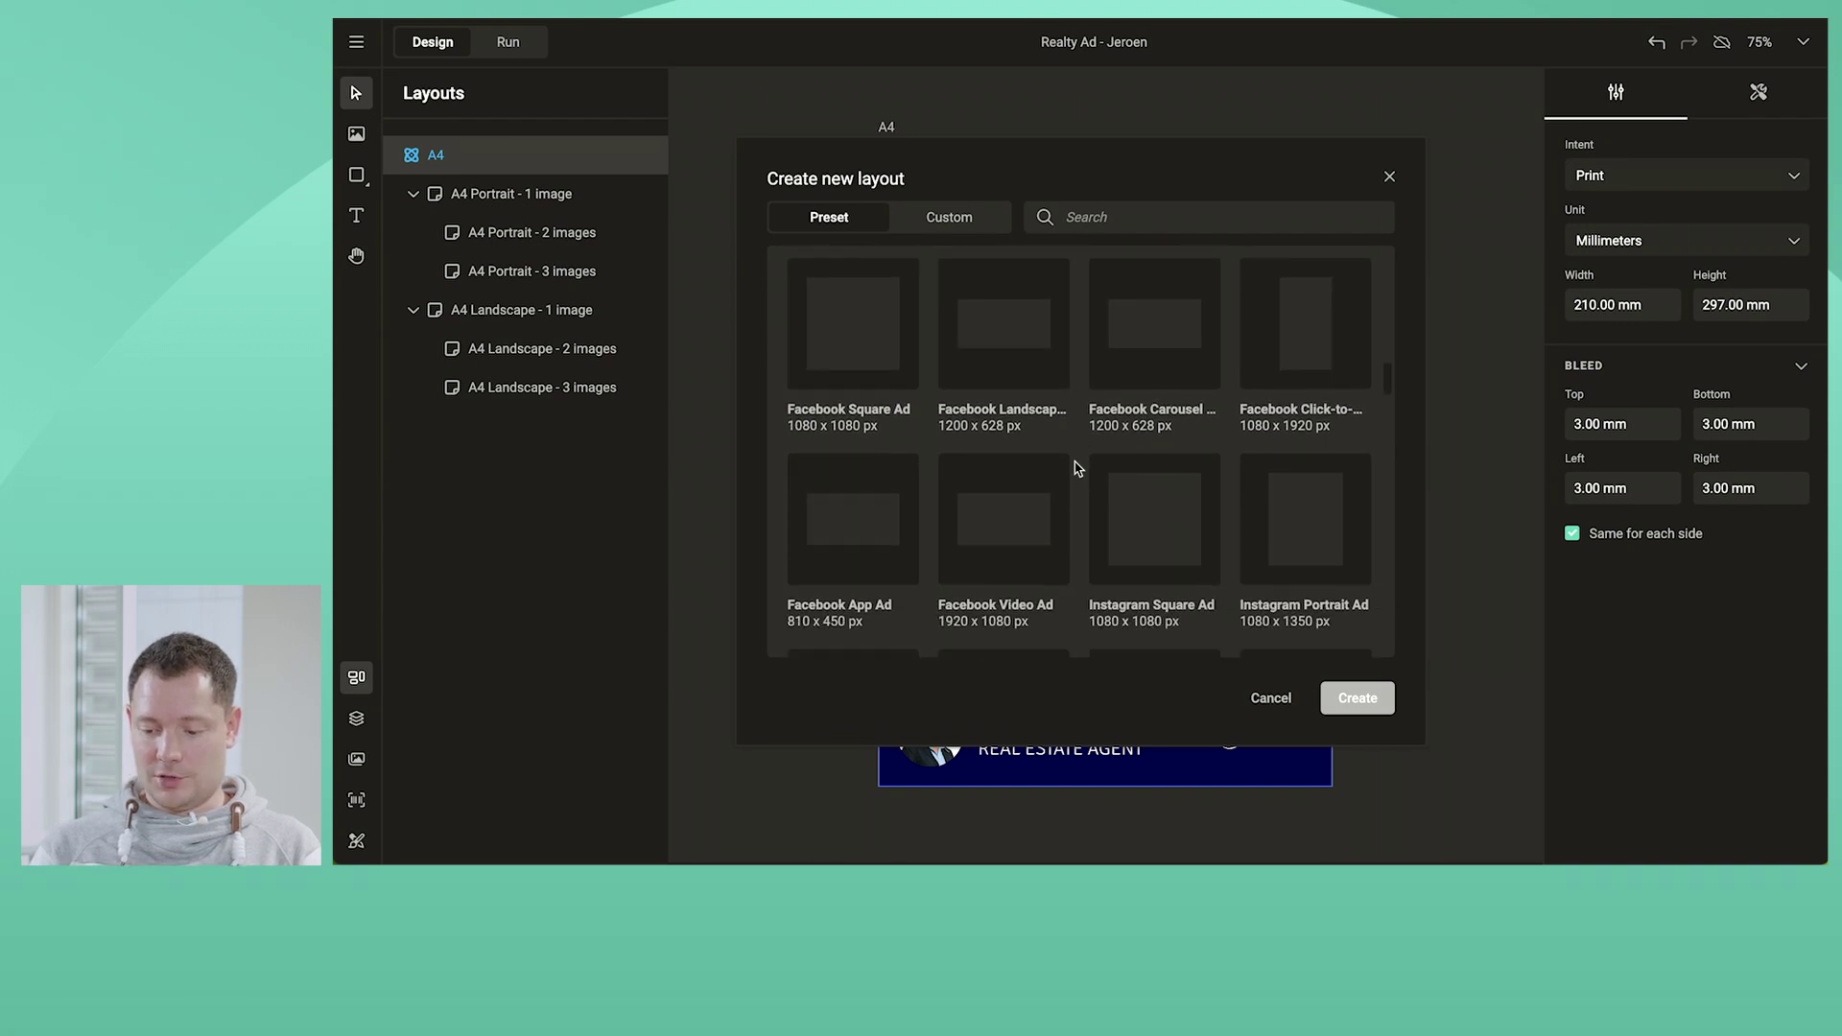
{"action": "scroll", "coordinate": [1013, 408], "scroll_direction": "down", "scroll_amount": 3}
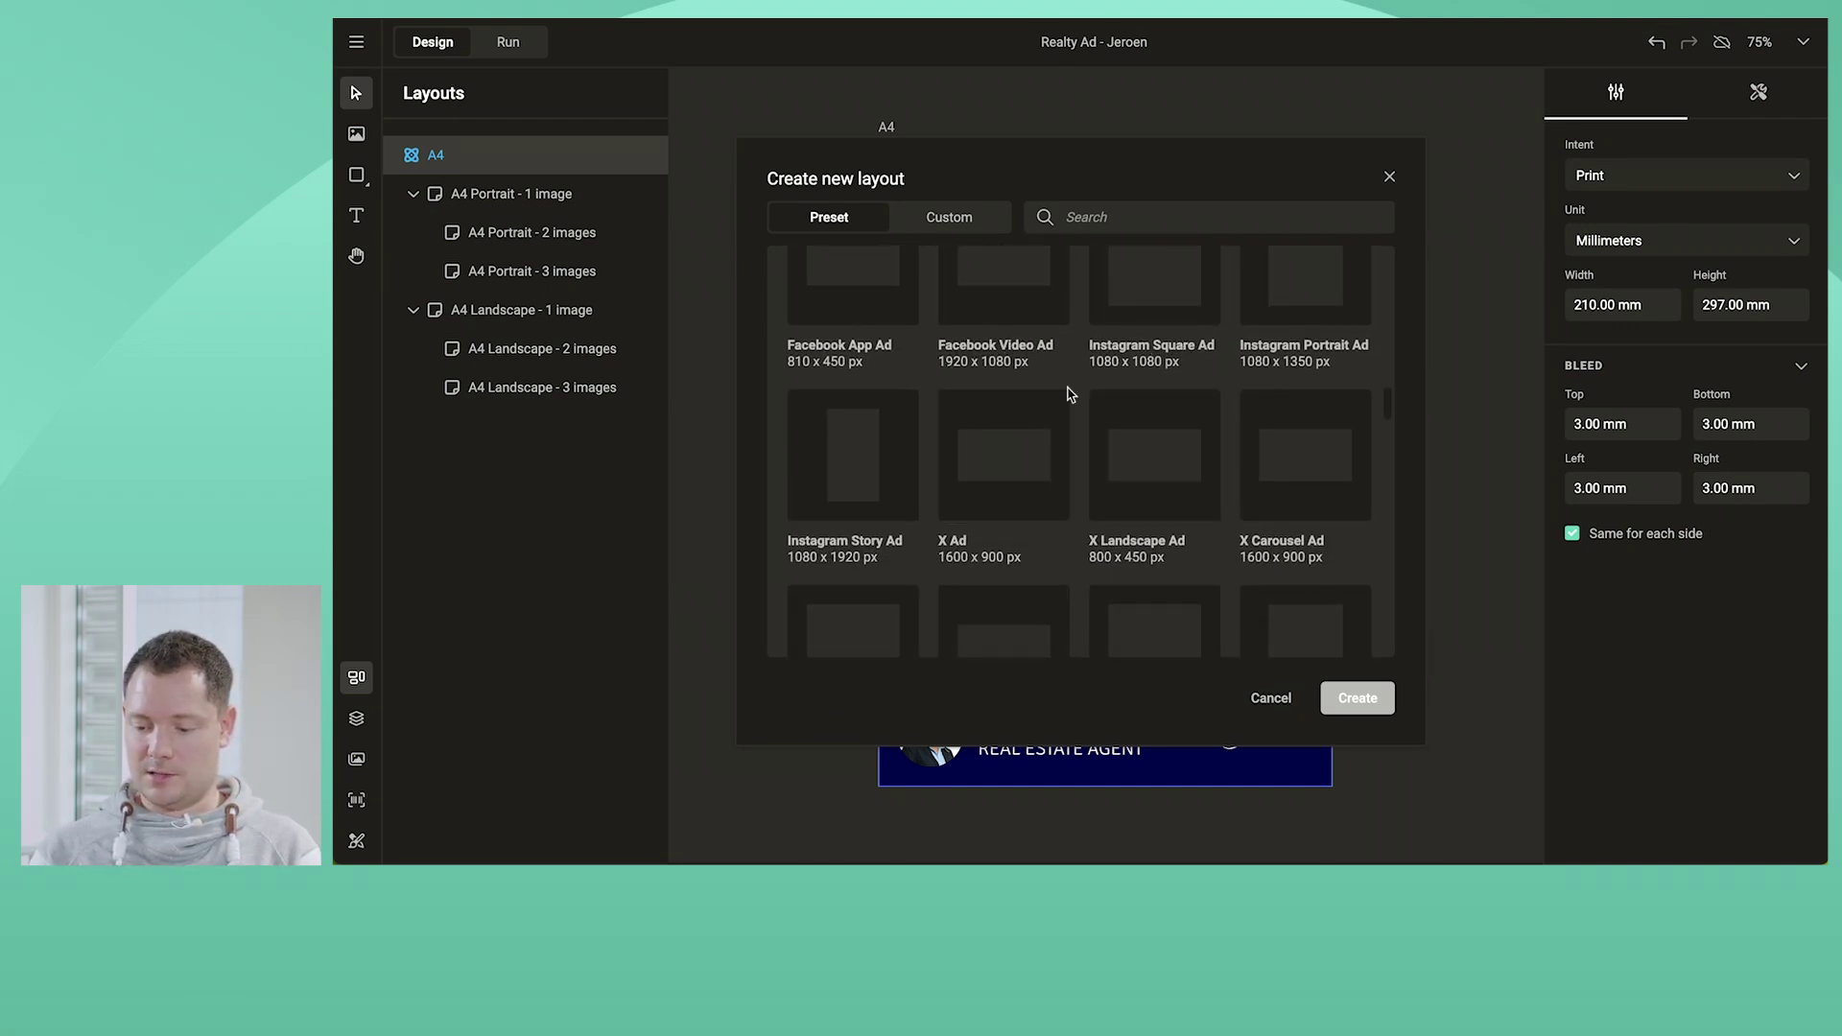
{"action": "scroll", "coordinate": [1070, 395], "scroll_direction": "down", "scroll_amount": 6}
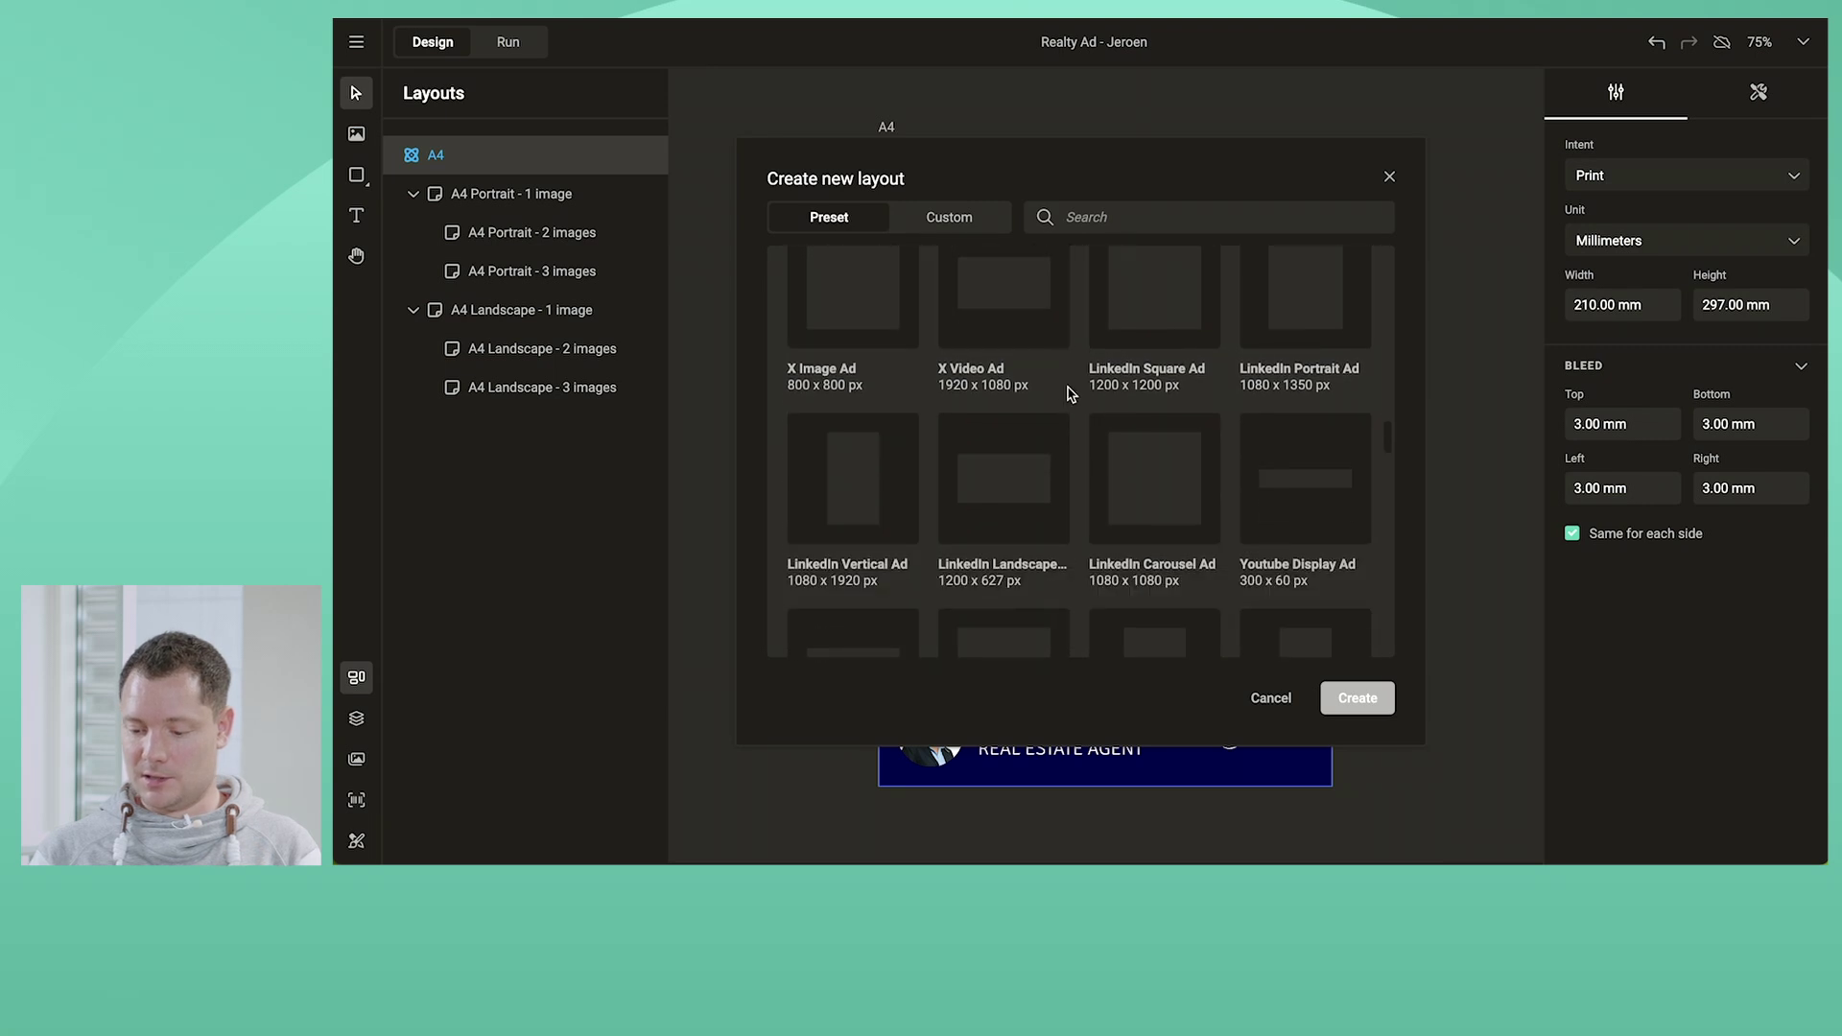
{"action": "scroll", "coordinate": [1069, 394], "scroll_direction": "down", "scroll_amount": 5}
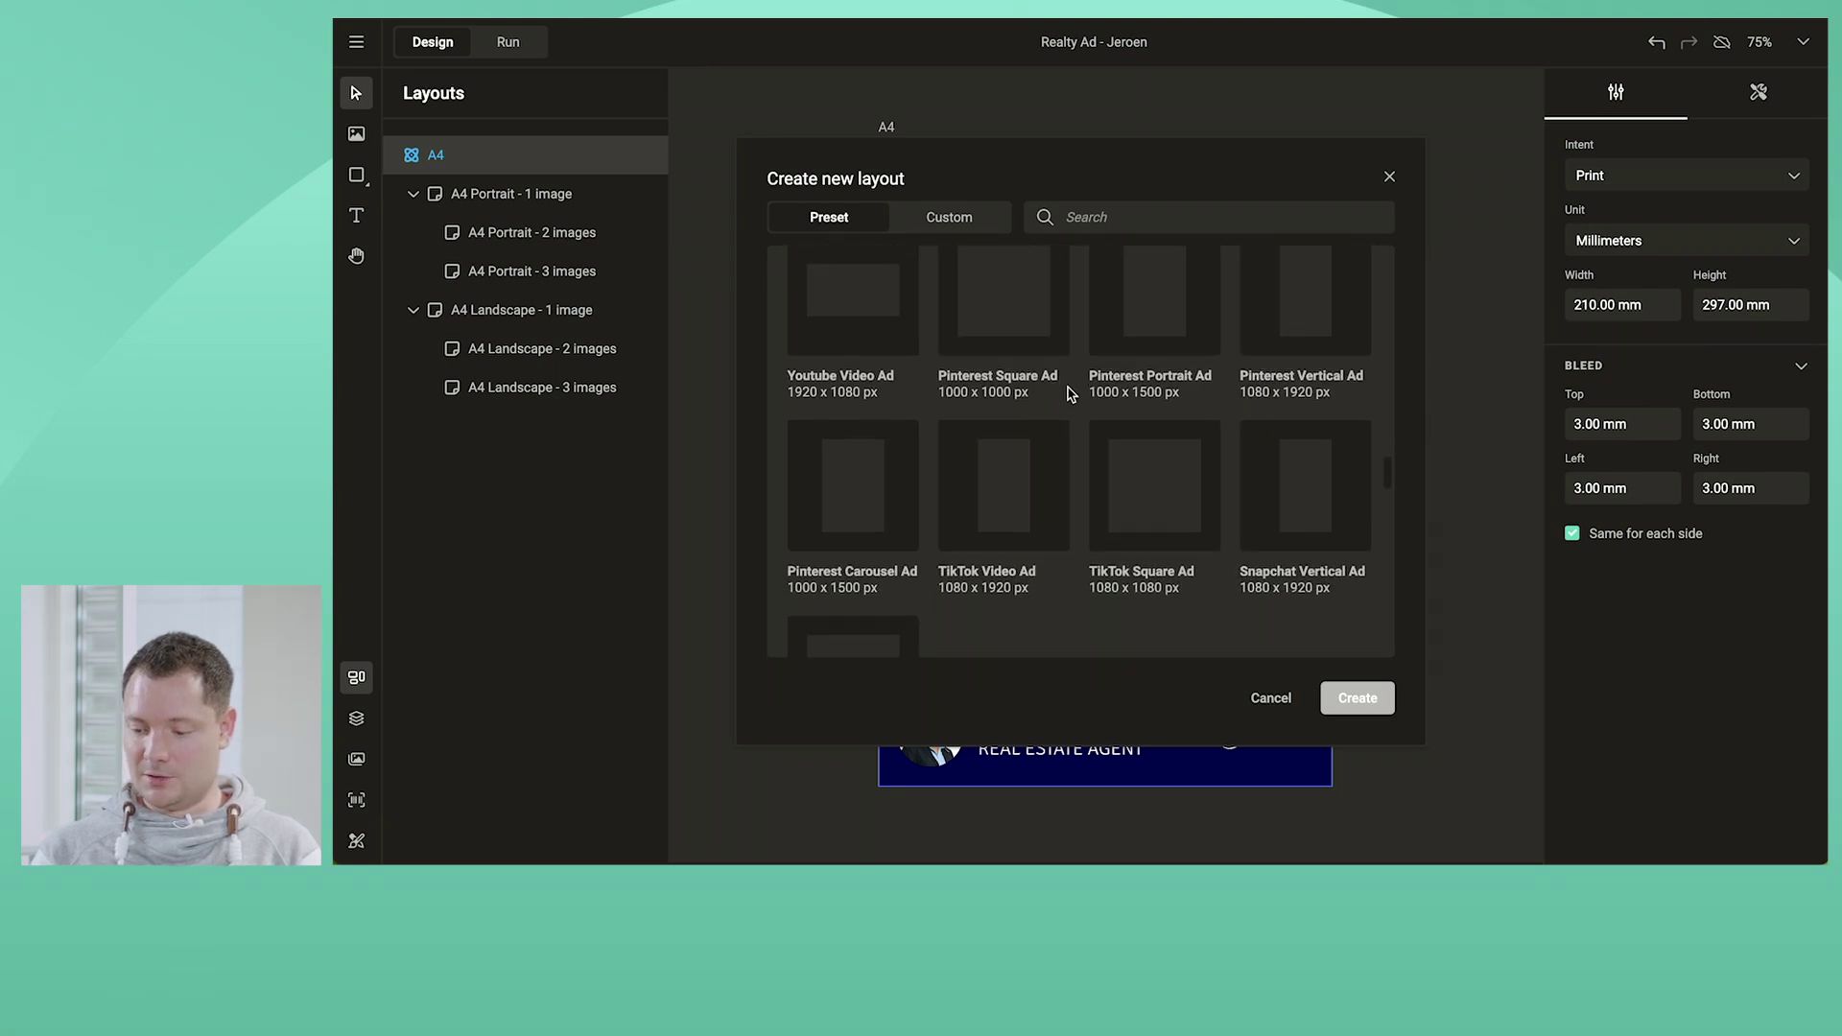
{"action": "scroll", "coordinate": [1069, 397], "scroll_direction": "down", "scroll_amount": 2}
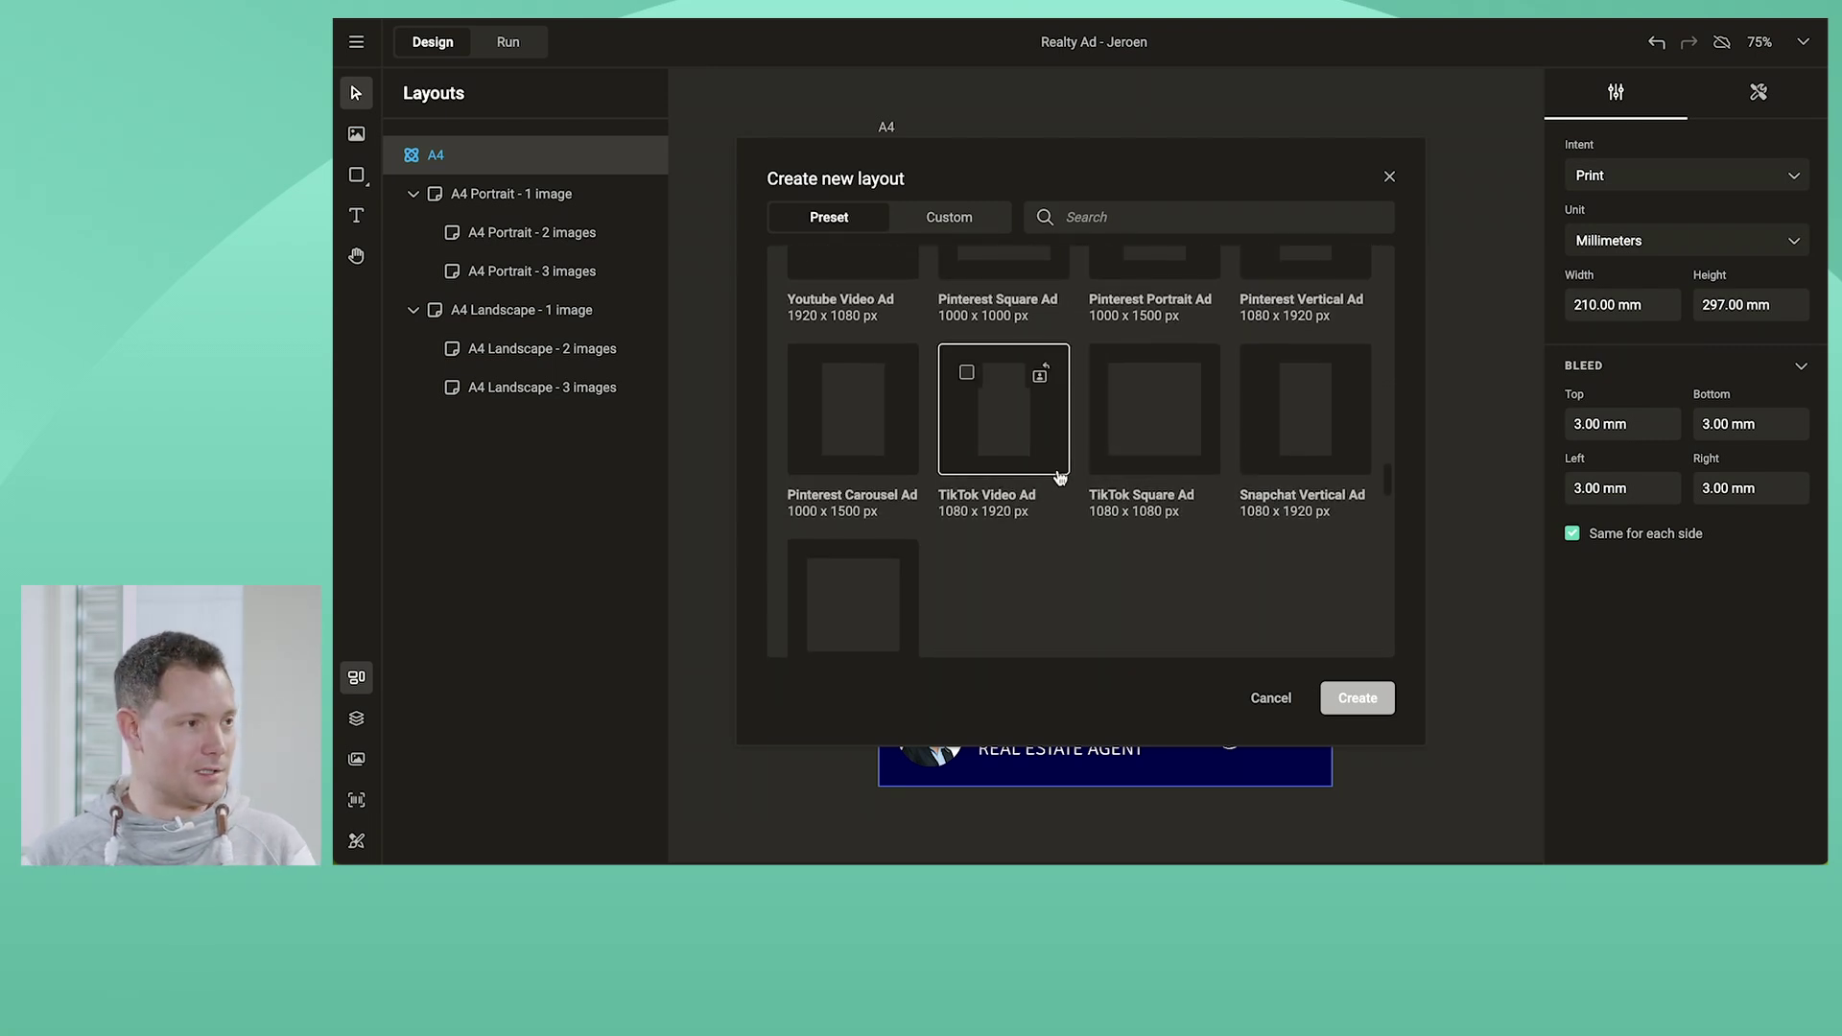
{"action": "scroll", "coordinate": [1060, 477], "scroll_direction": "up", "scroll_amount": 10}
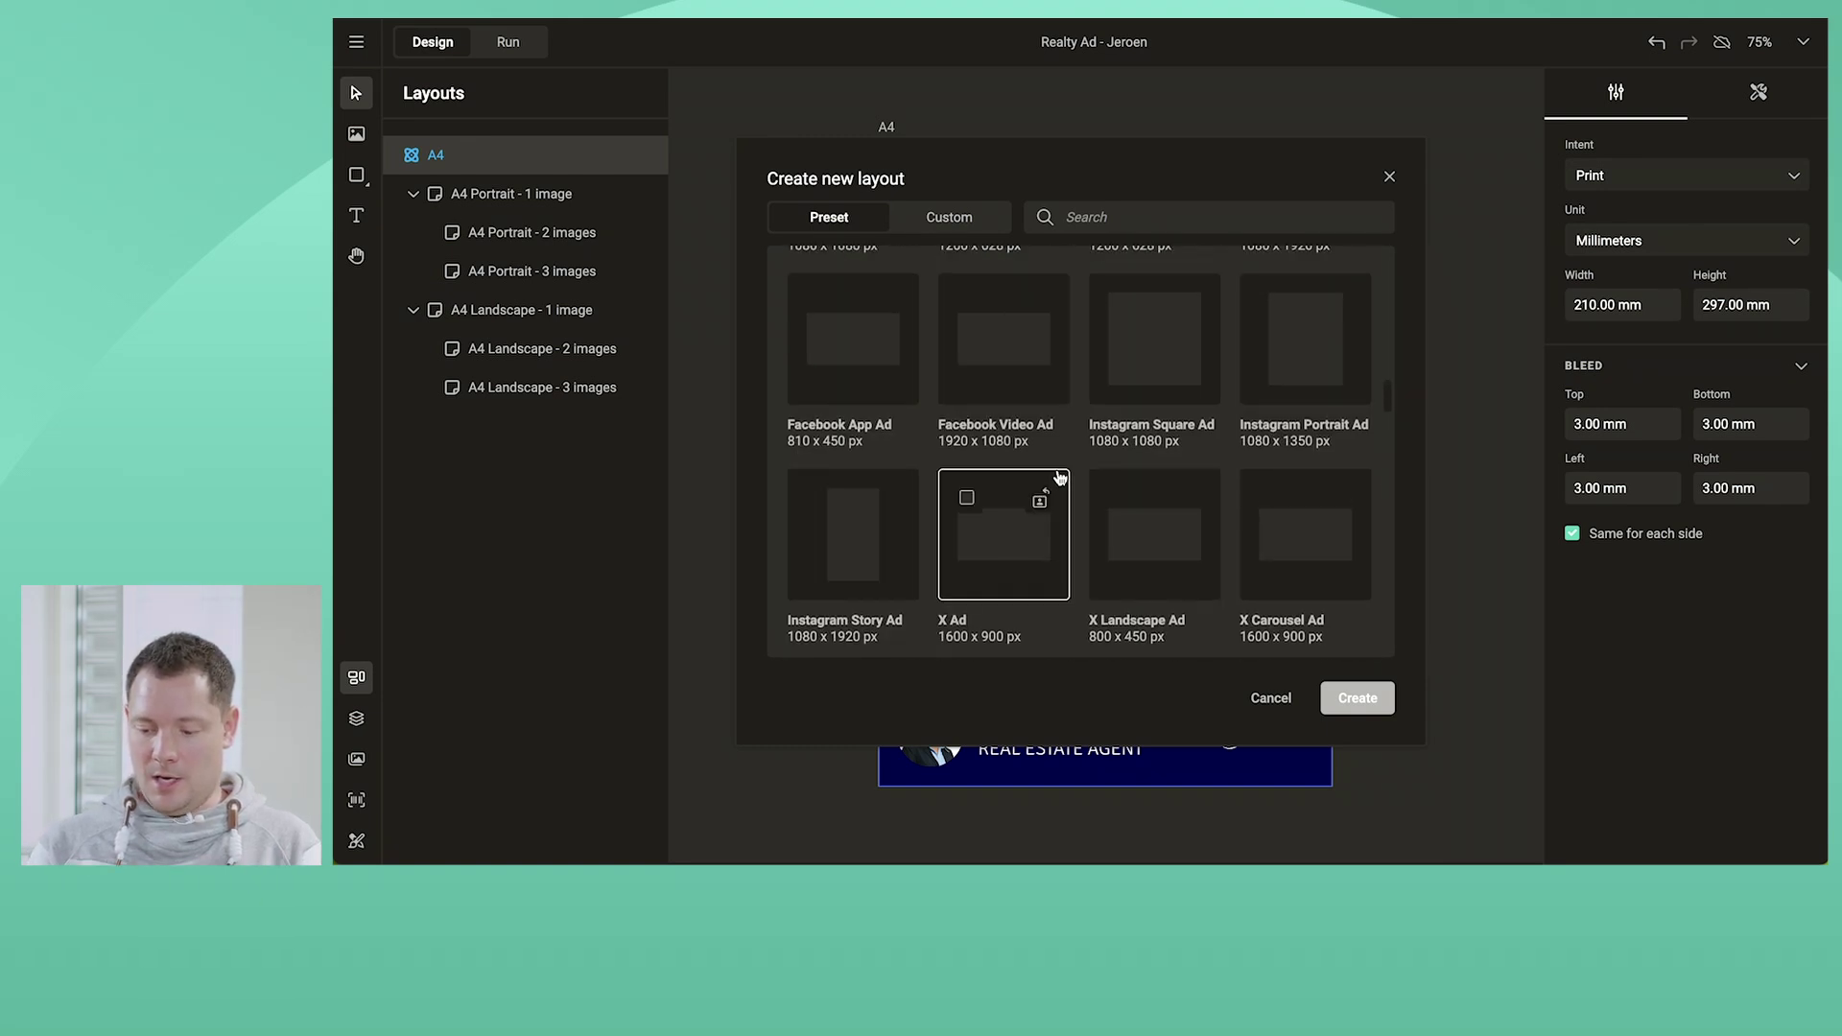
{"action": "scroll", "coordinate": [1056, 477], "scroll_direction": "up", "scroll_amount": 2}
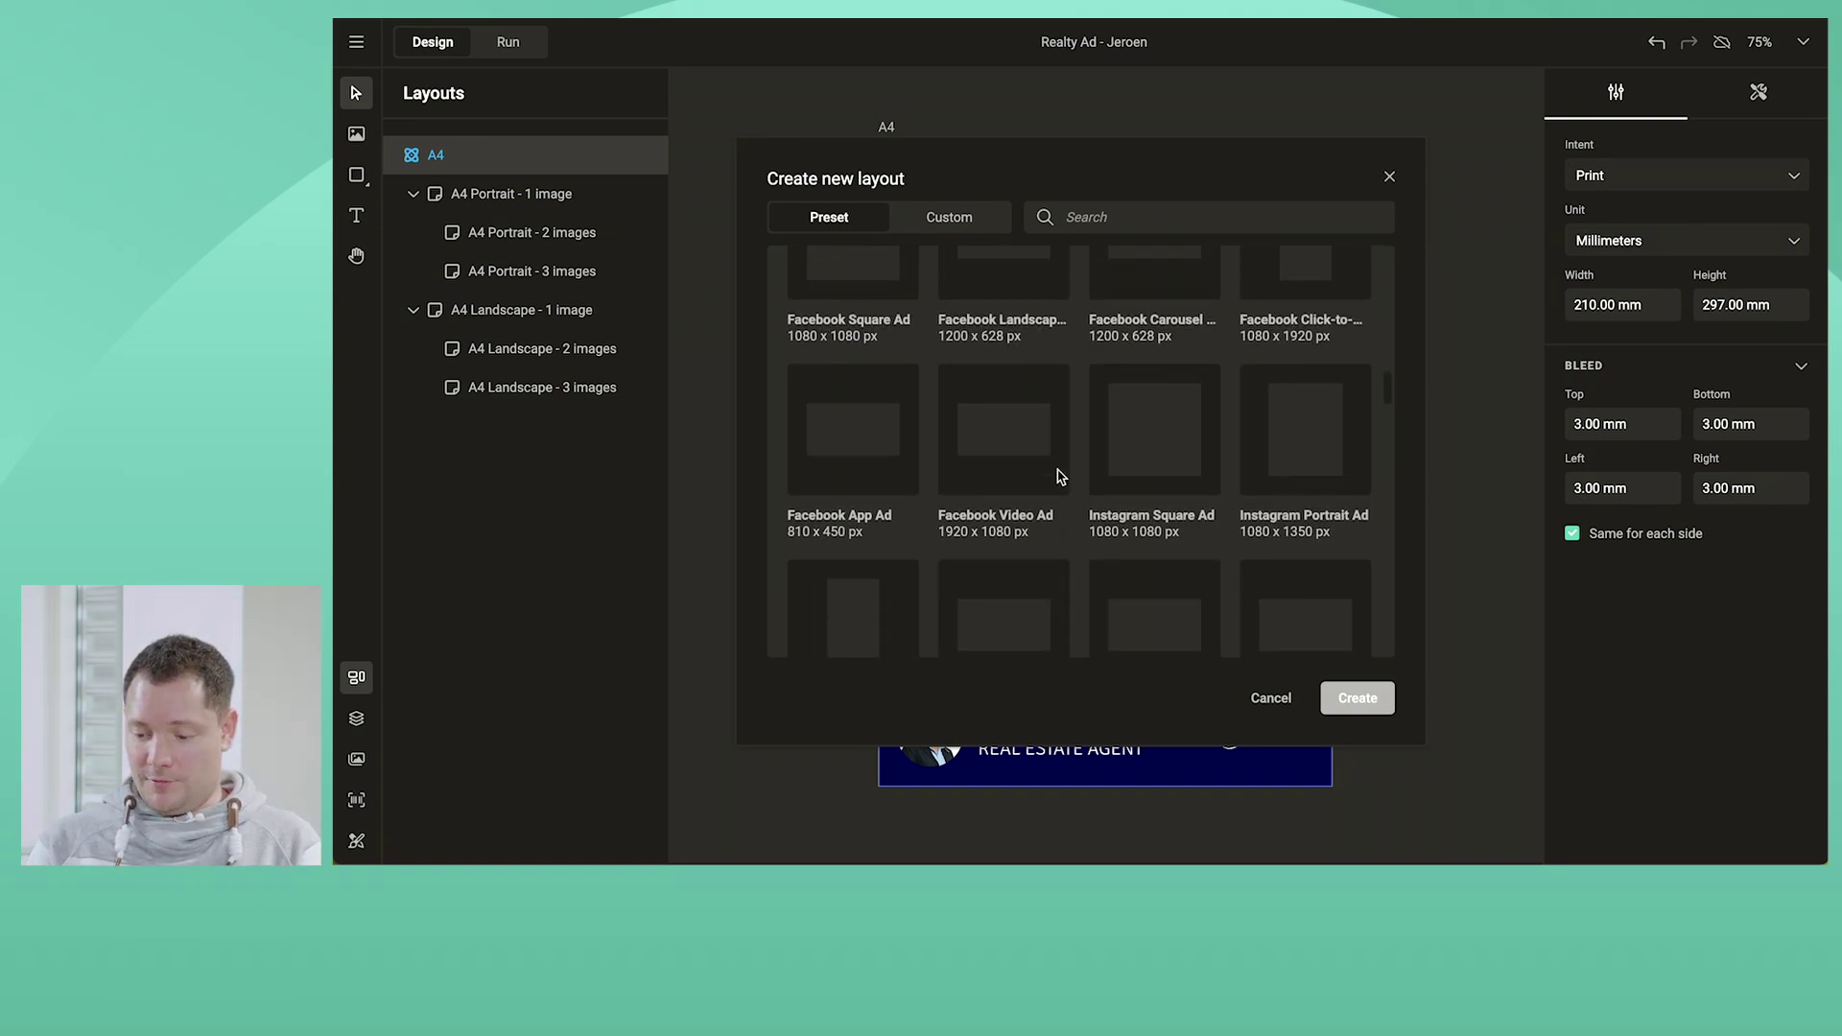
{"action": "left_click", "coordinate": [1164, 419]}
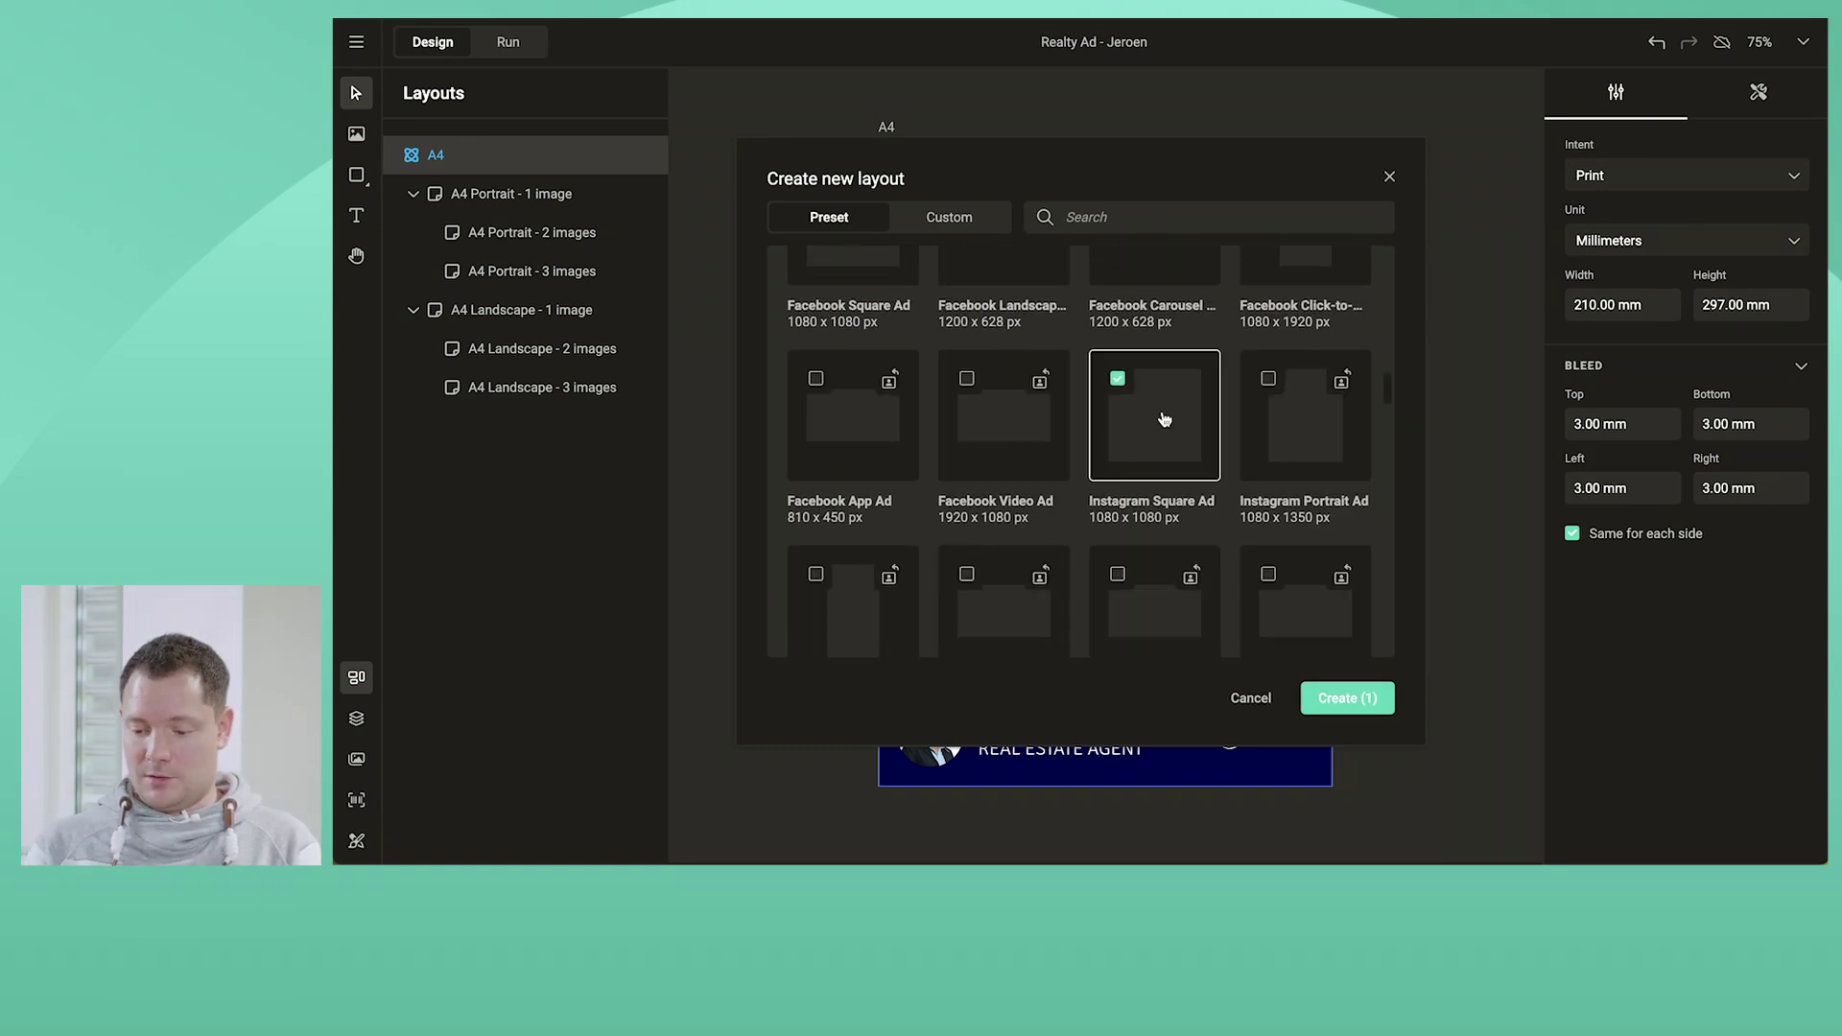
{"action": "left_click", "coordinate": [1348, 698]}
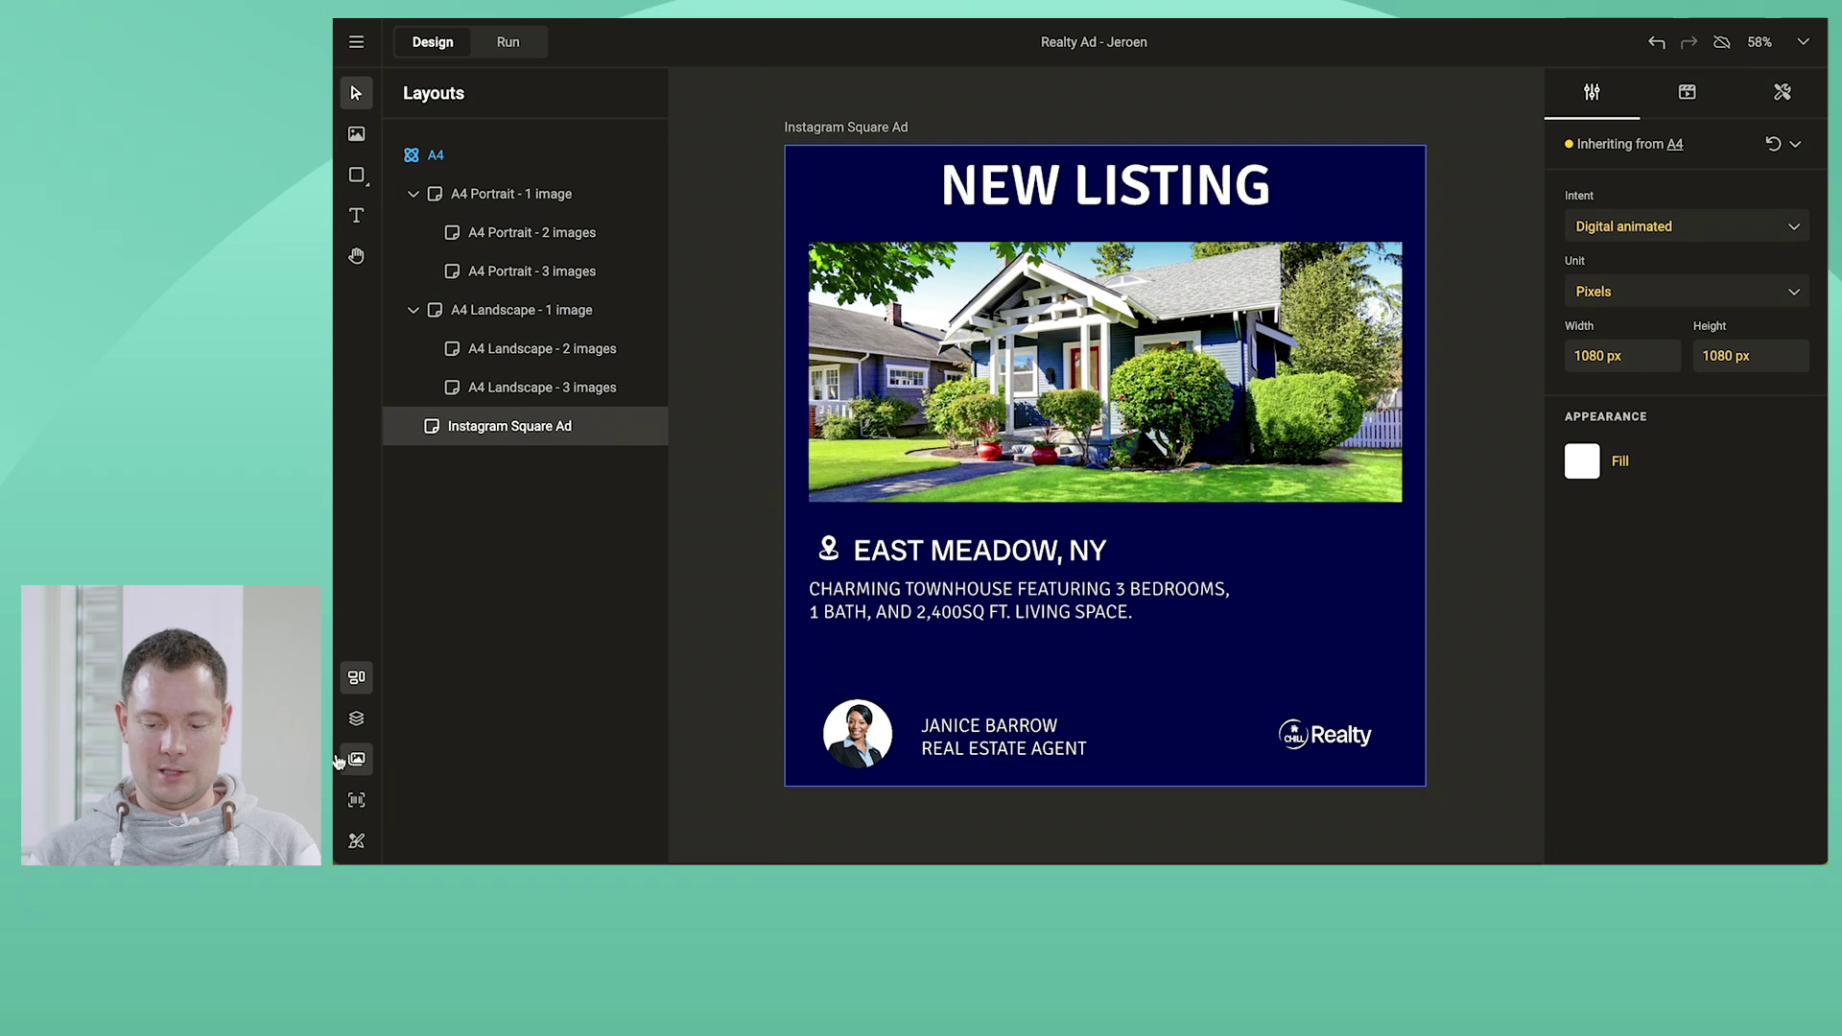
Show the layers timeline and give the Headline a slide intro from the left with the Ease out ease type
{"action": "left_click", "coordinate": [356, 719]}
{"action": "scroll", "coordinate": [1071, 419], "scroll_direction": "down", "scroll_amount": 2}
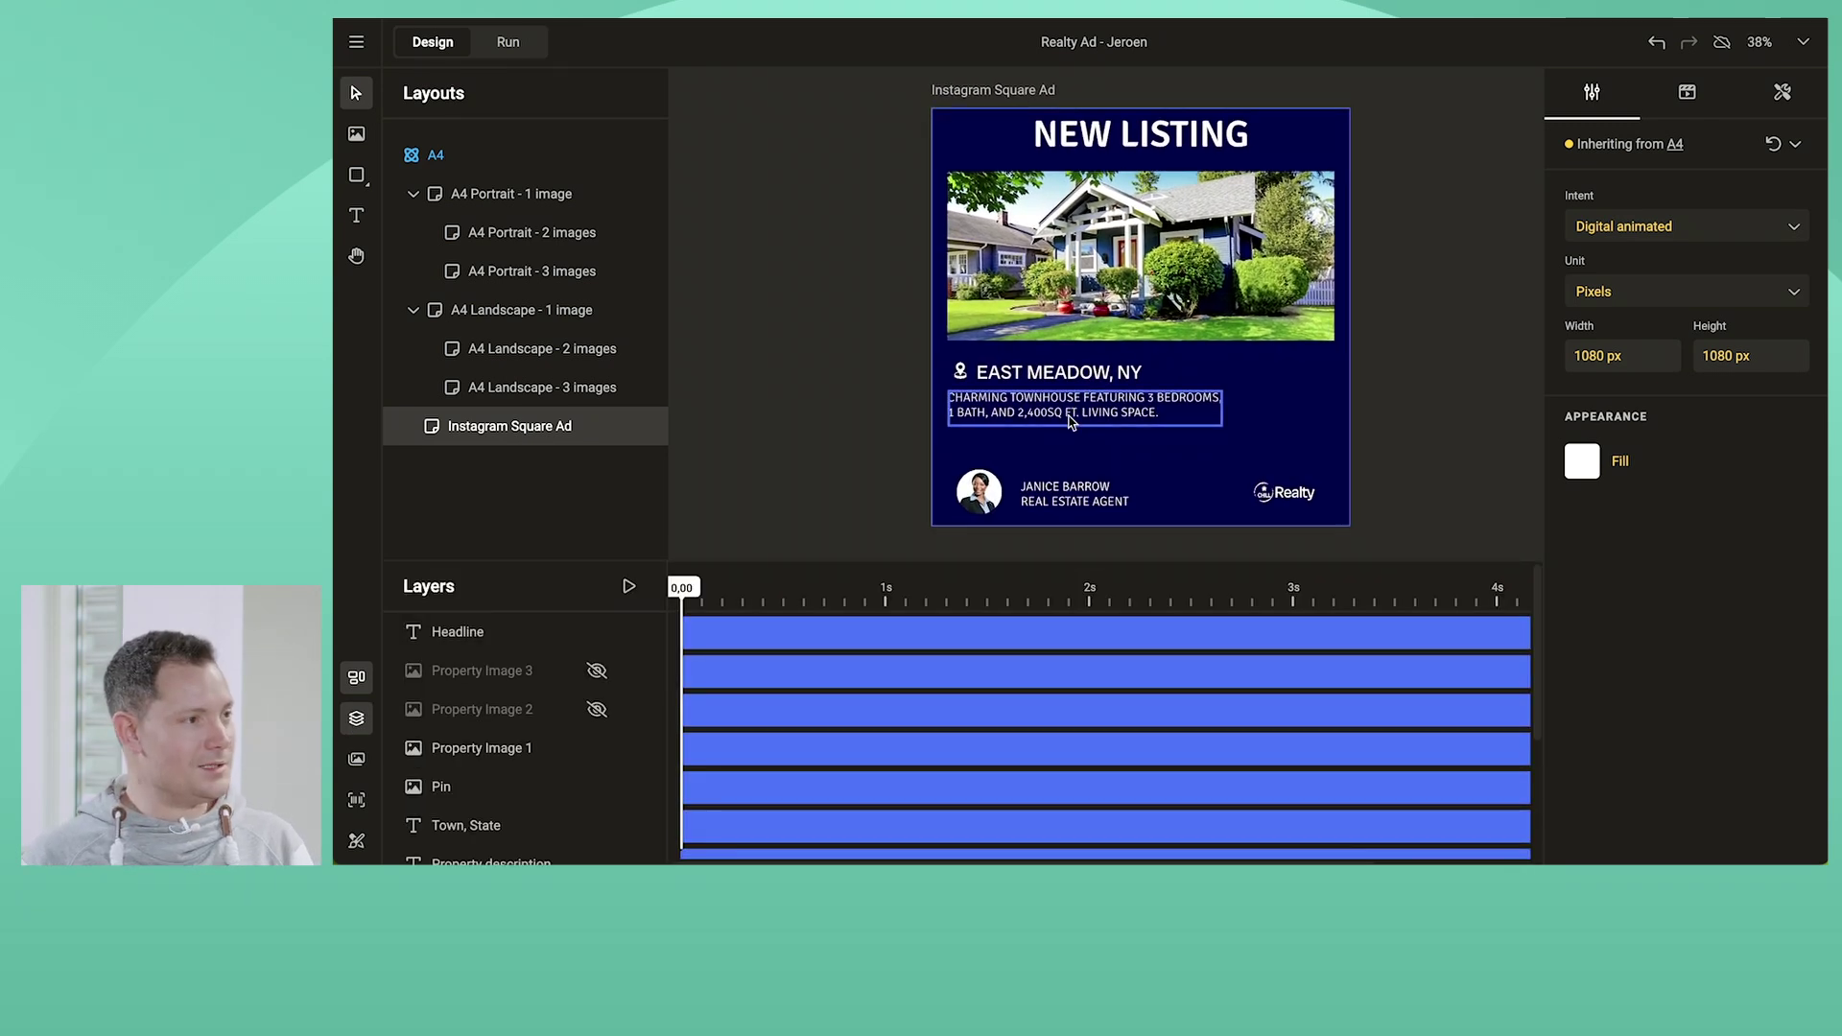
{"action": "left_click", "coordinate": [1157, 140]}
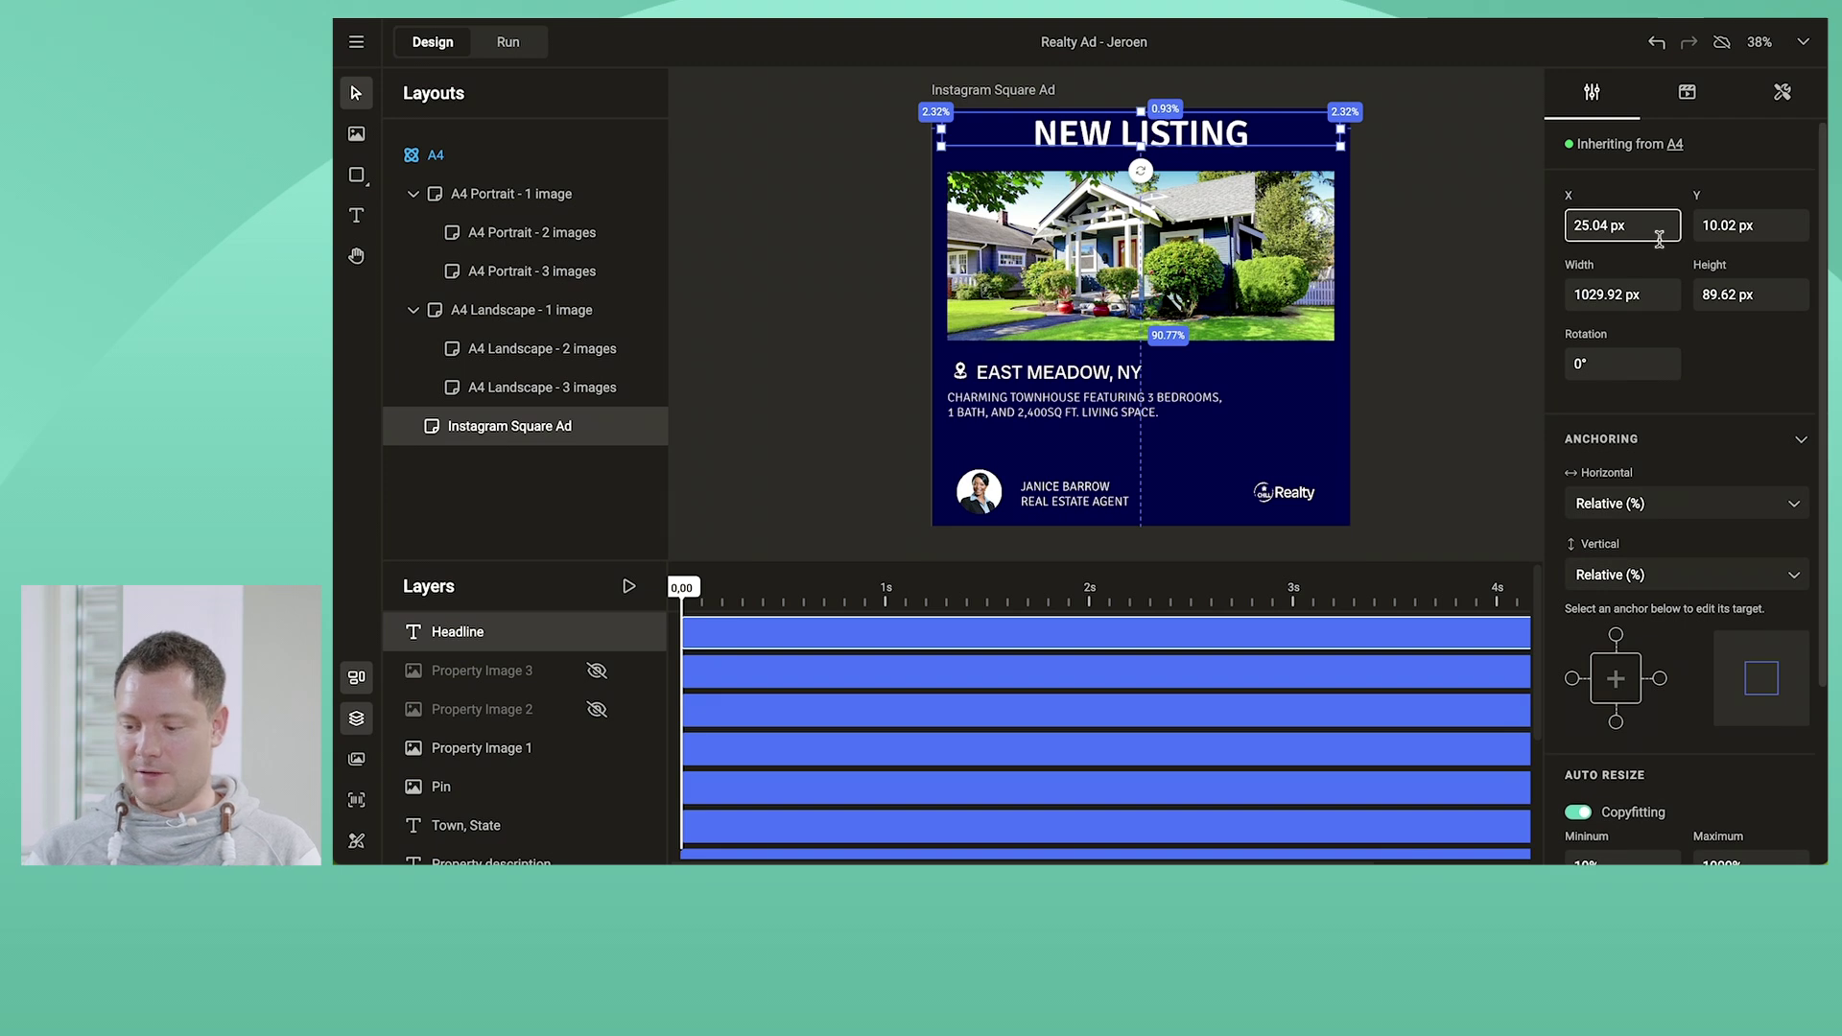
{"action": "left_click", "coordinate": [1686, 96]}
{"action": "left_click", "coordinate": [1627, 192]}
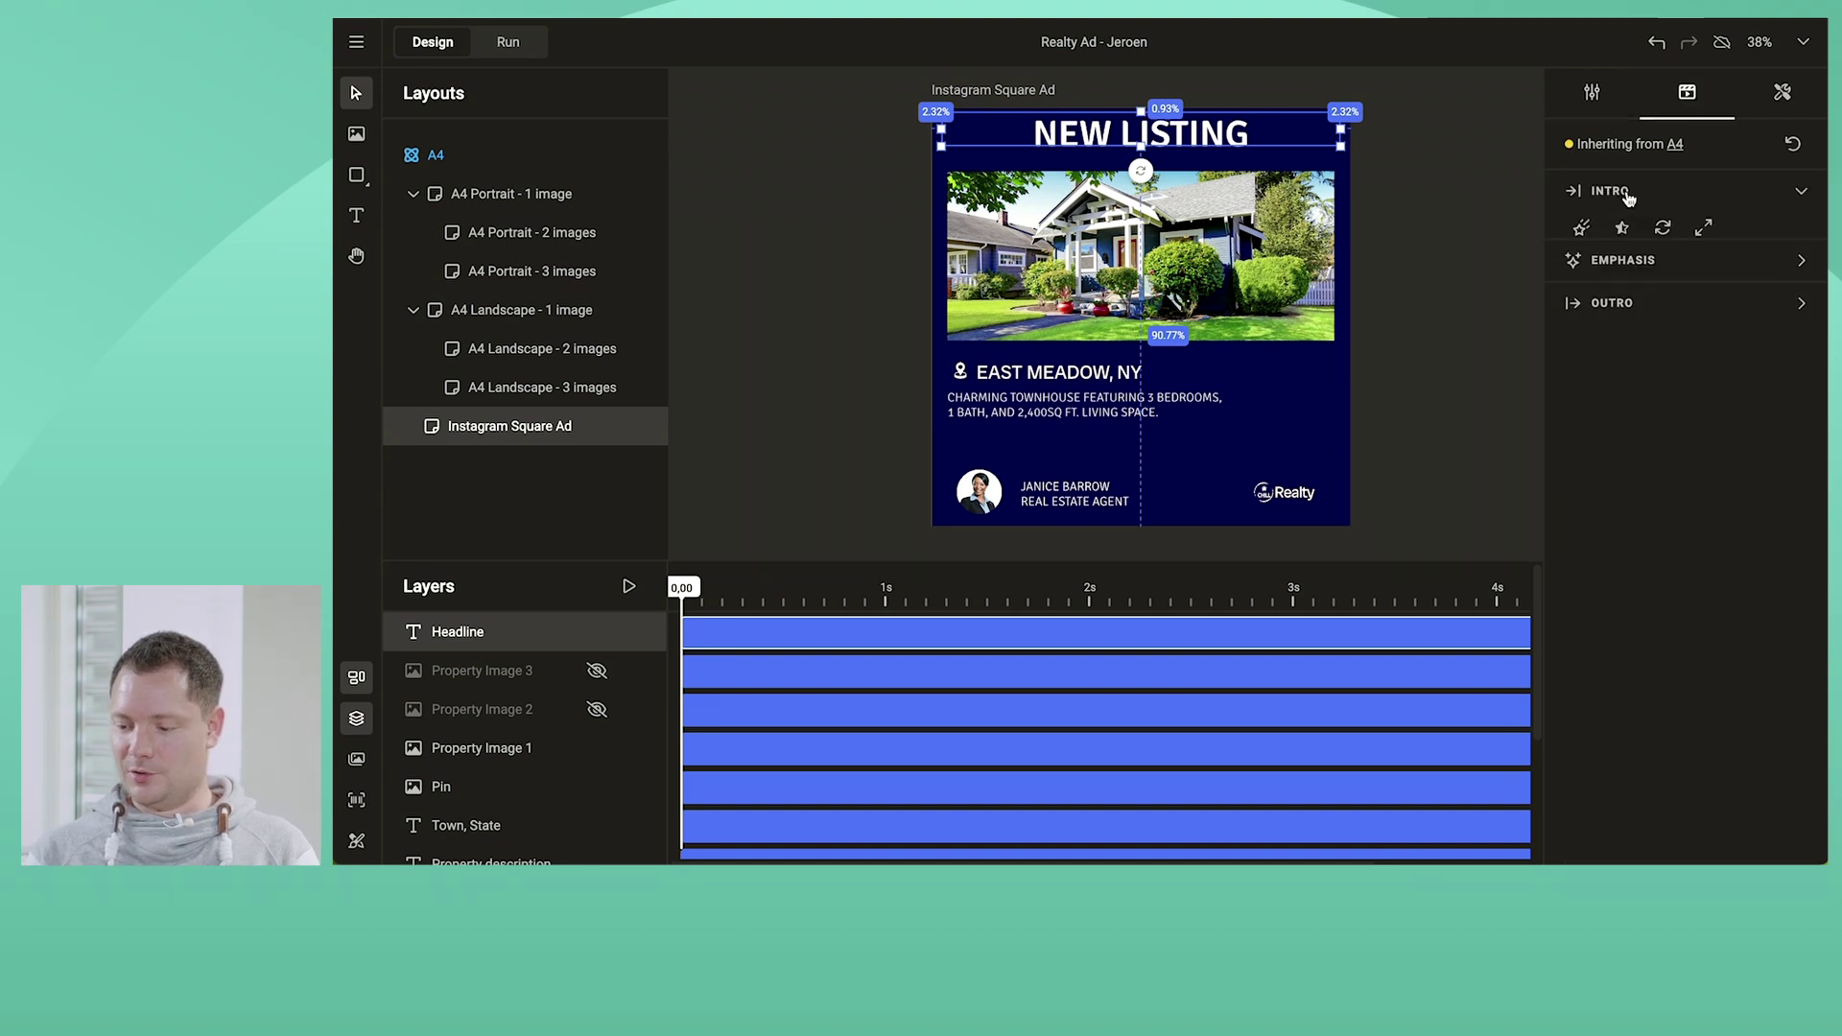
{"action": "left_click", "coordinate": [1582, 227]}
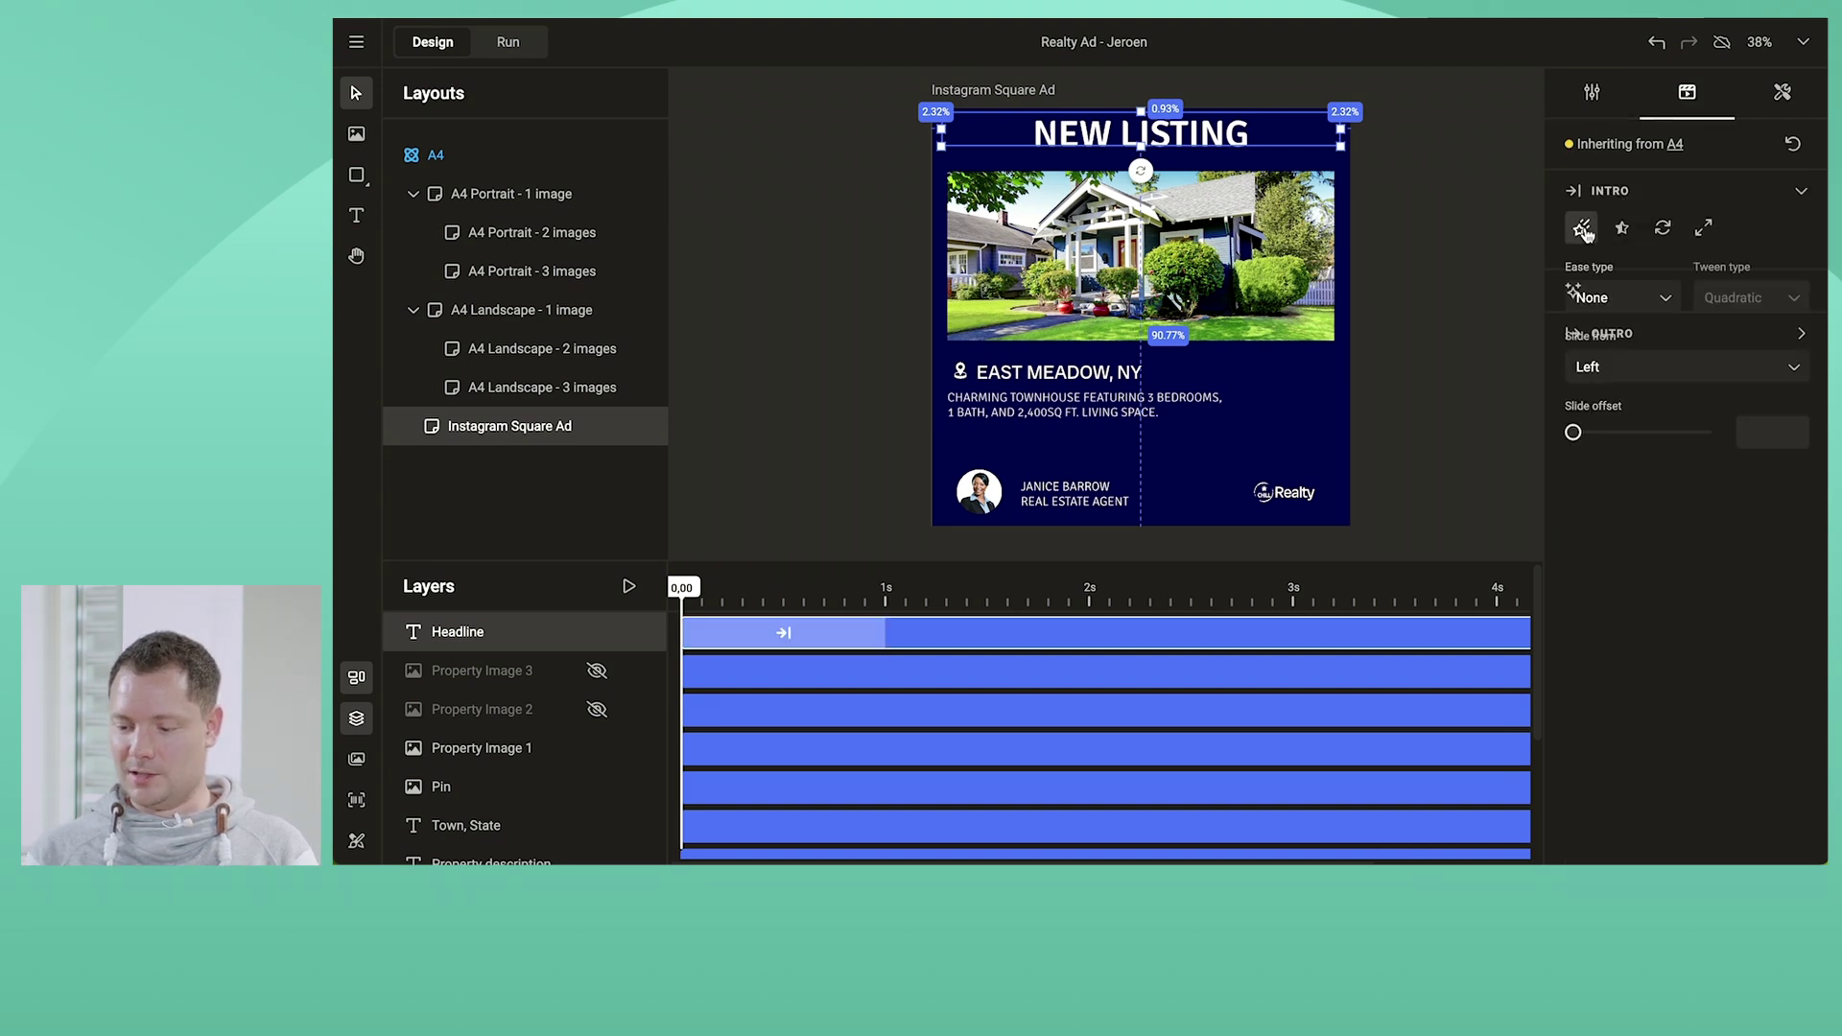
{"action": "left_click", "coordinate": [1647, 305]}
{"action": "left_click", "coordinate": [1630, 412]}
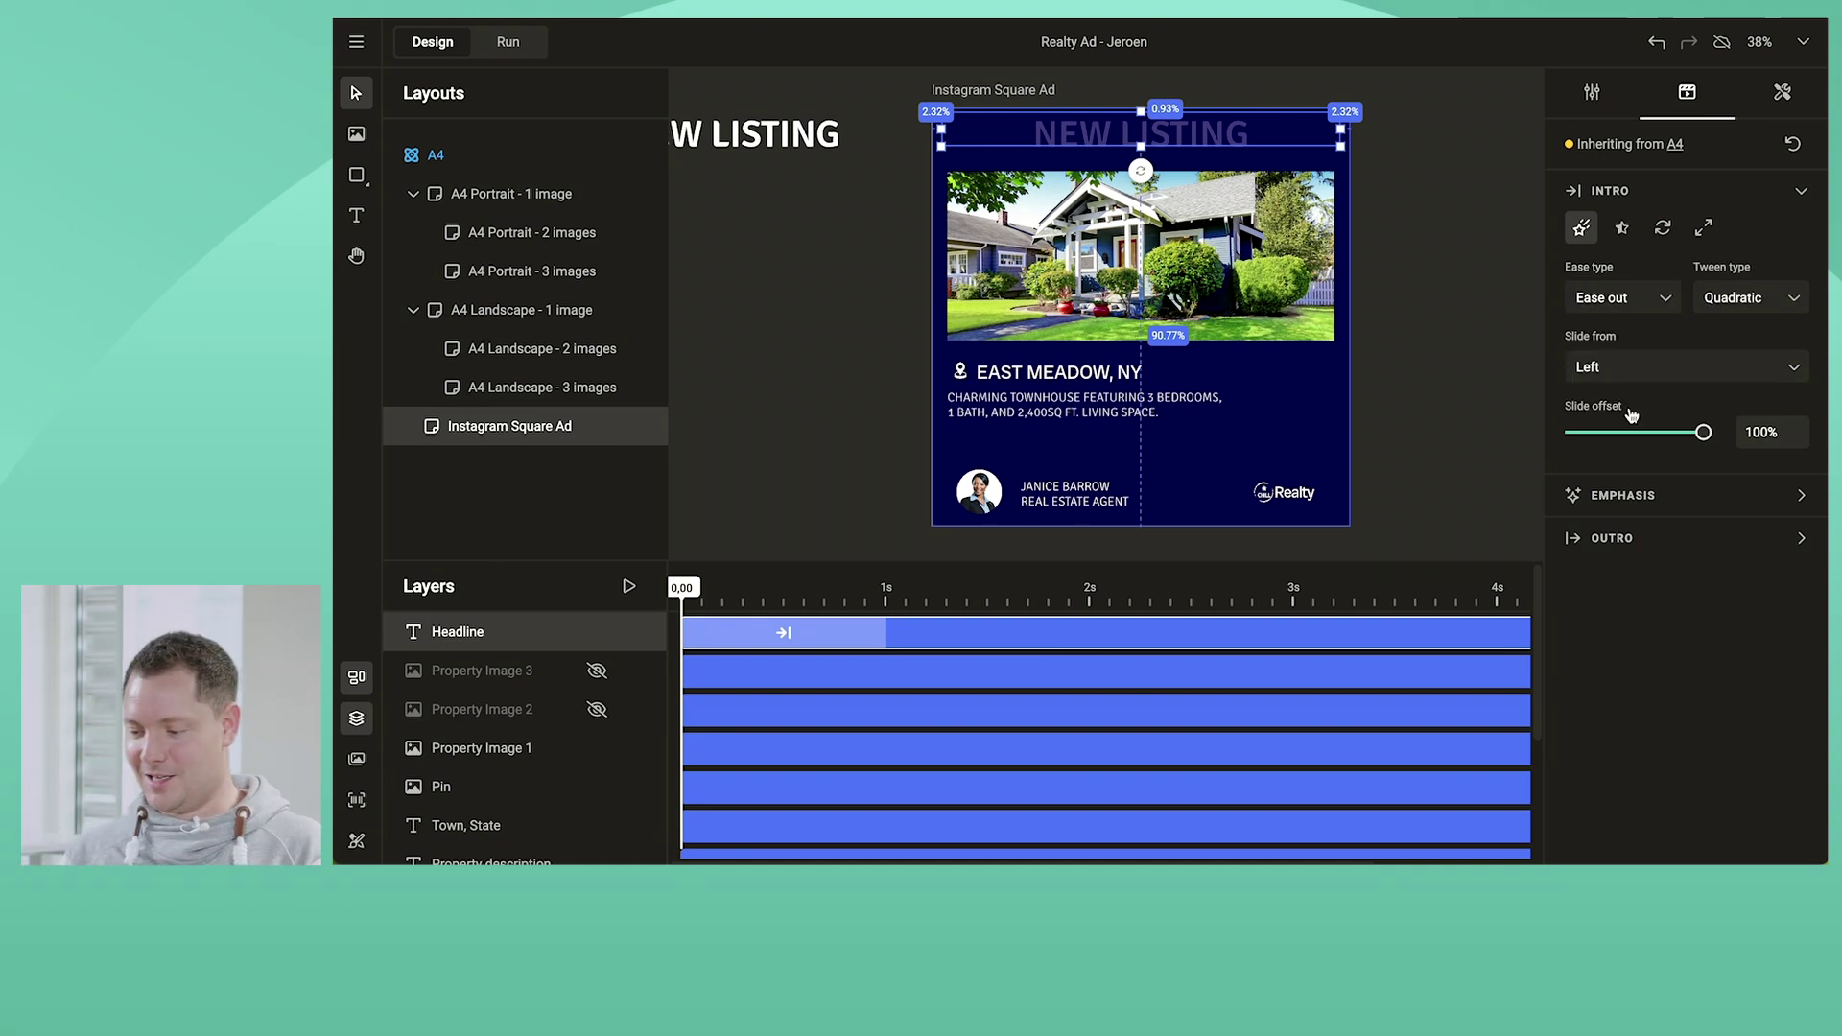
Give Property Image 1 a slide intro from the left with Ease out, and delay its appearance to 1 s
{"action": "left_click", "coordinate": [1277, 257]}
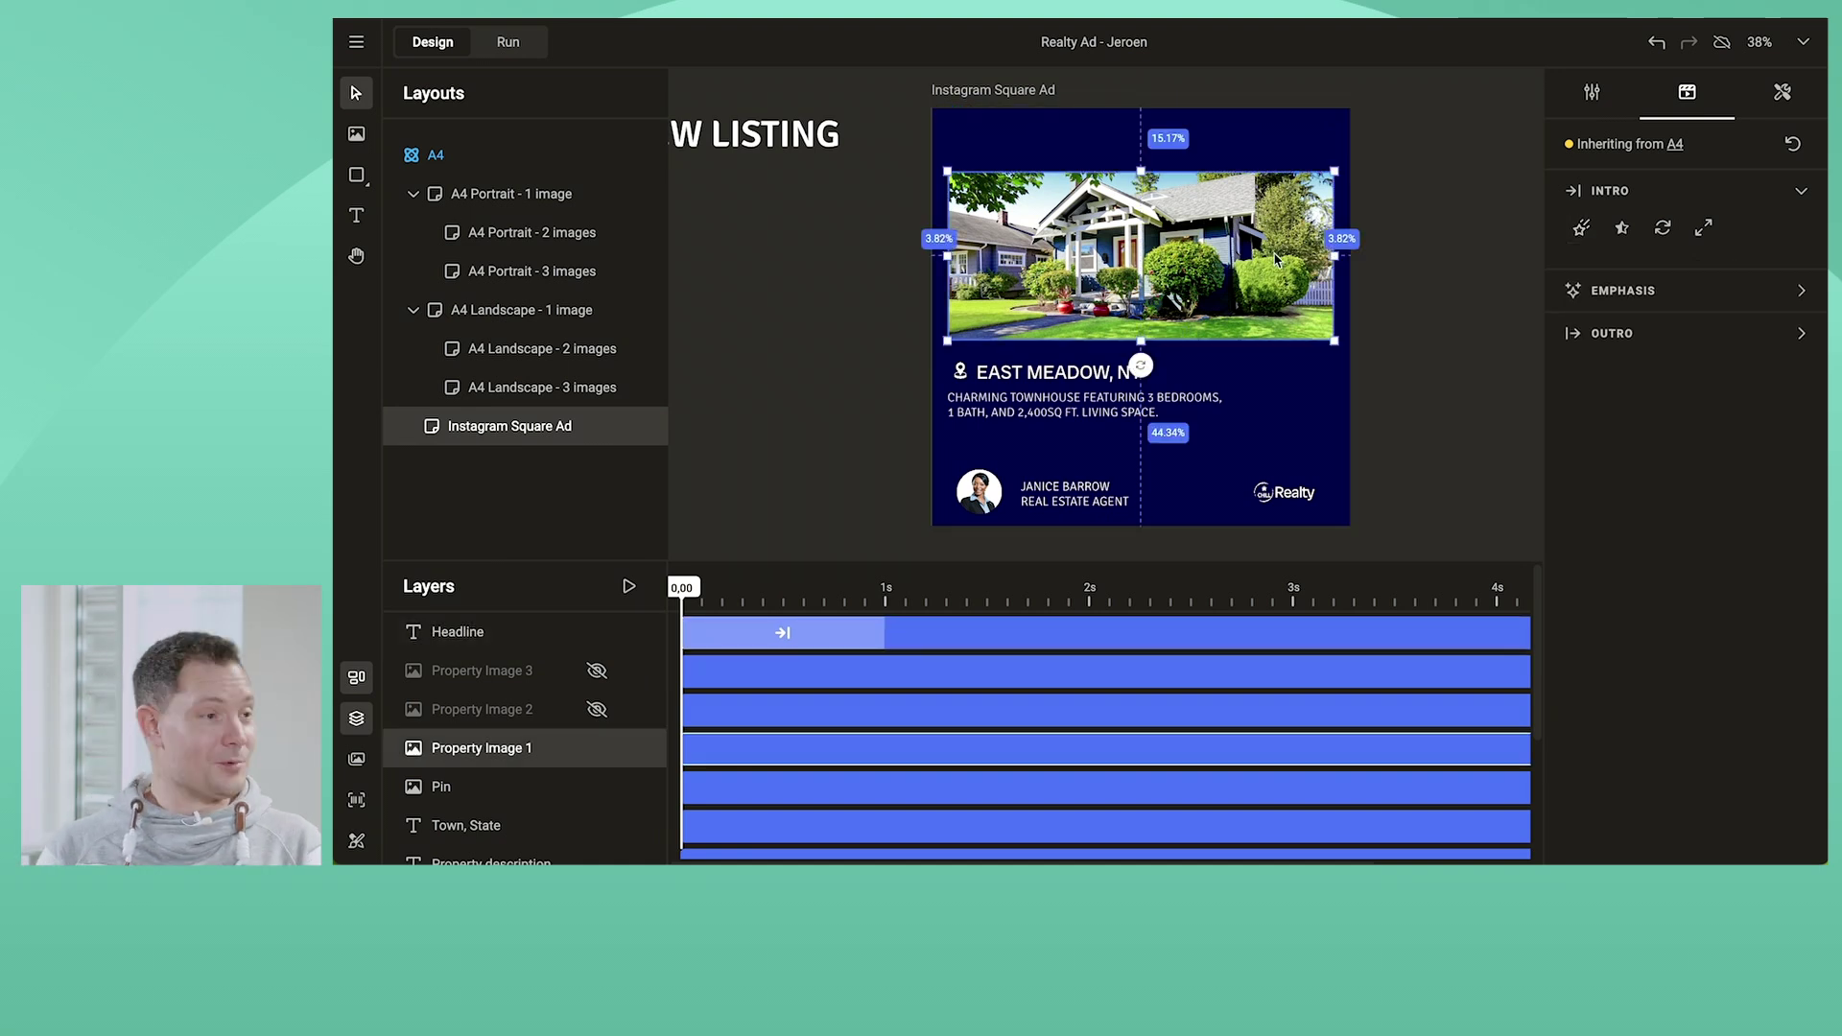
{"action": "left_click", "coordinate": [1582, 231]}
{"action": "left_click", "coordinate": [1622, 303]}
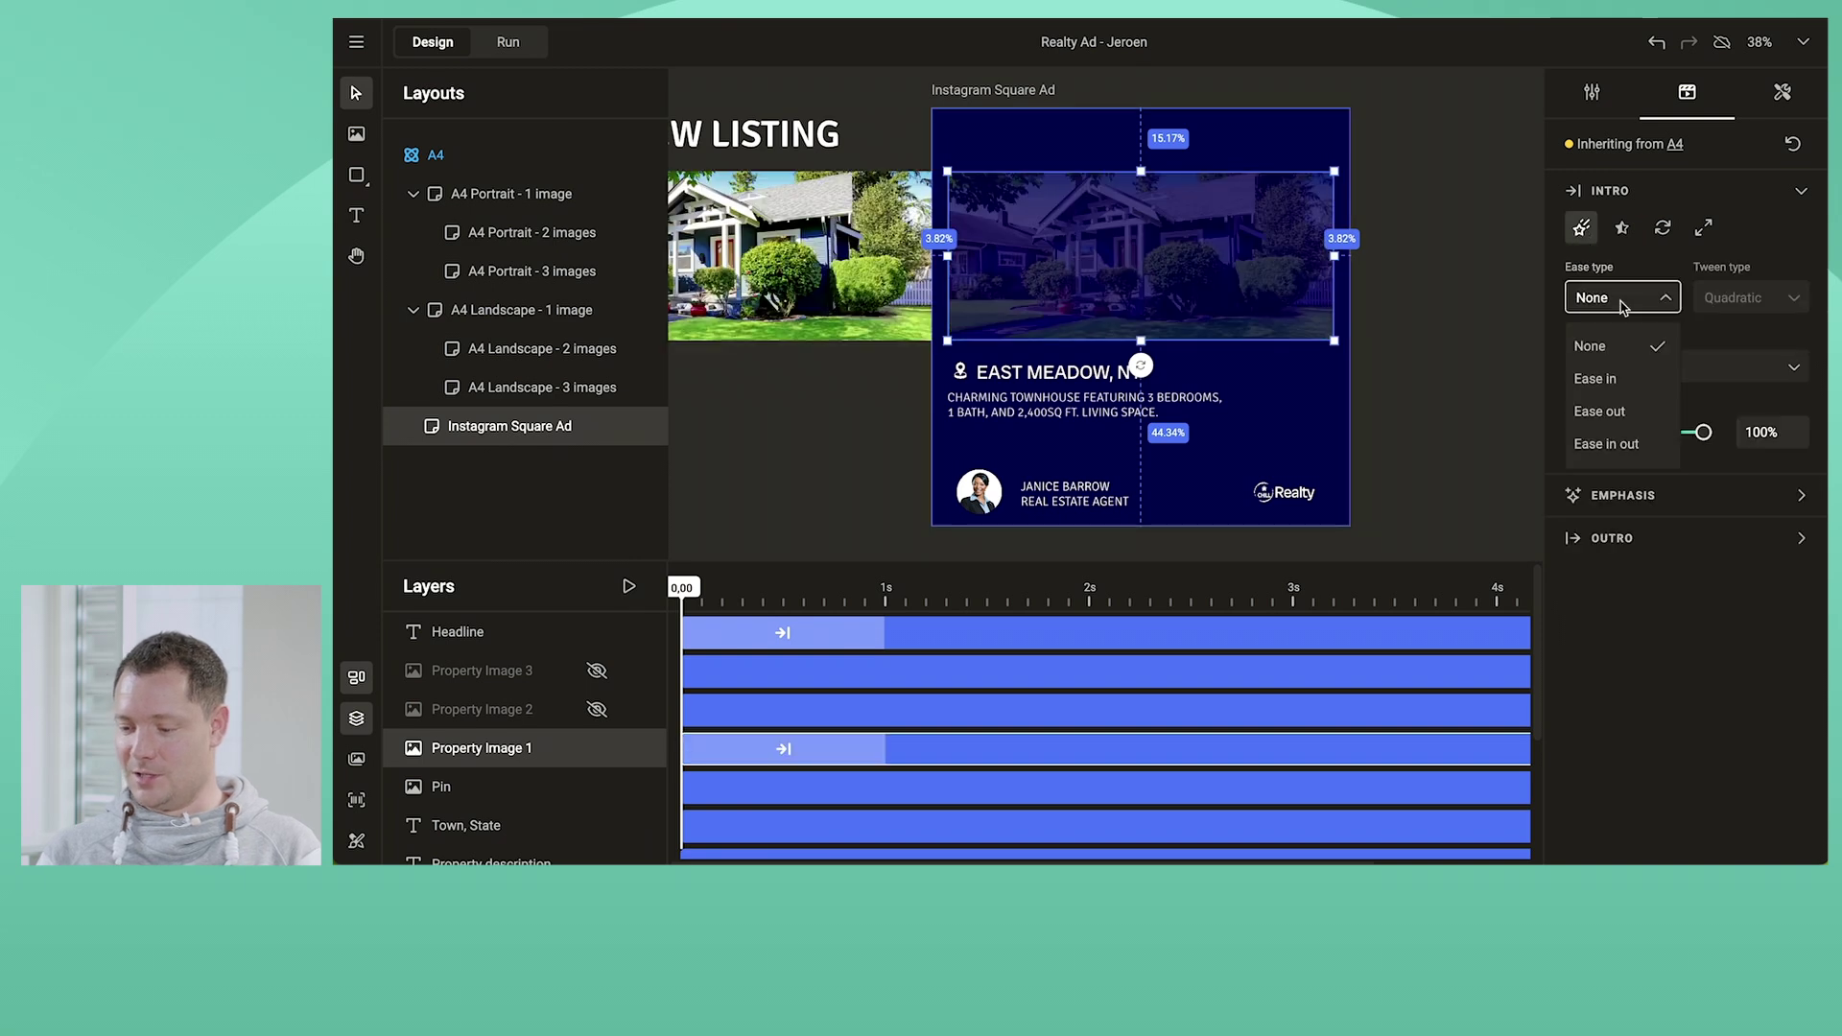
{"action": "left_click", "coordinate": [1615, 413]}
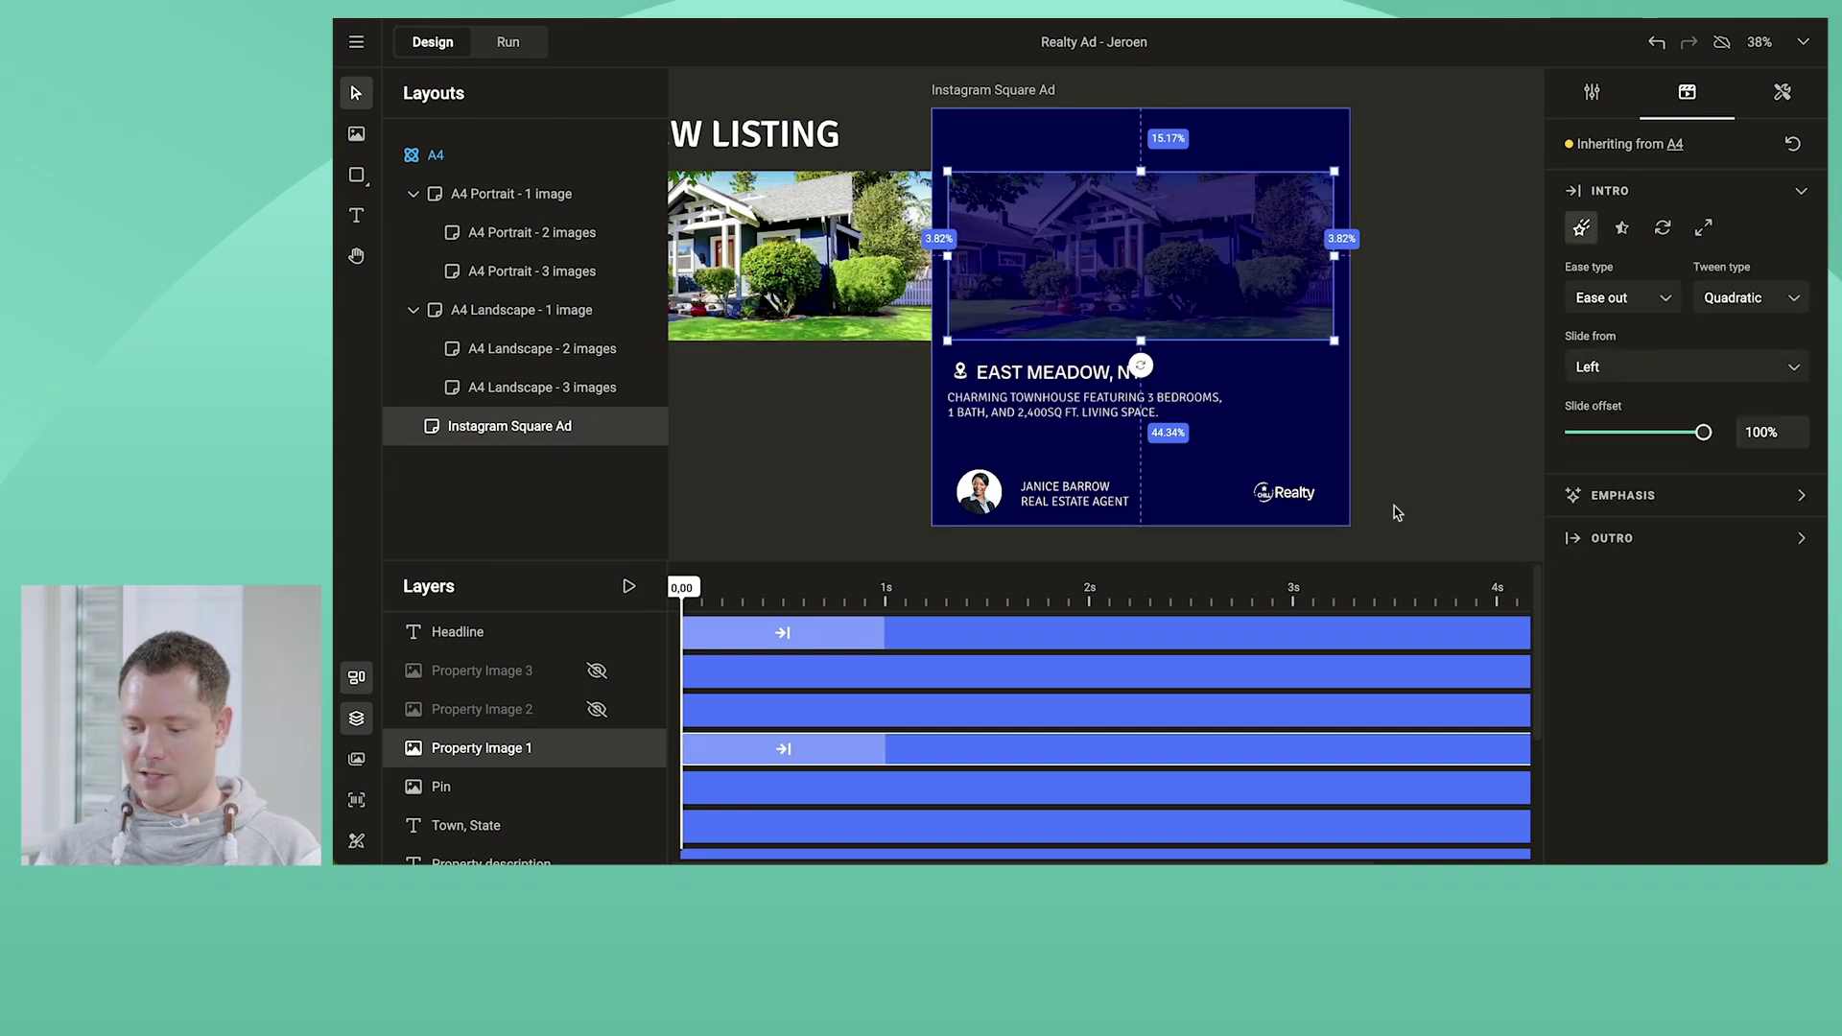
{"action": "left_click_drag", "start_coordinate": [683, 749], "coordinate": [885, 765]}
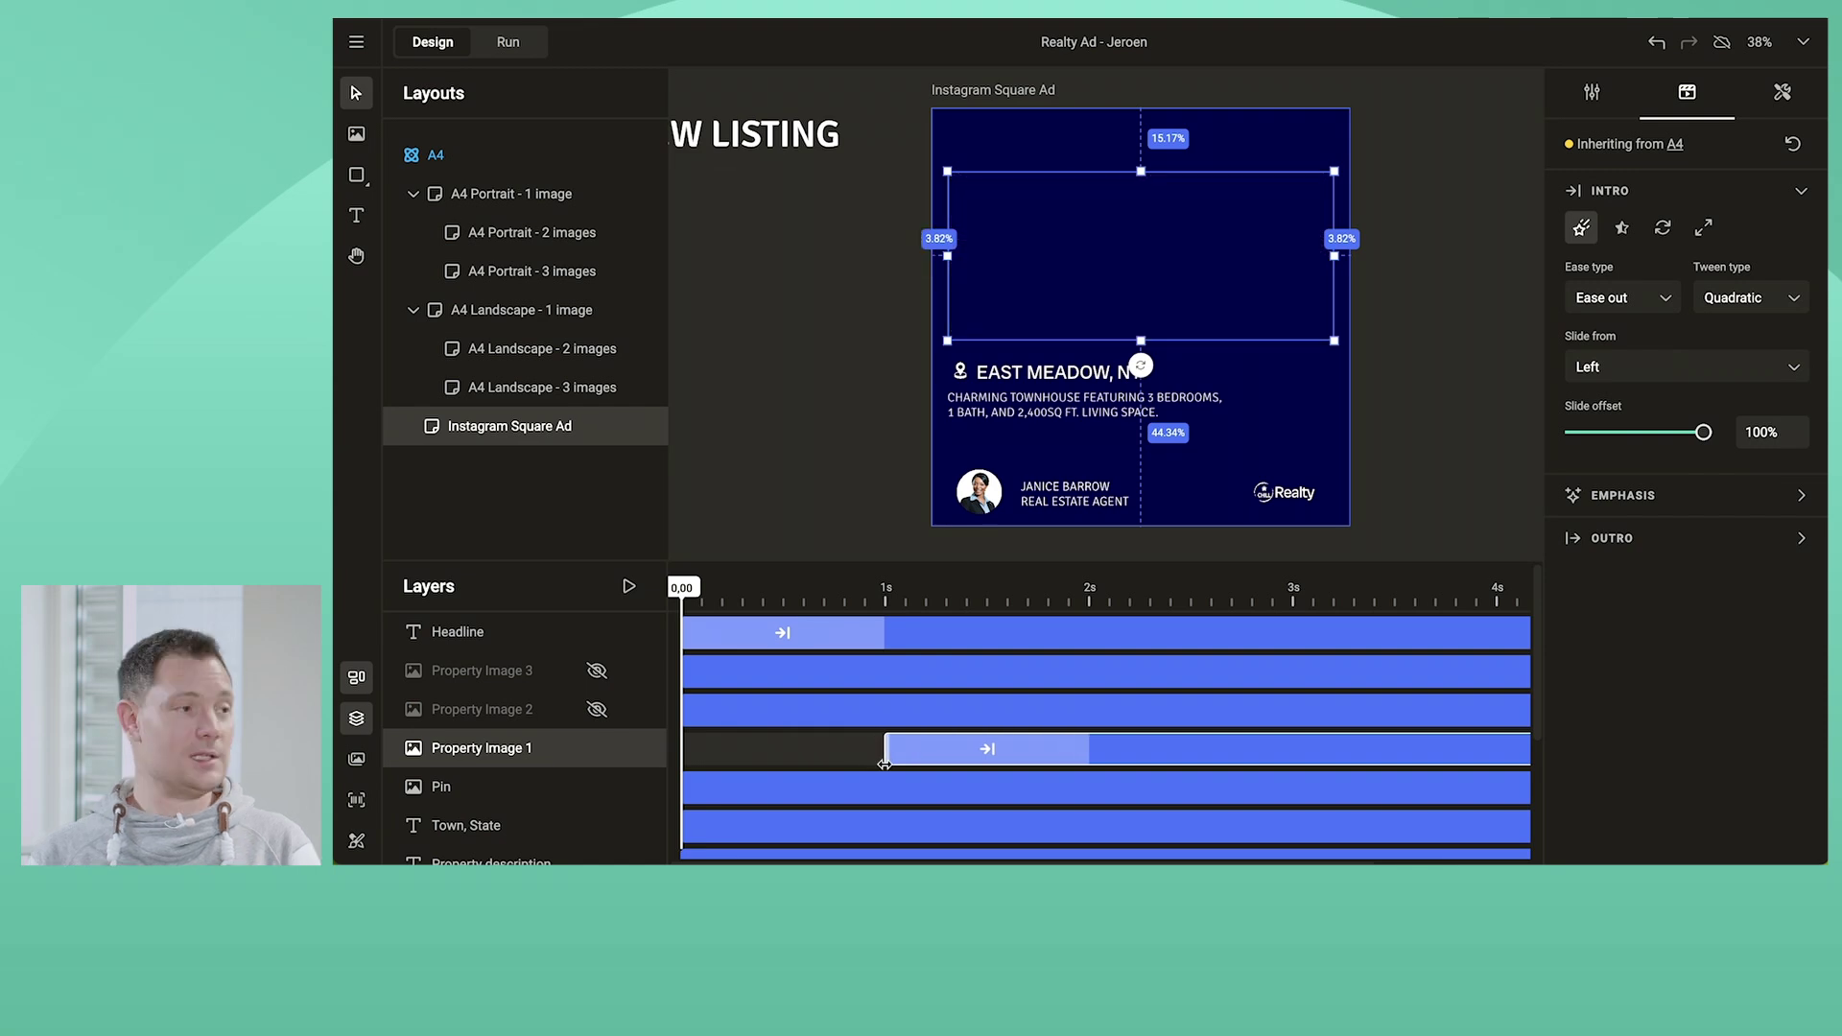
Add a Pulse emphasis to the Town, State text, trim it to start at about 2.5 s, and play the animation
{"action": "left_click", "coordinate": [1055, 381]}
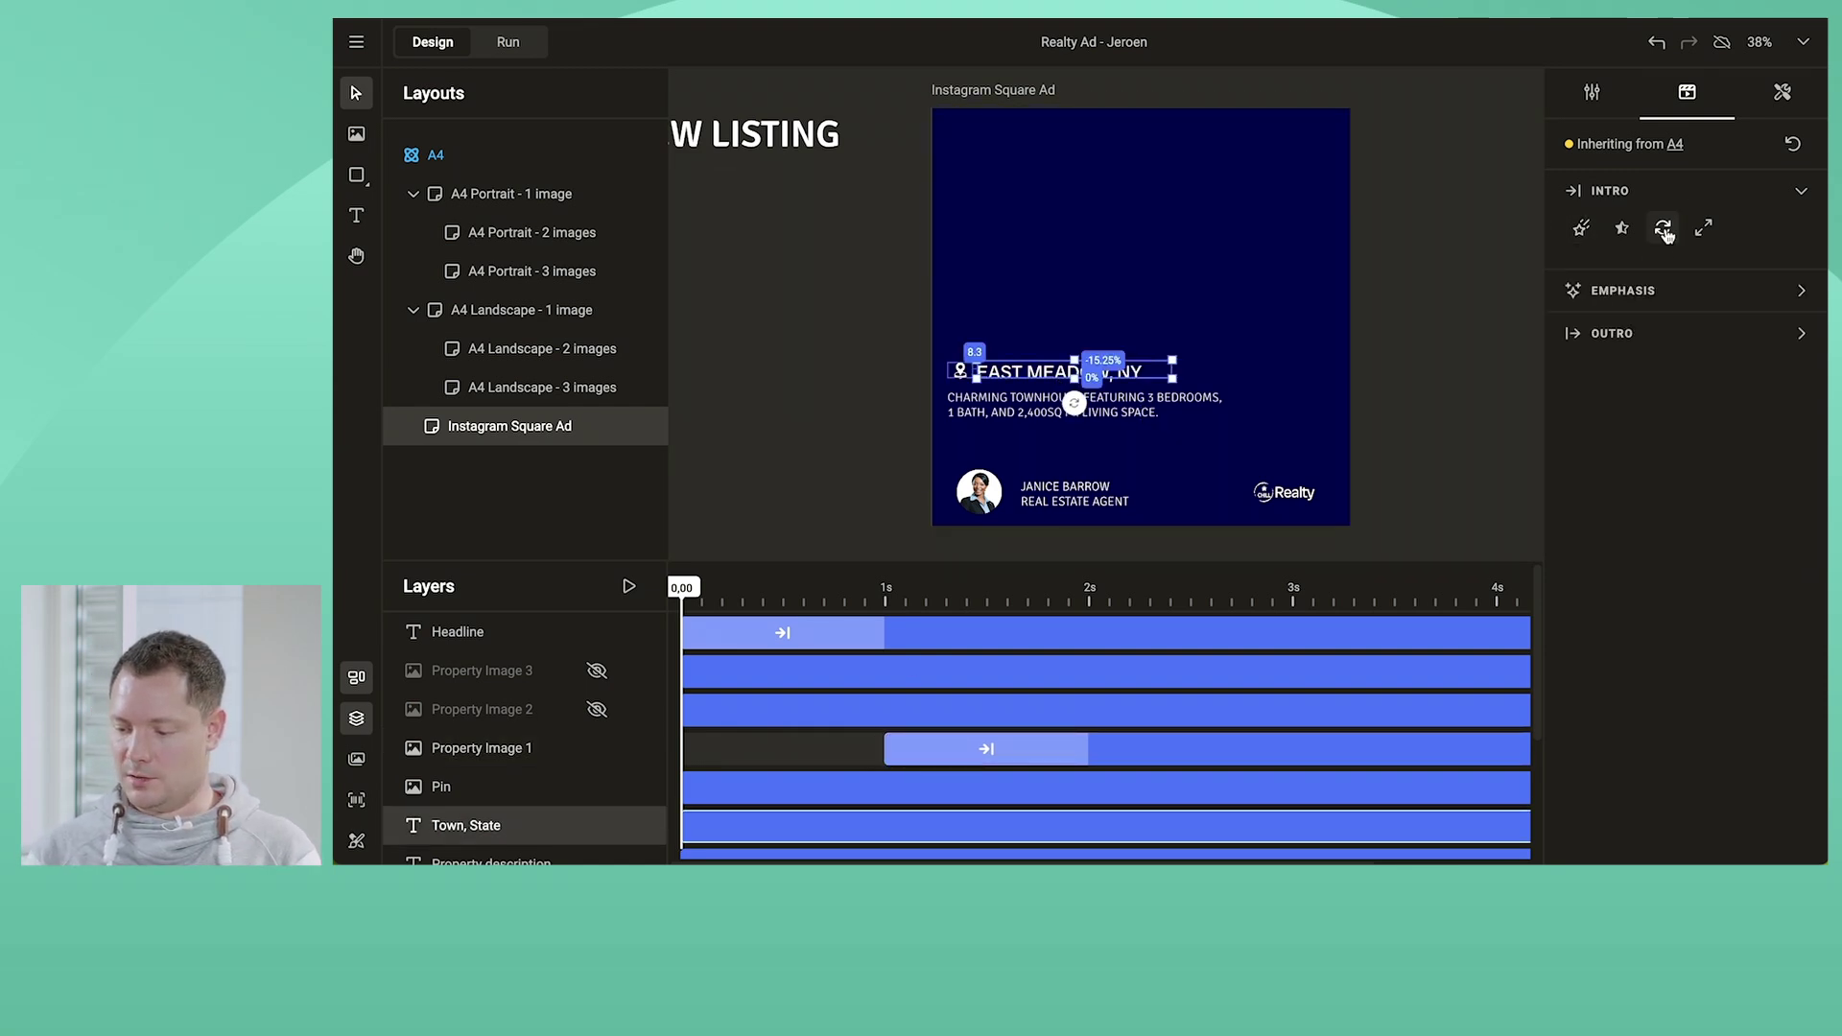
{"action": "left_click", "coordinate": [1638, 289]}
{"action": "left_click", "coordinate": [1628, 359]}
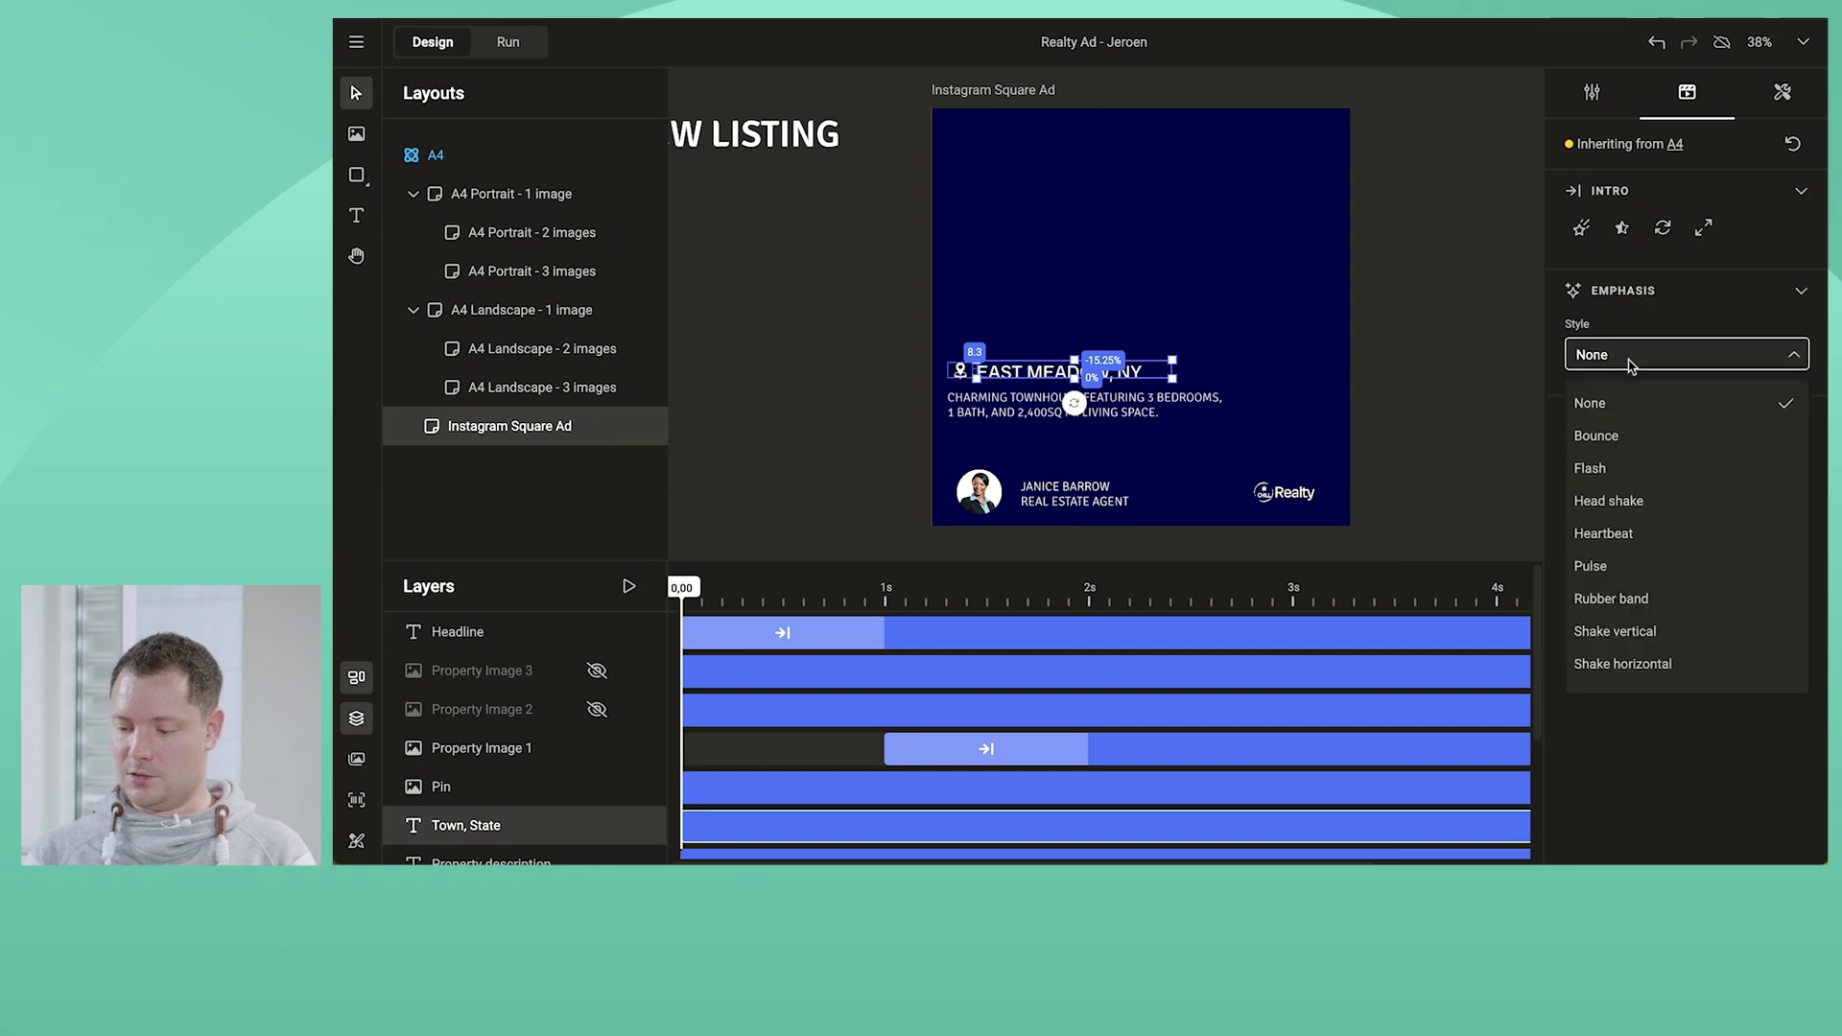
{"action": "left_click", "coordinate": [1613, 568]}
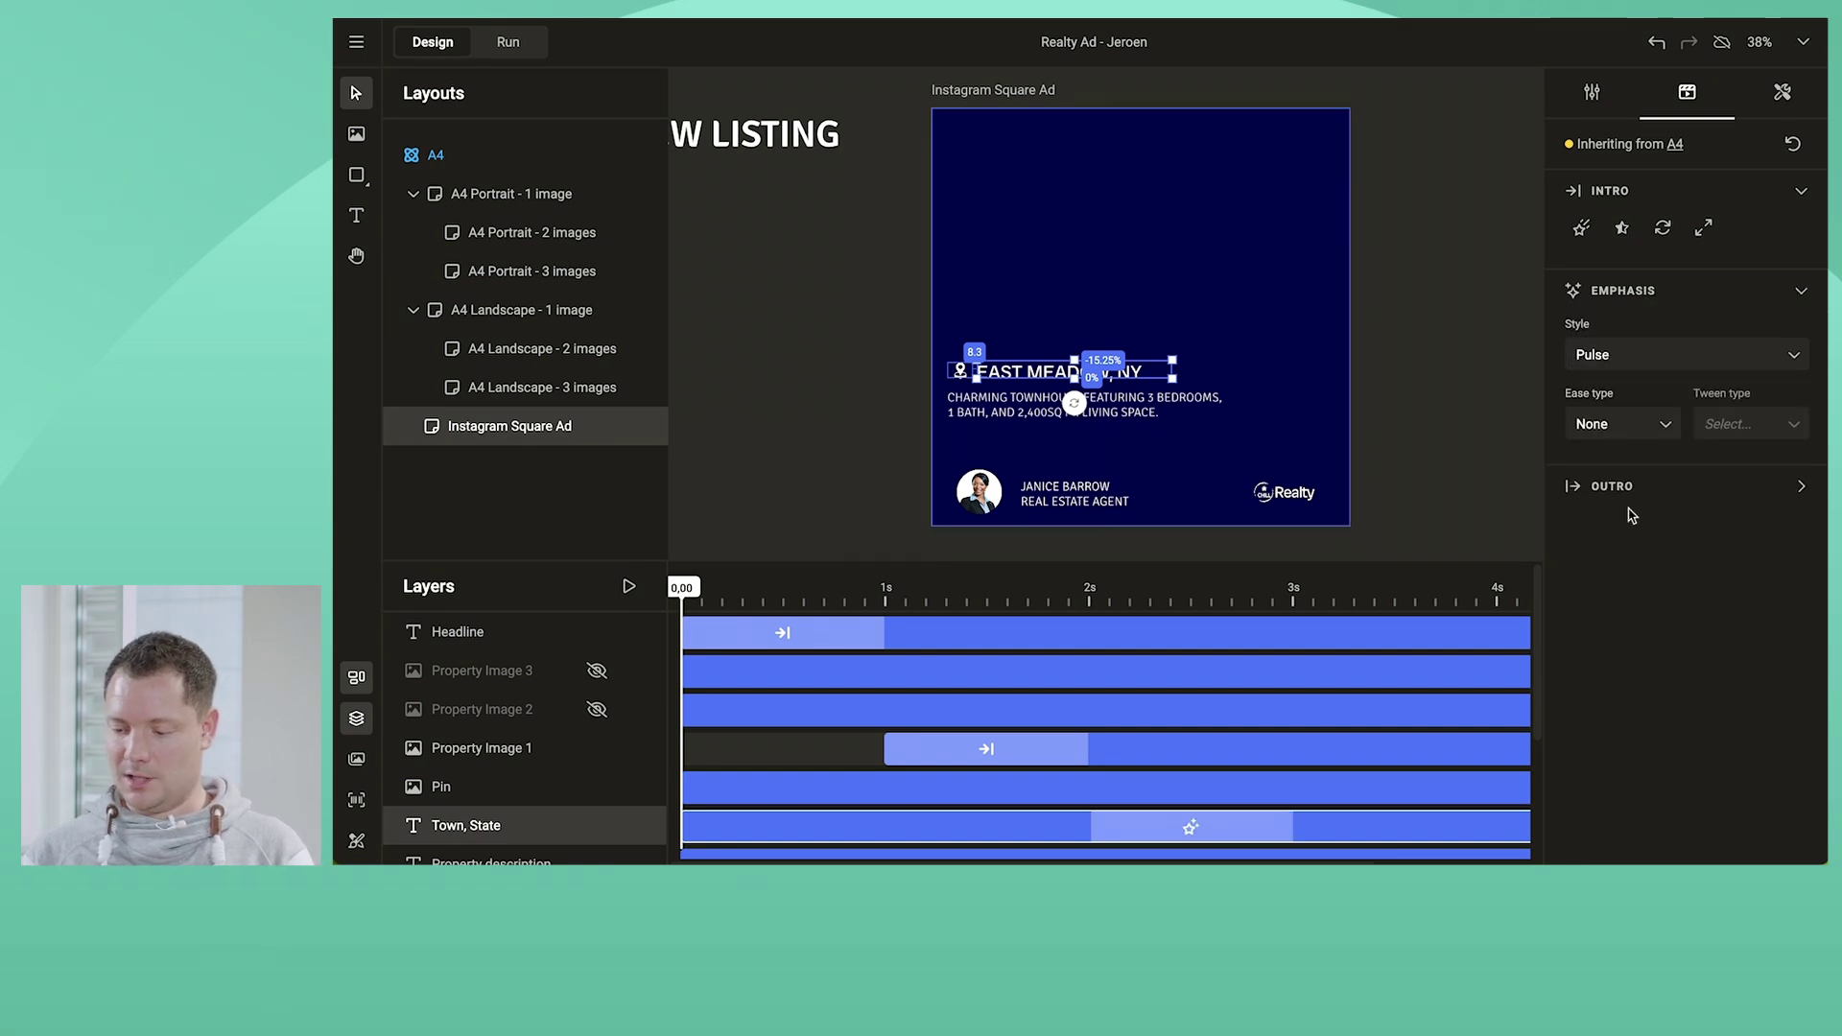
{"action": "left_click_drag", "start_coordinate": [1092, 841], "coordinate": [1188, 841]}
{"action": "left_click", "coordinate": [802, 539]}
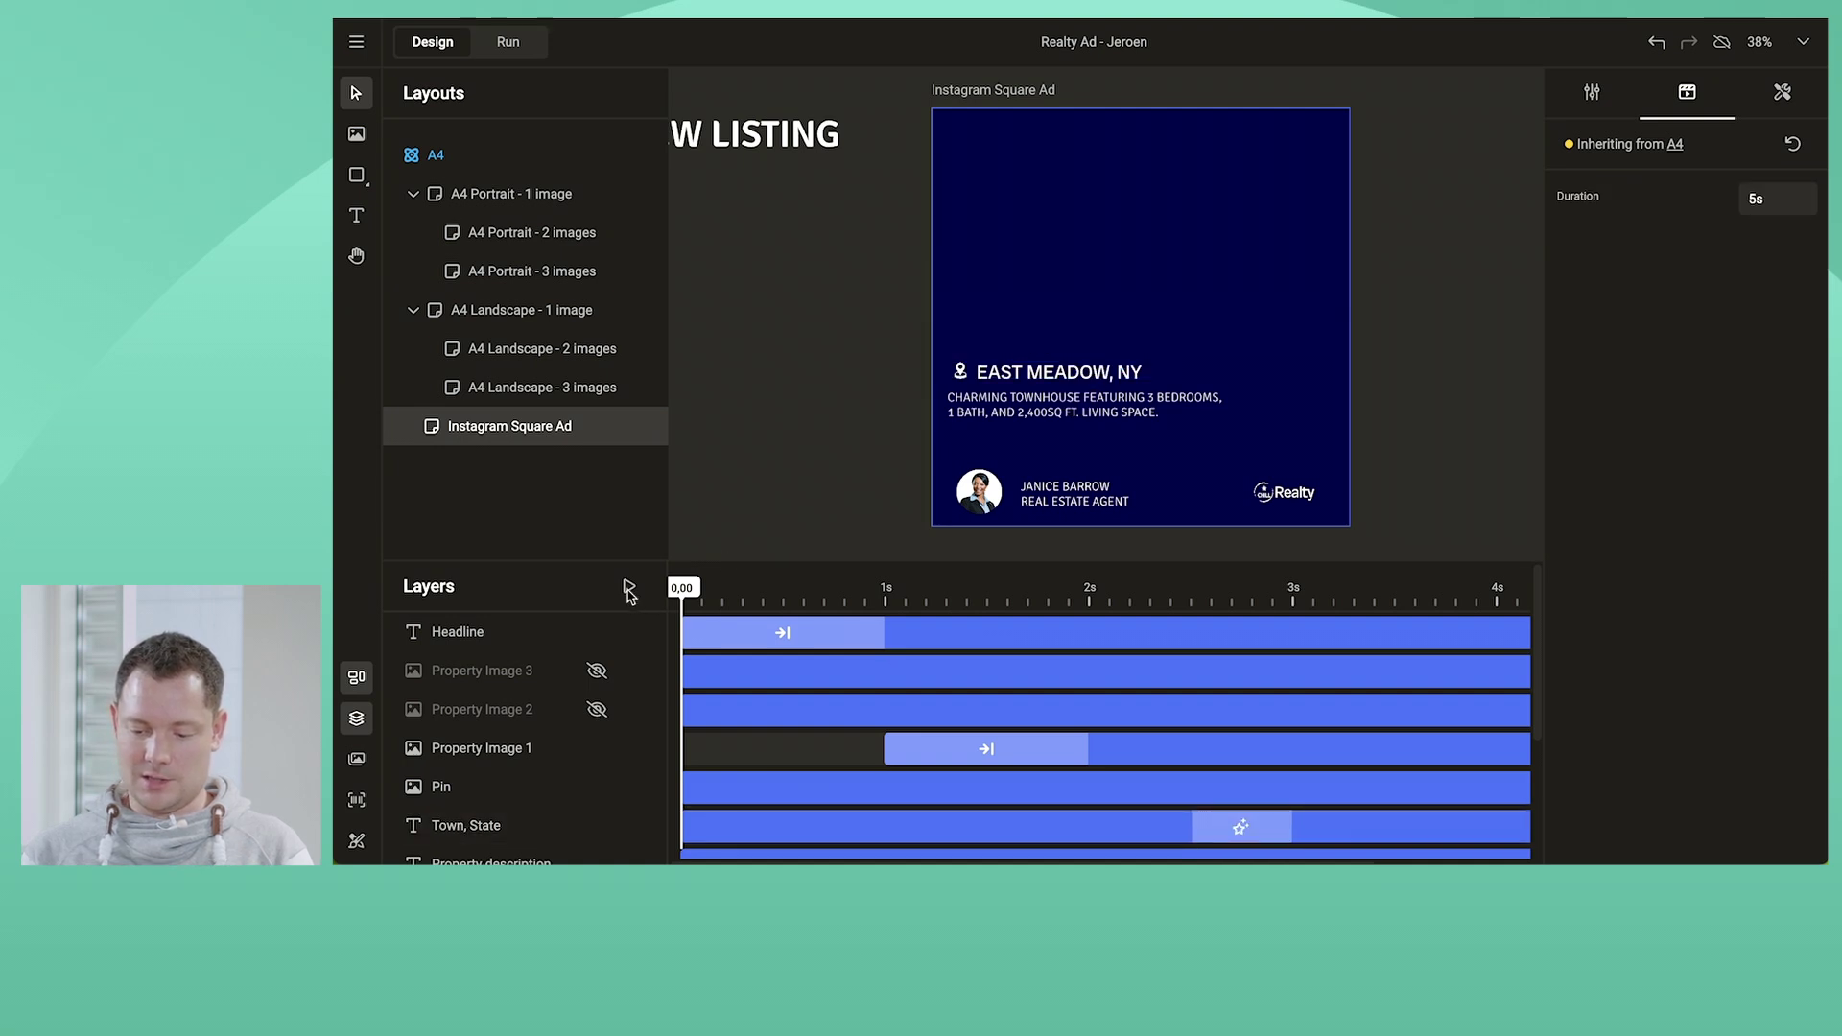
{"action": "left_click", "coordinate": [630, 586]}
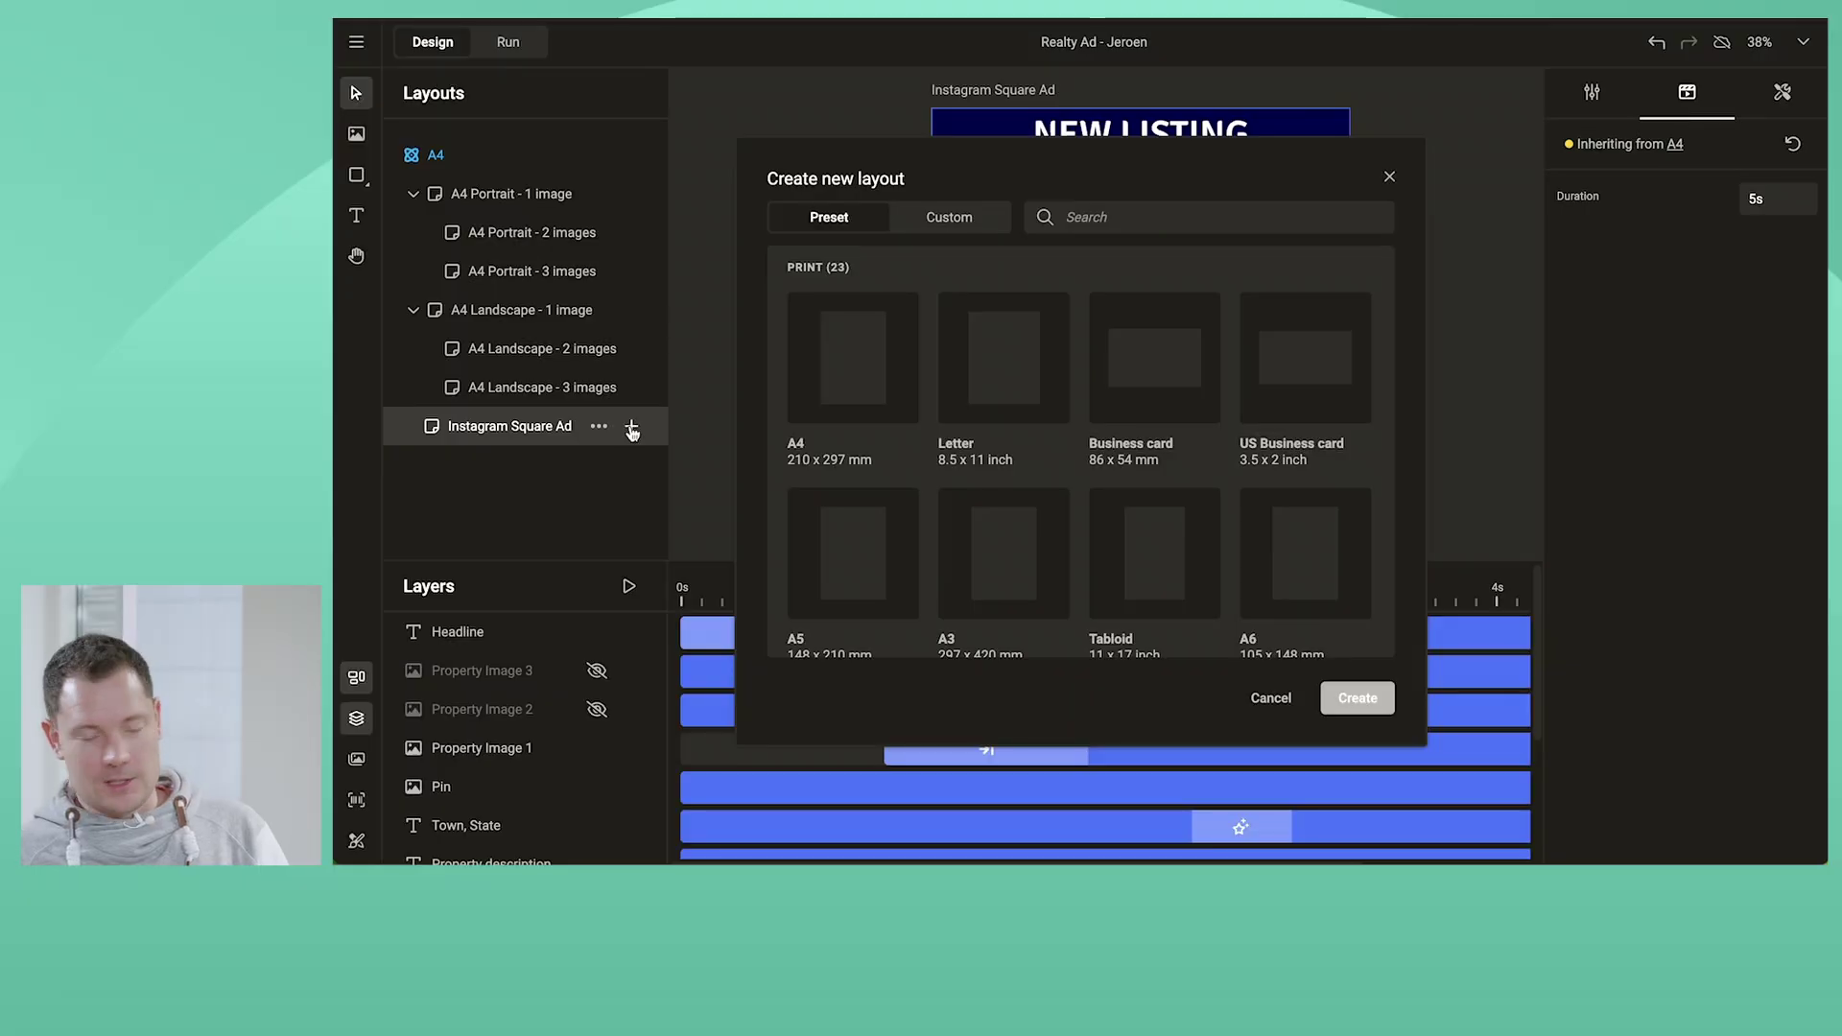
Create Instagram Portrait Ad, Instagram Story Ad, Facebook Square Ad and Facebook Landscape Ad layouts from presets under the Instagram Square Ad layout
{"action": "left_click", "coordinate": [1076, 213]}
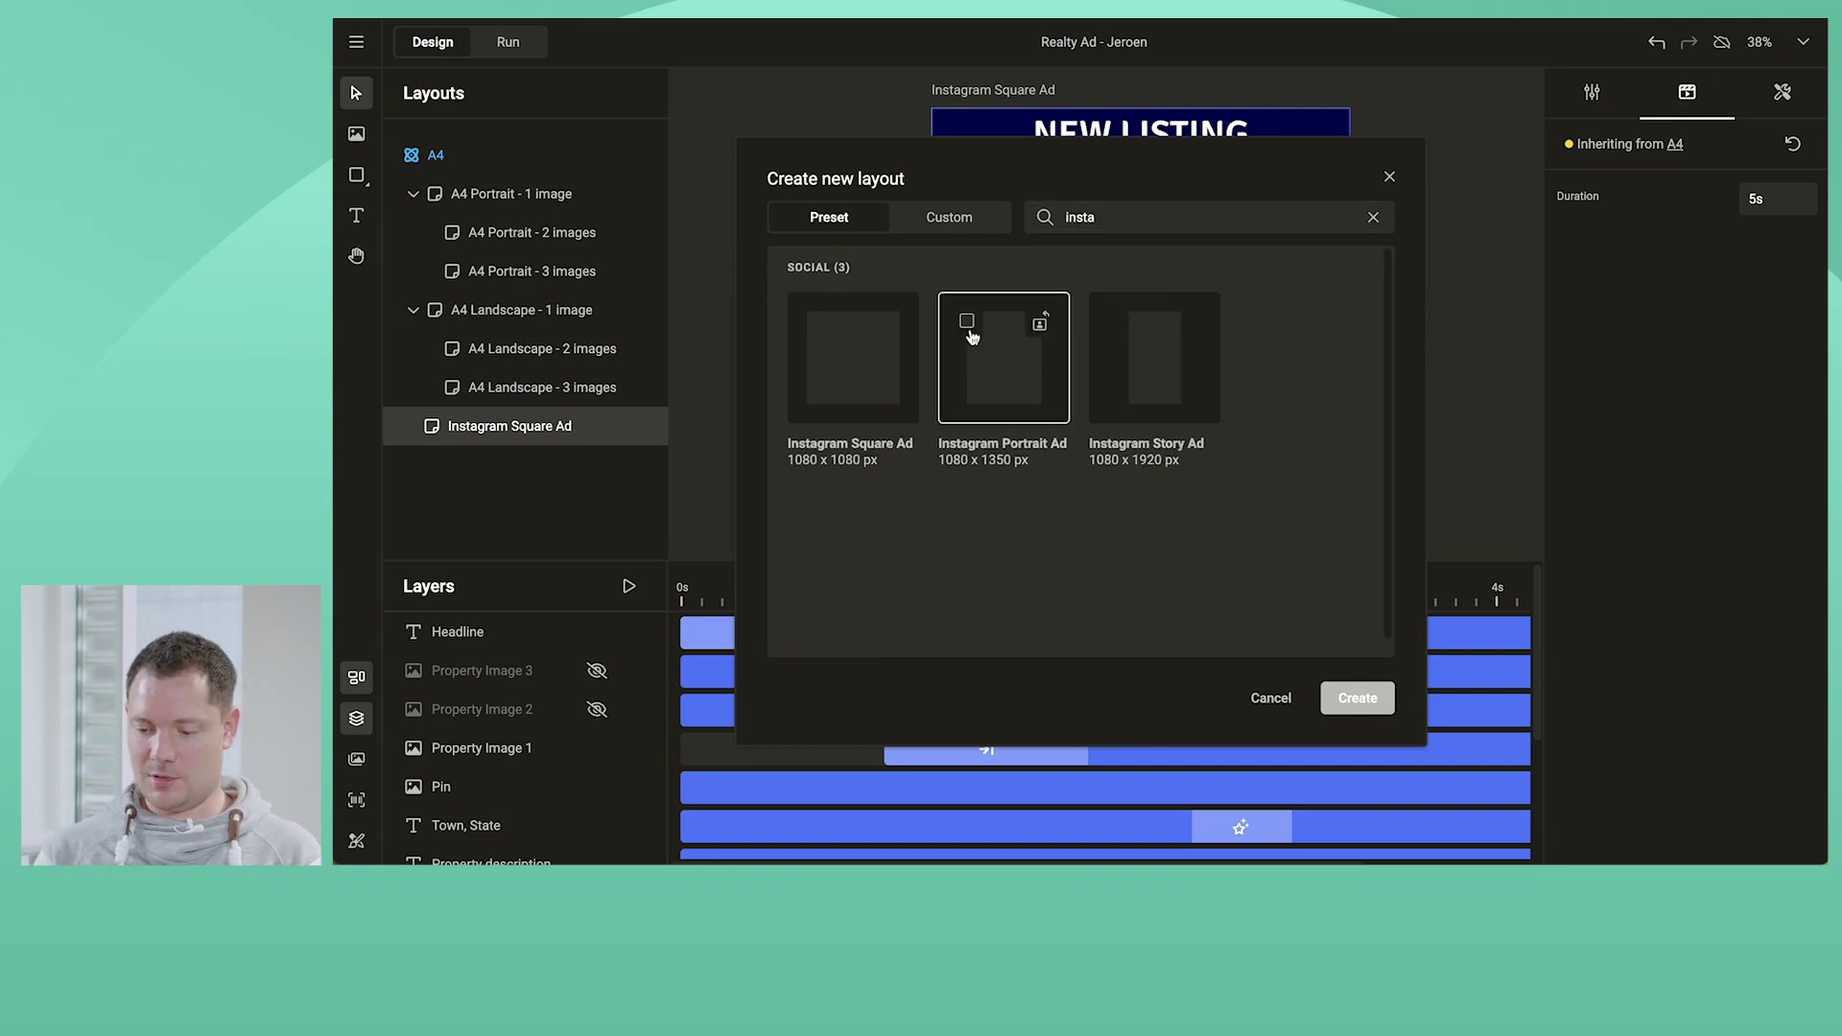
{"action": "left_click", "coordinate": [968, 326]}
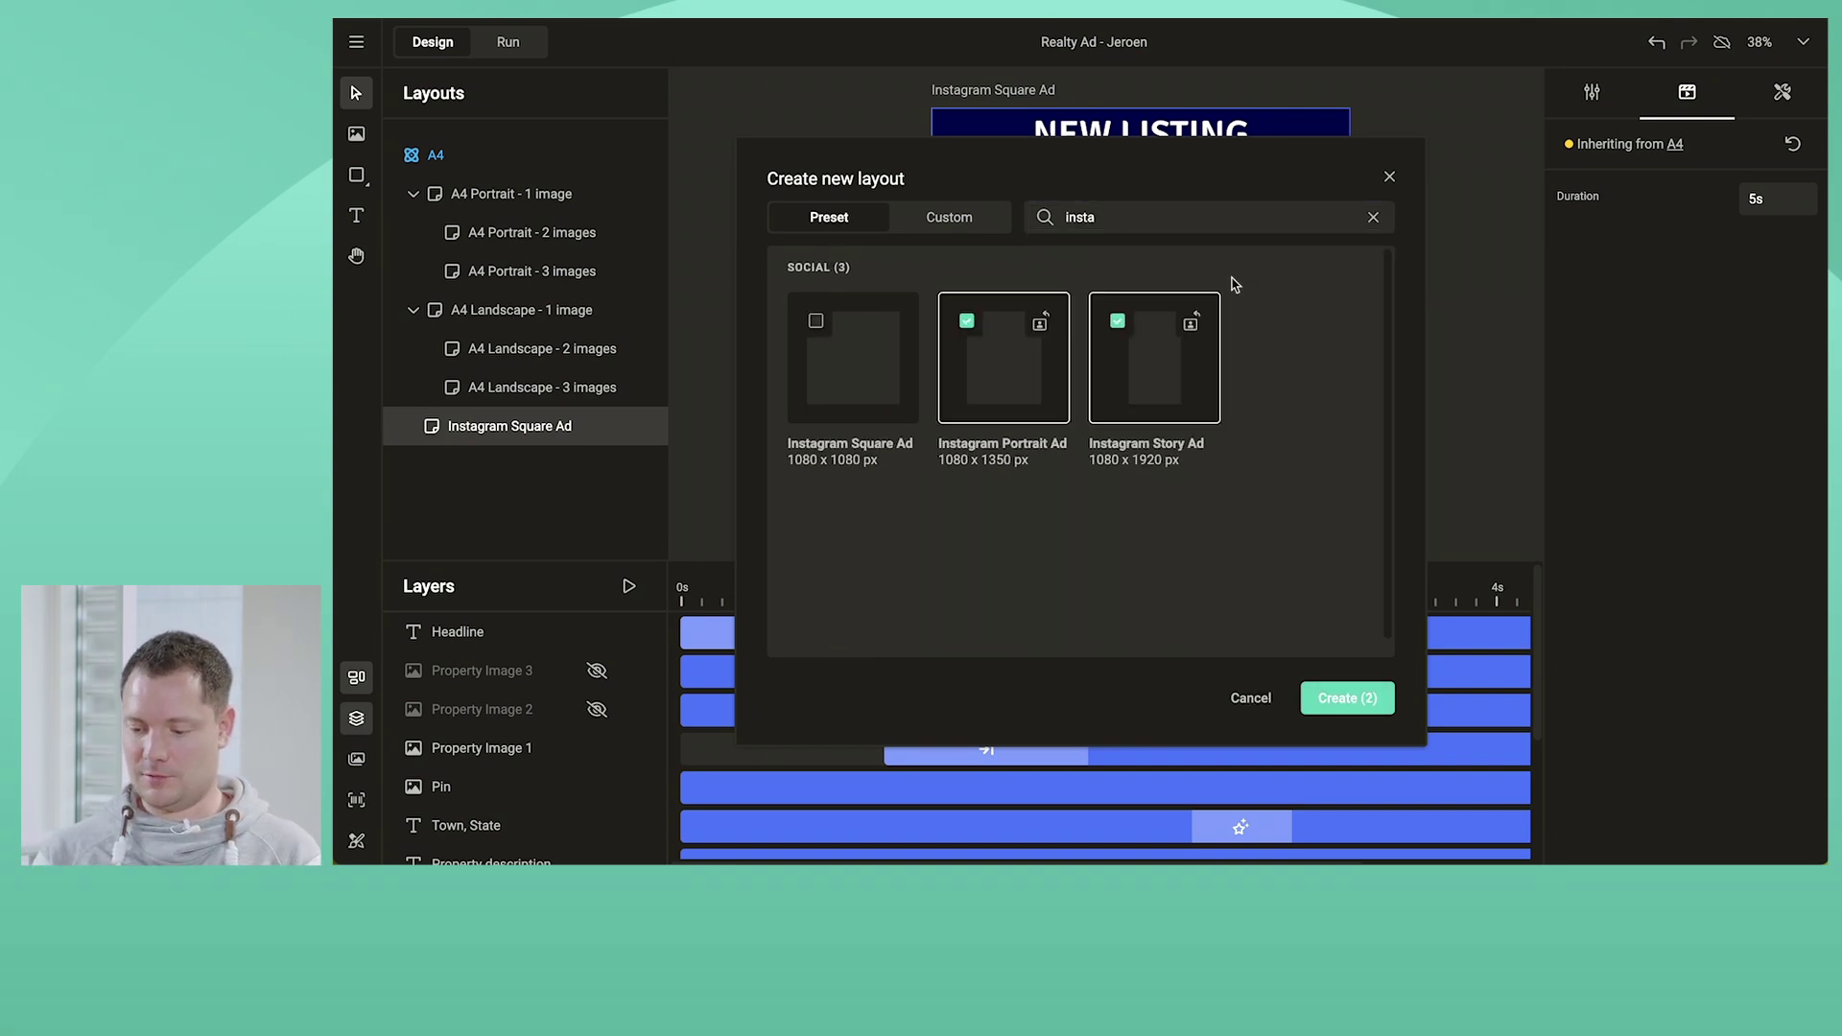
{"action": "left_click", "coordinate": [1074, 227]}
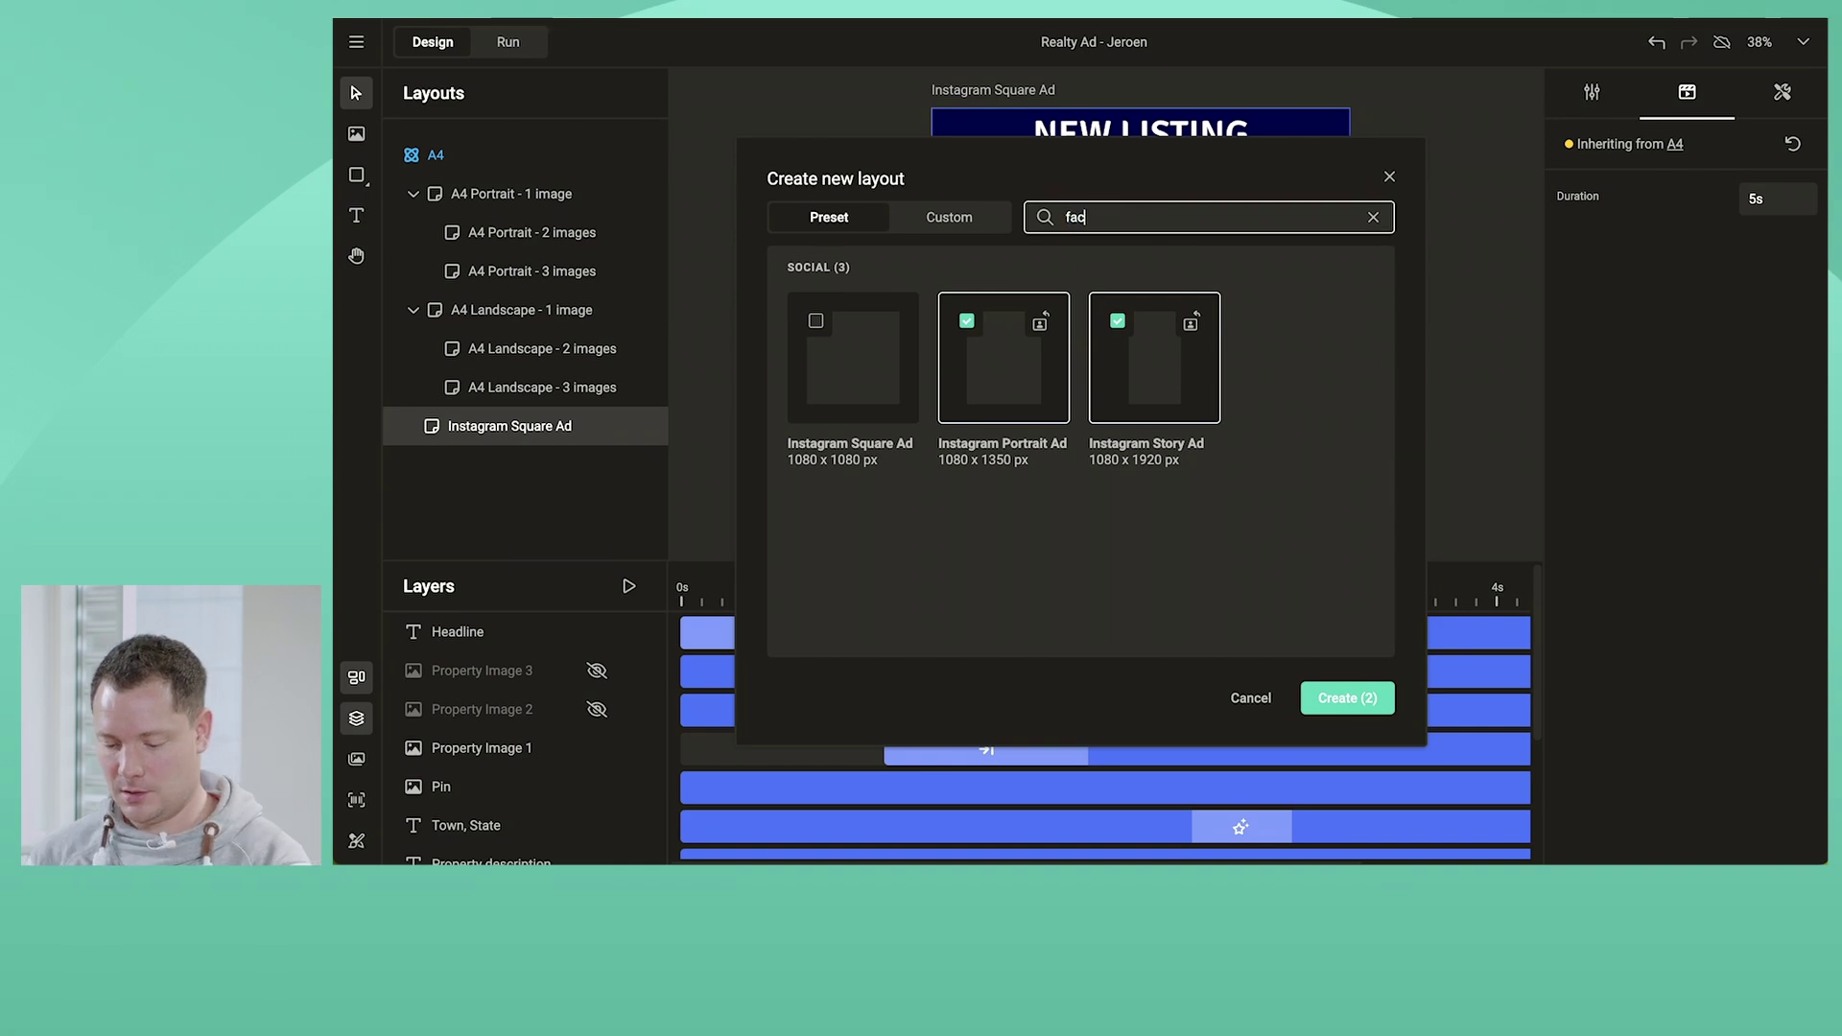
{"action": "left_click", "coordinate": [816, 326]}
{"action": "left_click", "coordinate": [1347, 698]}
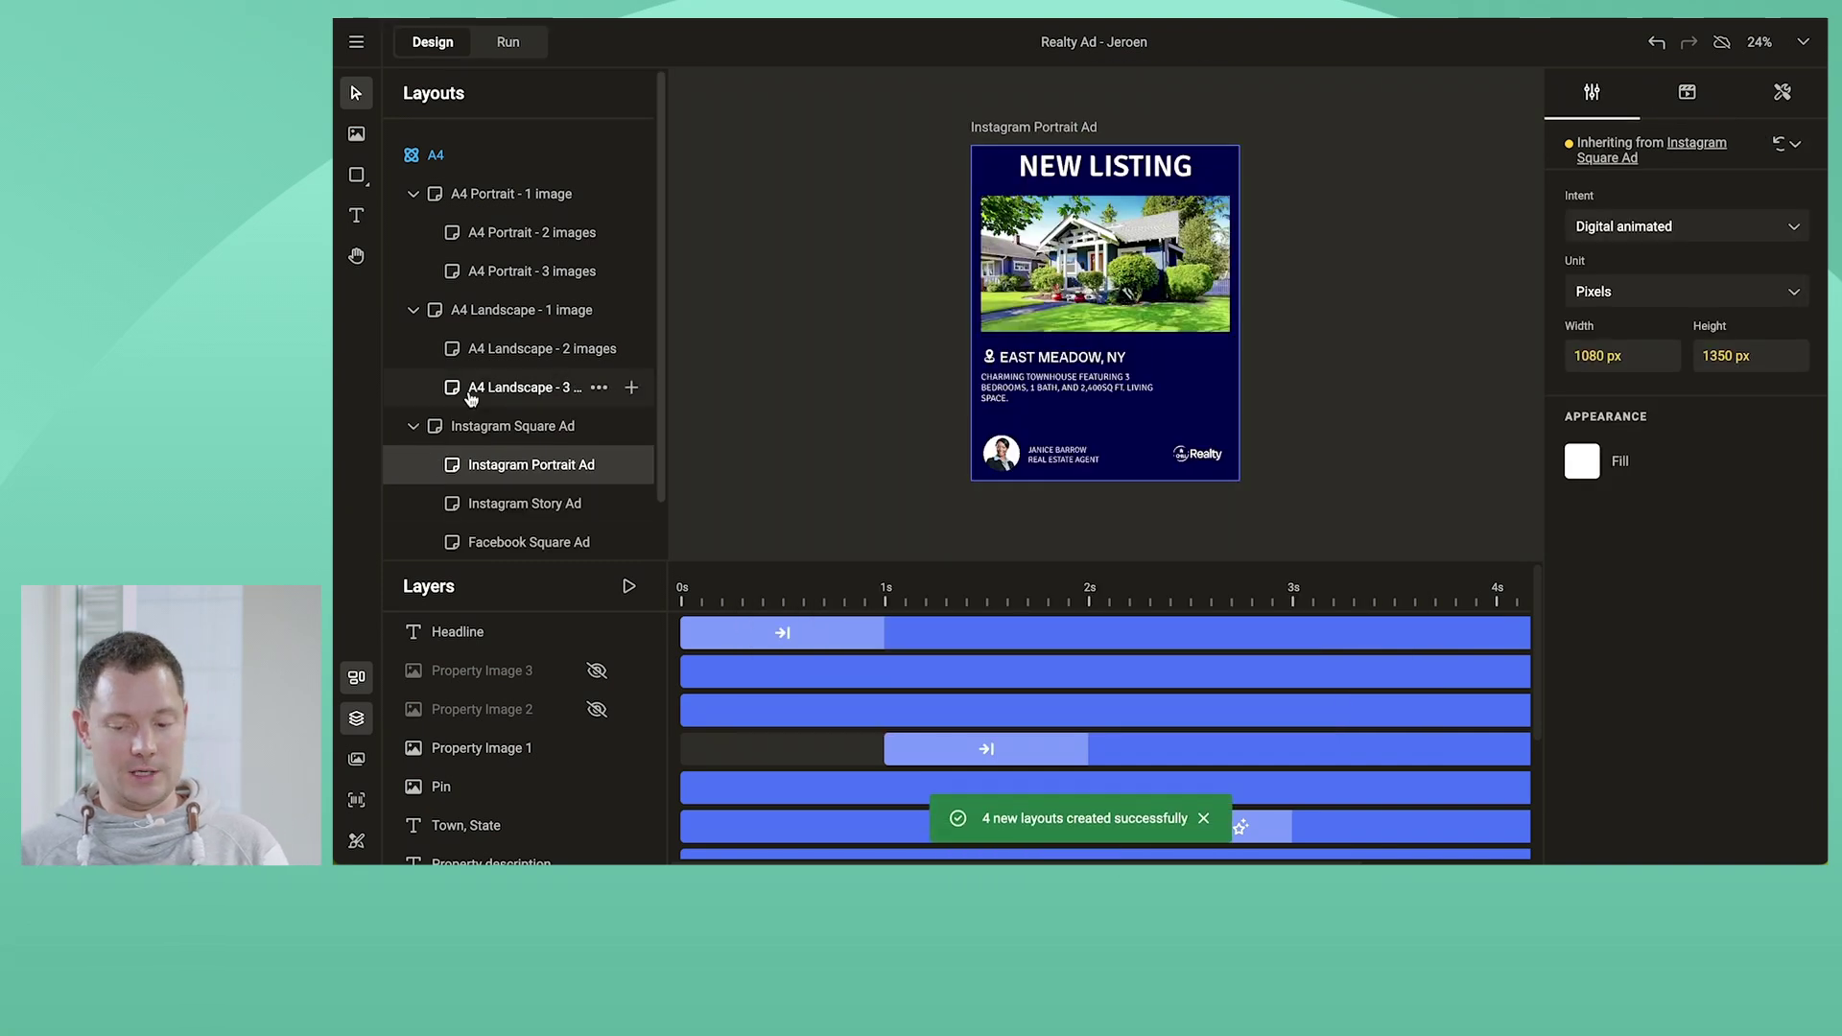
Review the new Instagram Portrait, Instagram Story and Facebook Square layouts, and play the Instagram Story Ad animation
{"action": "scroll", "coordinate": [470, 393], "scroll_direction": "down", "scroll_amount": 1}
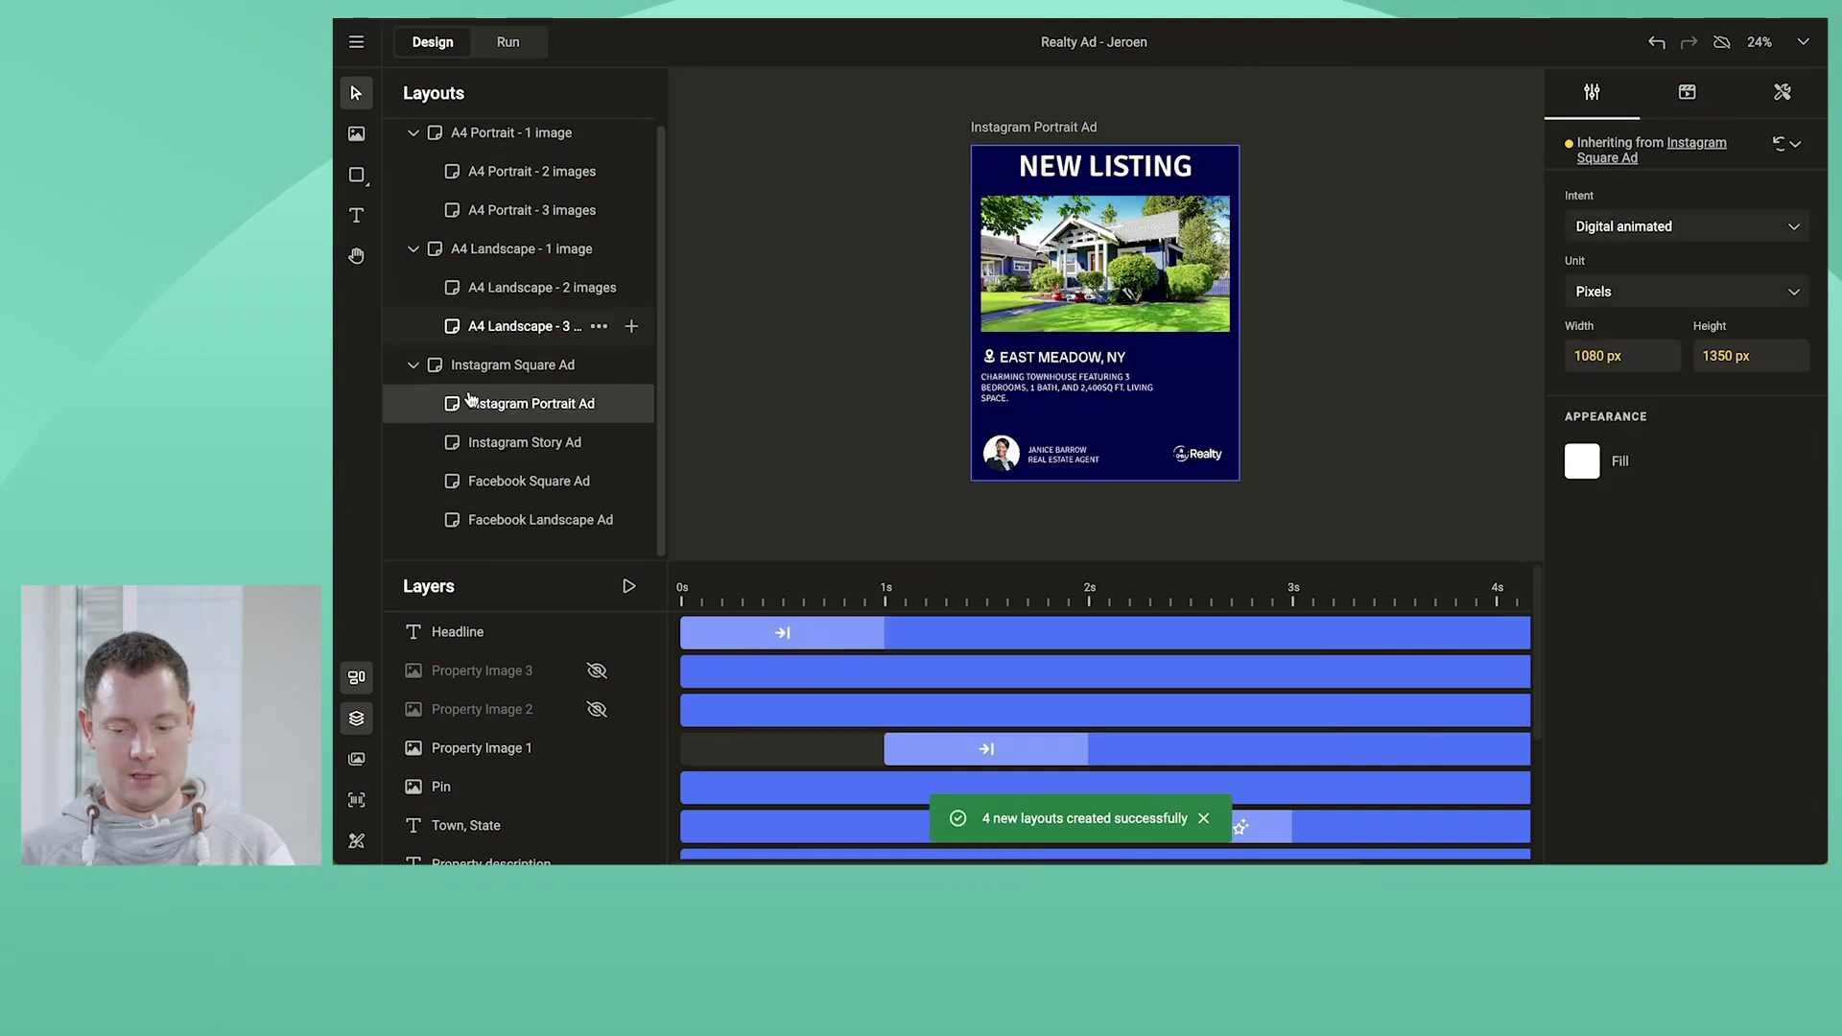
{"action": "left_click", "coordinate": [512, 442]}
{"action": "left_click", "coordinate": [513, 491]}
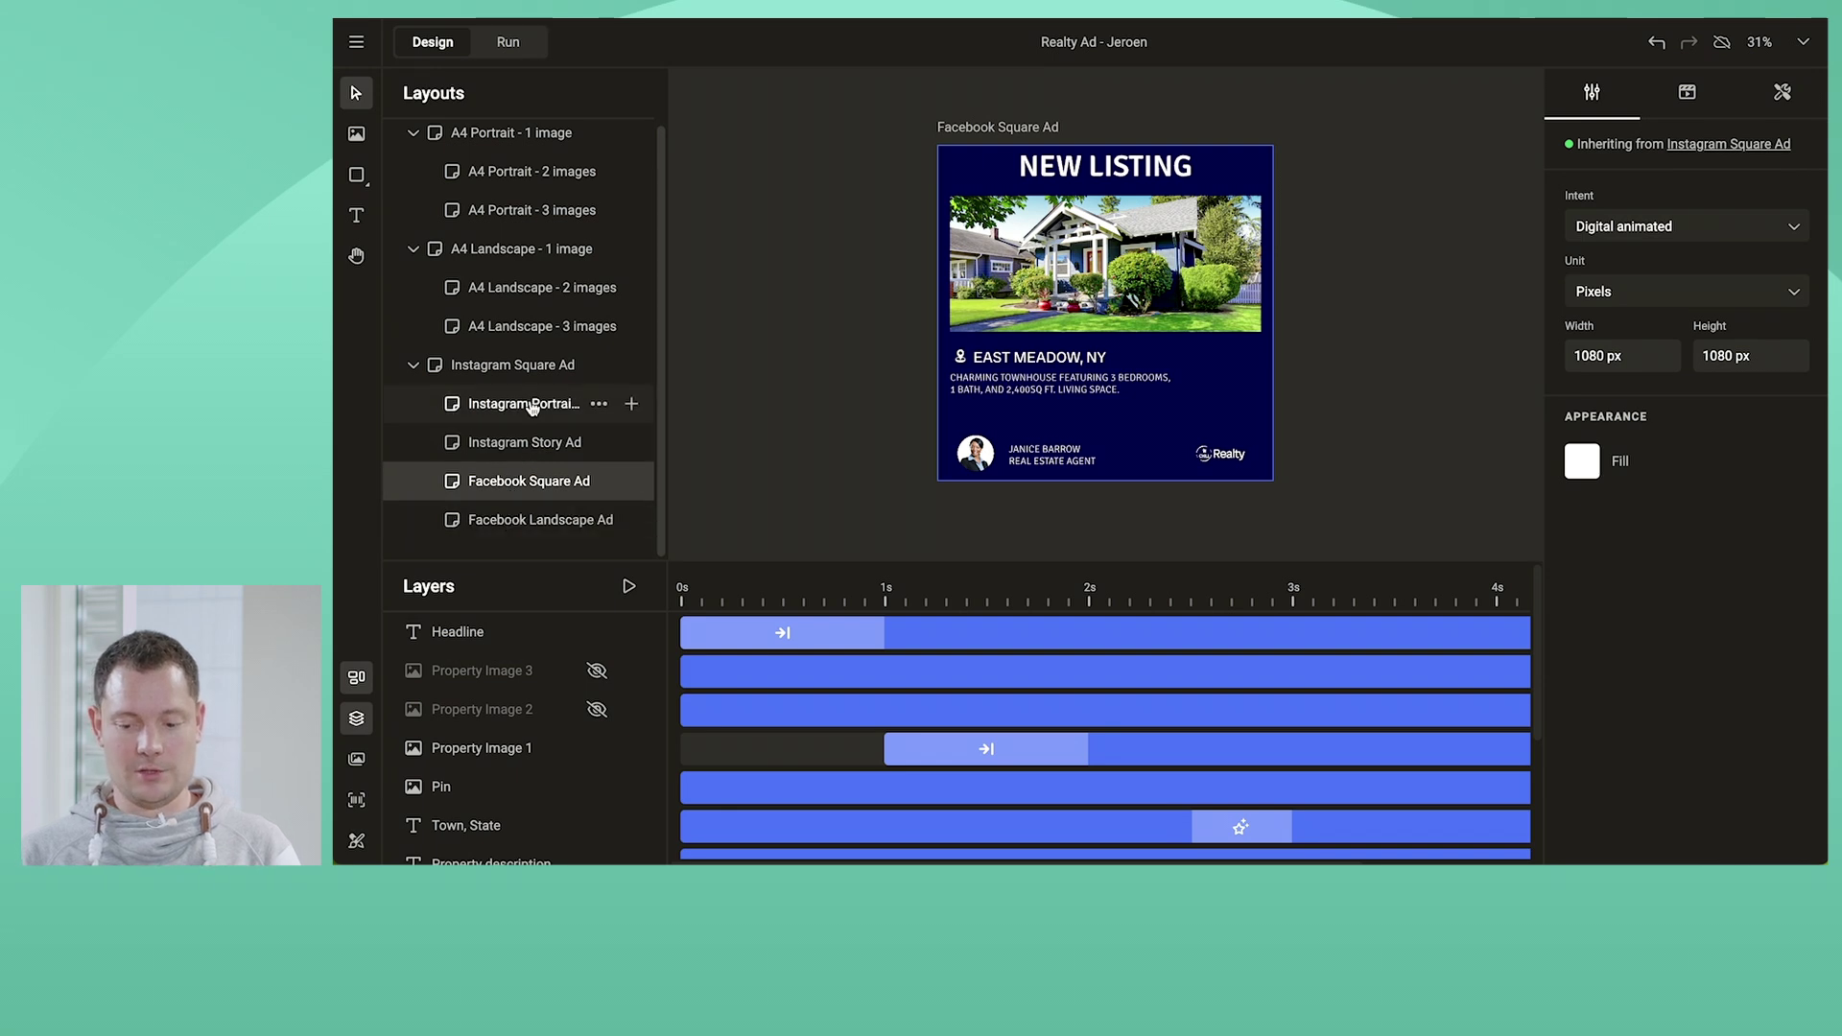
{"action": "left_click", "coordinate": [533, 407]}
{"action": "left_click", "coordinate": [530, 441]}
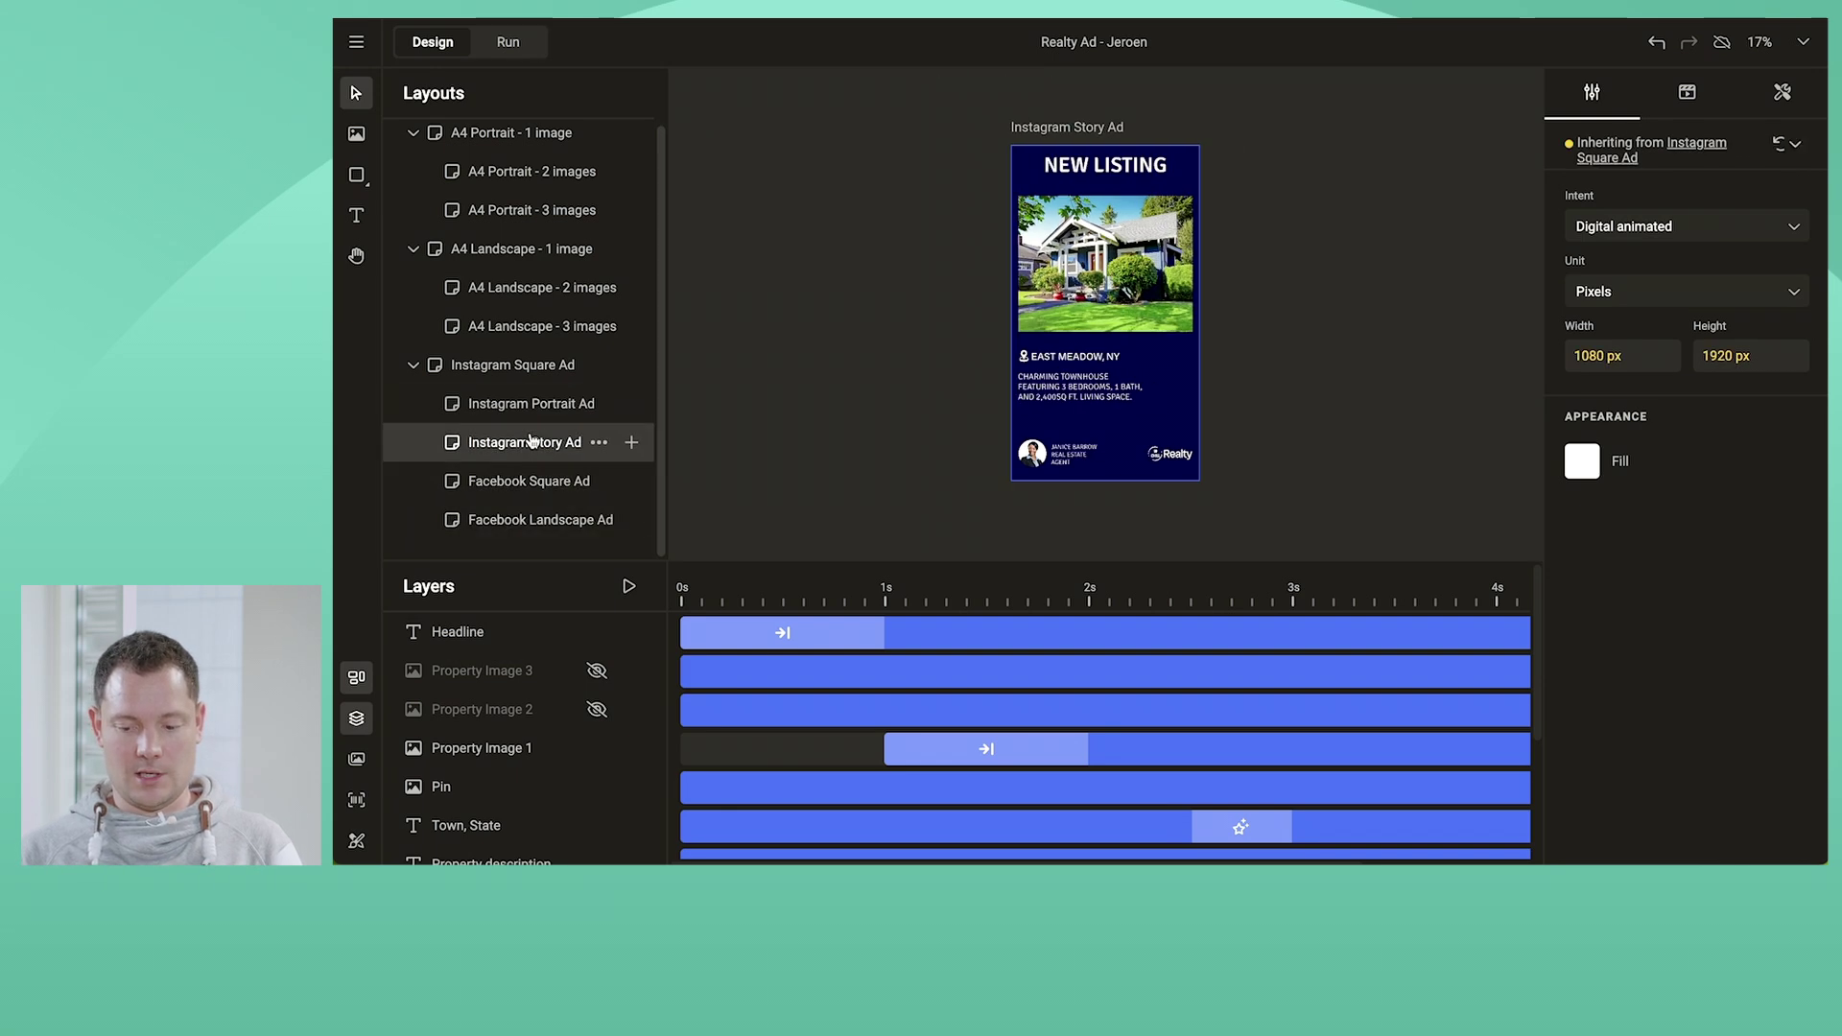
{"action": "left_click", "coordinate": [628, 587]}
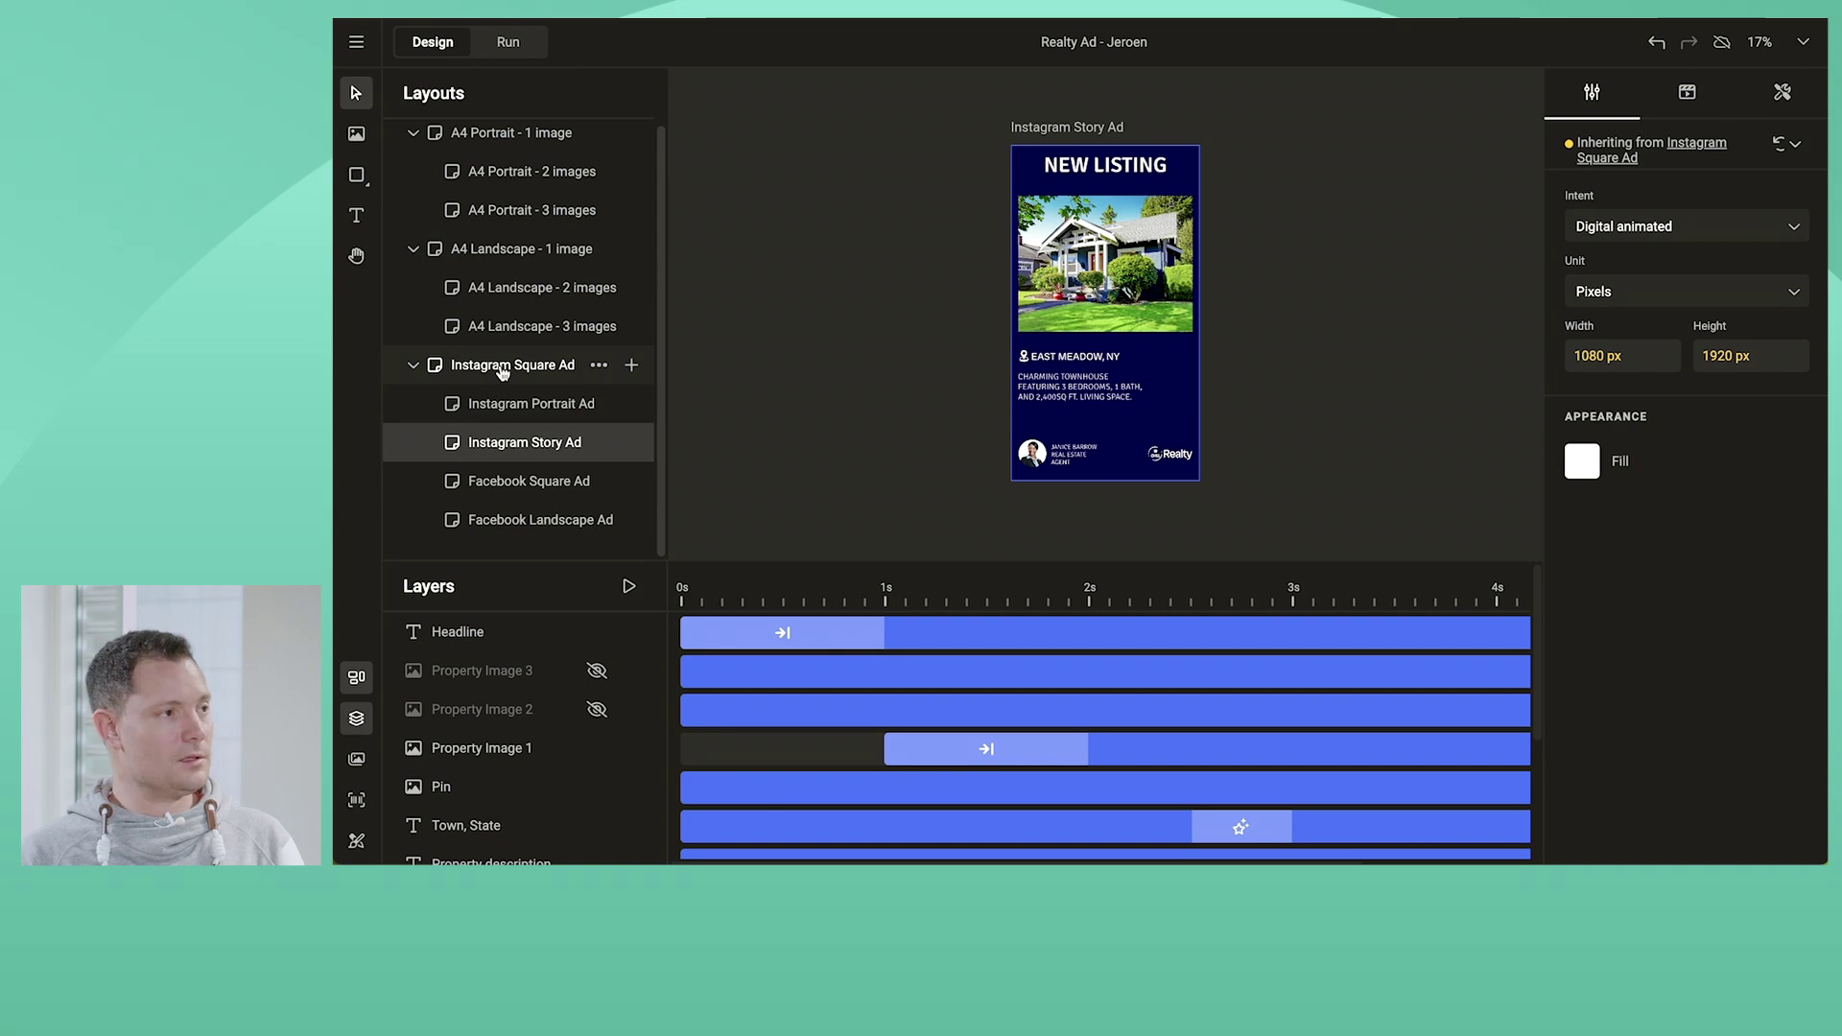
In the Facebook Landscape Ad layout, narrow Property Image 1 from its right side to about 546 px wide
{"action": "left_click", "coordinate": [518, 526]}
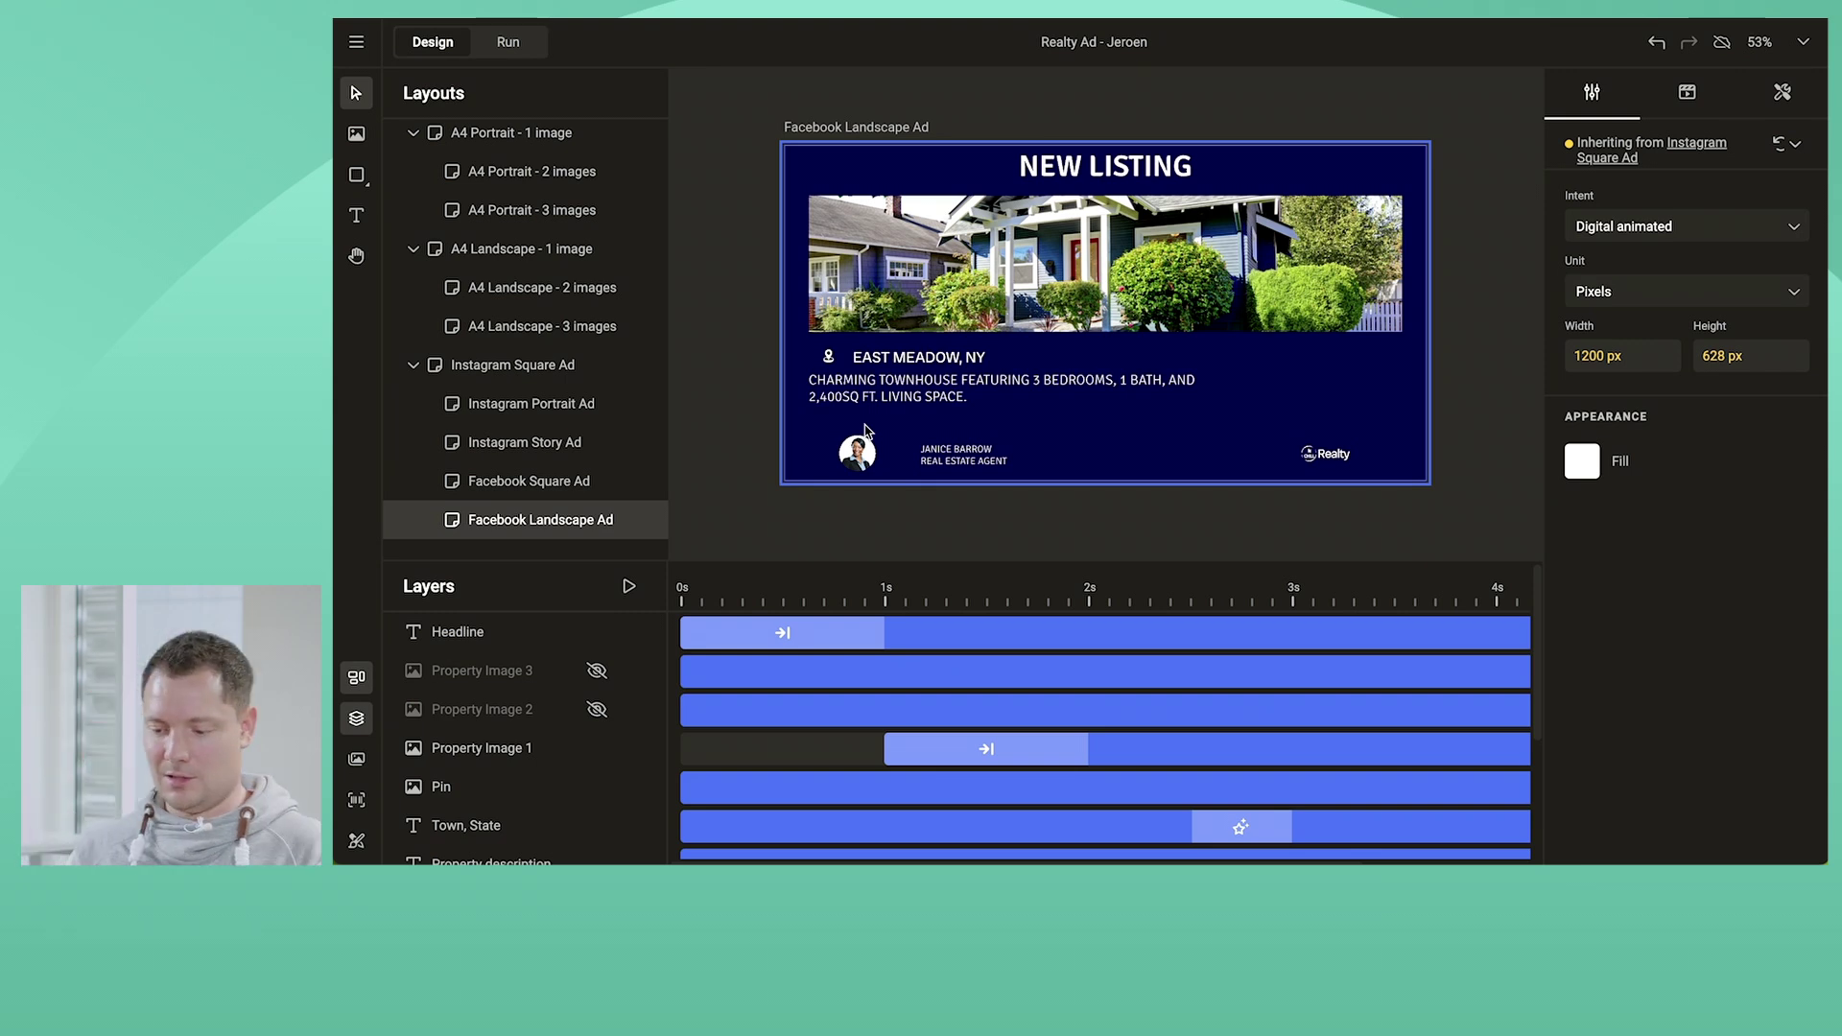
{"action": "left_click", "coordinate": [1240, 245]}
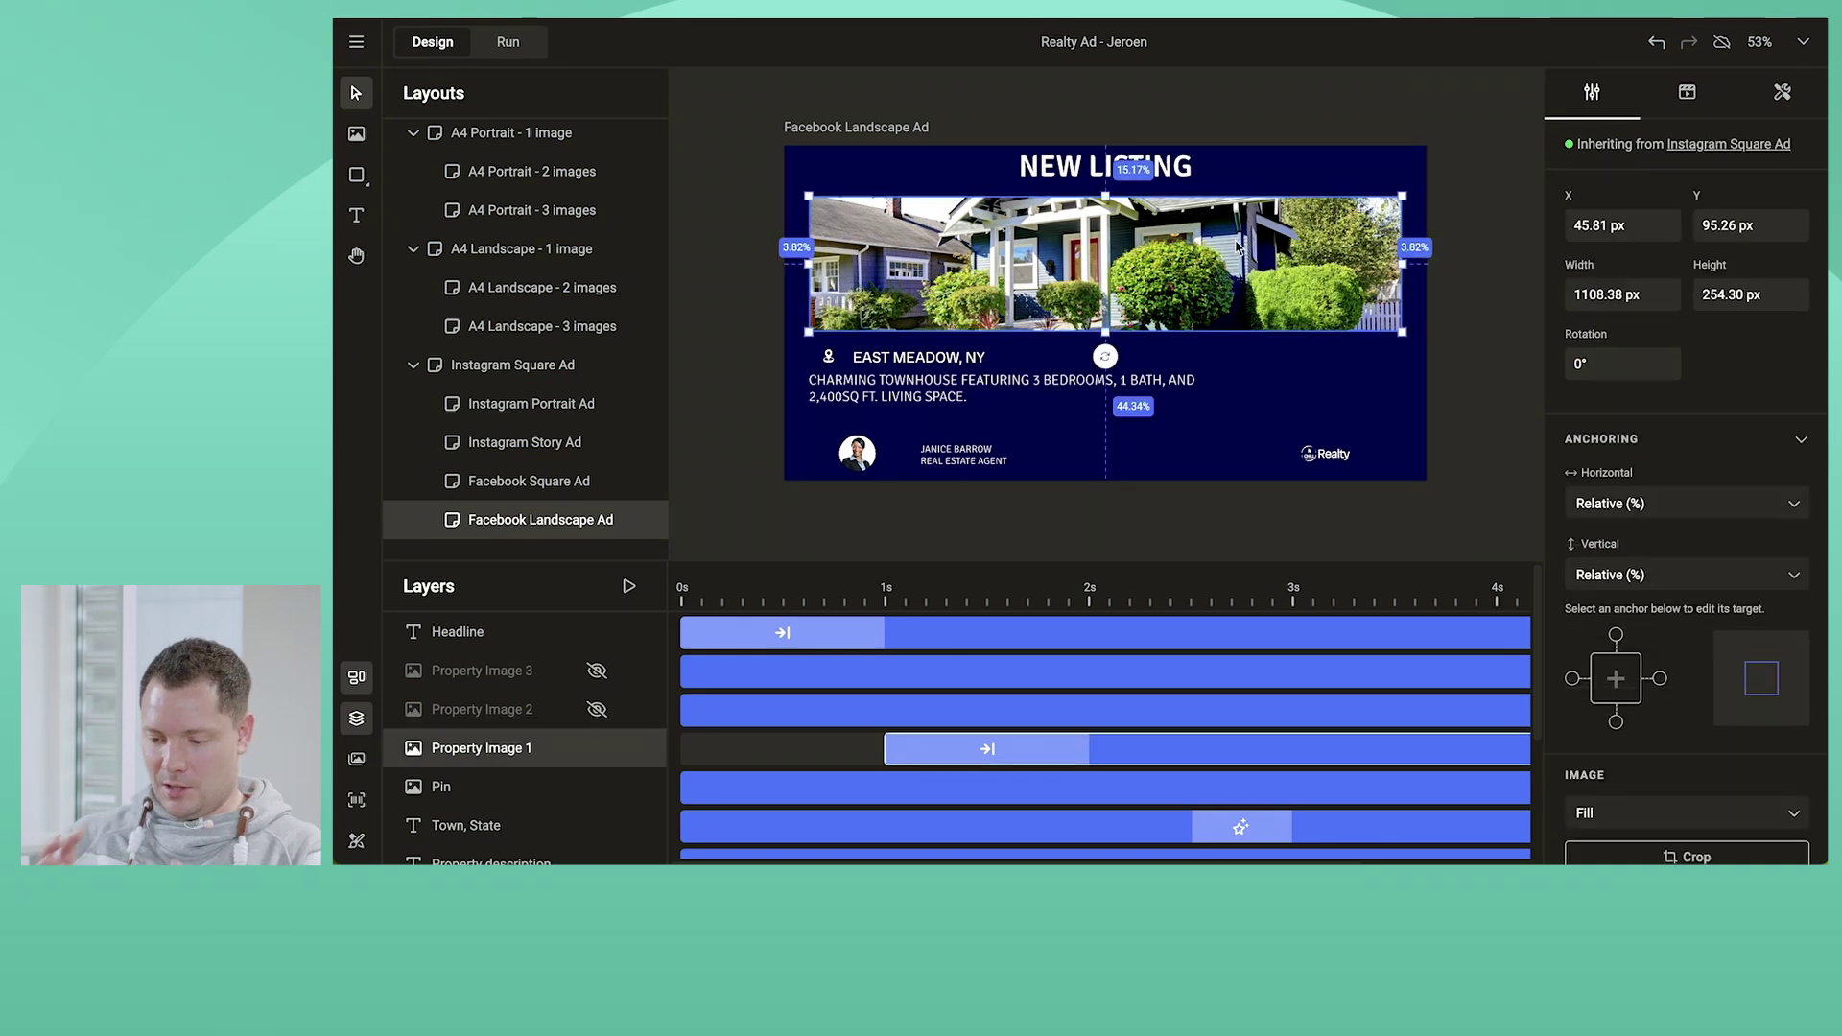
{"action": "left_click_drag", "start_coordinate": [1399, 263], "coordinate": [1101, 263]}
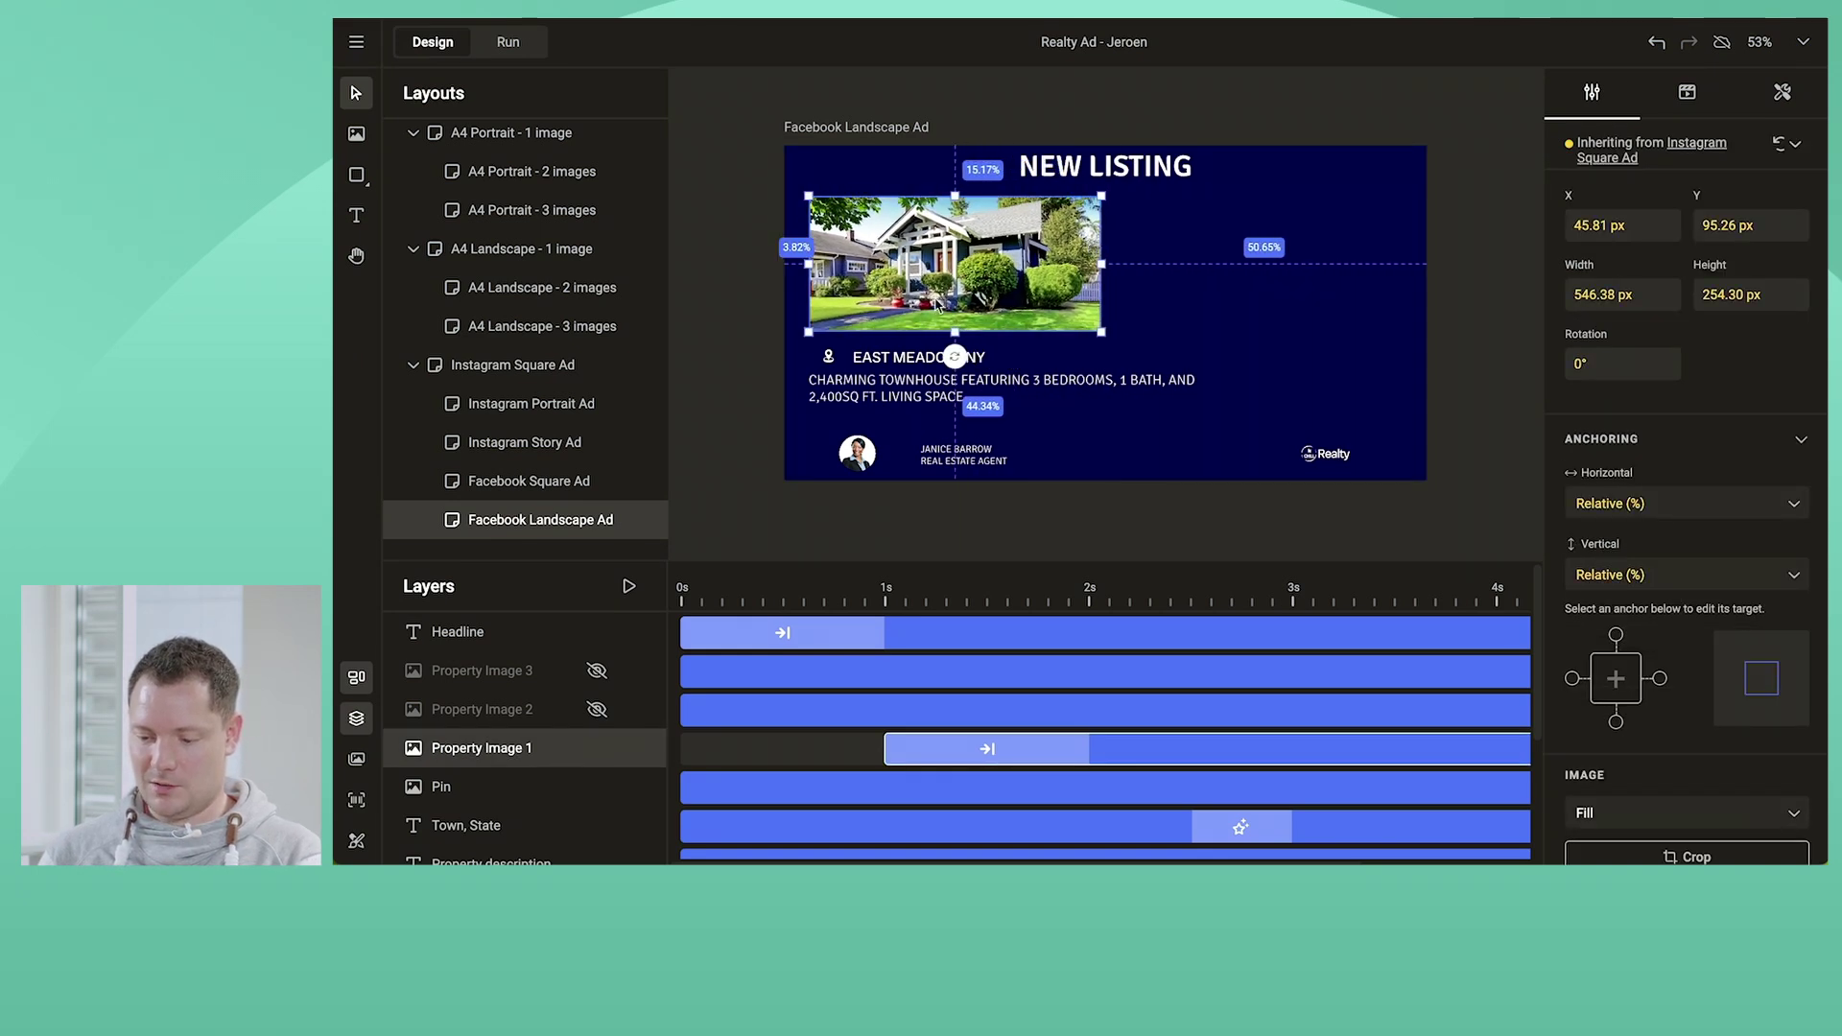
Move the Pin with its attached Town, State text to the right of the property image, at about X 633 px, Y 121 px
{"action": "left_click", "coordinate": [833, 357]}
{"action": "left_click_drag", "start_coordinate": [833, 358], "coordinate": [1157, 226]}
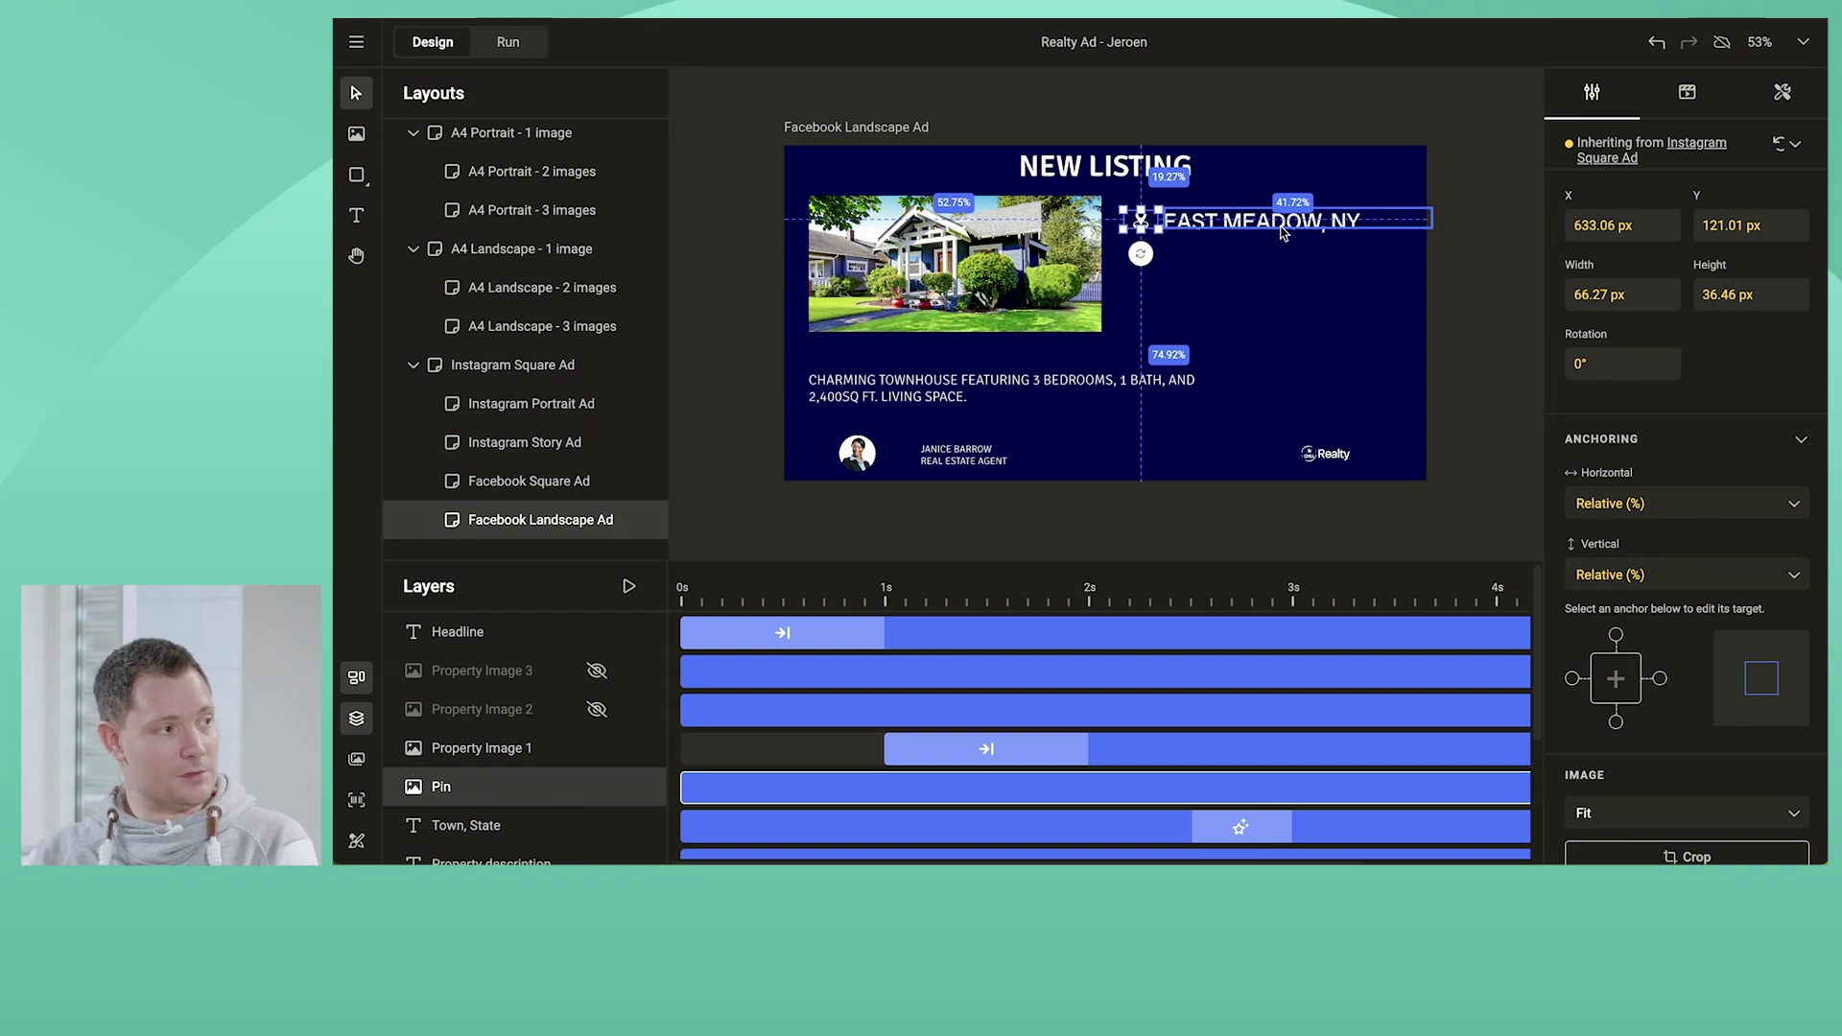
{"action": "left_click", "coordinate": [1265, 226]}
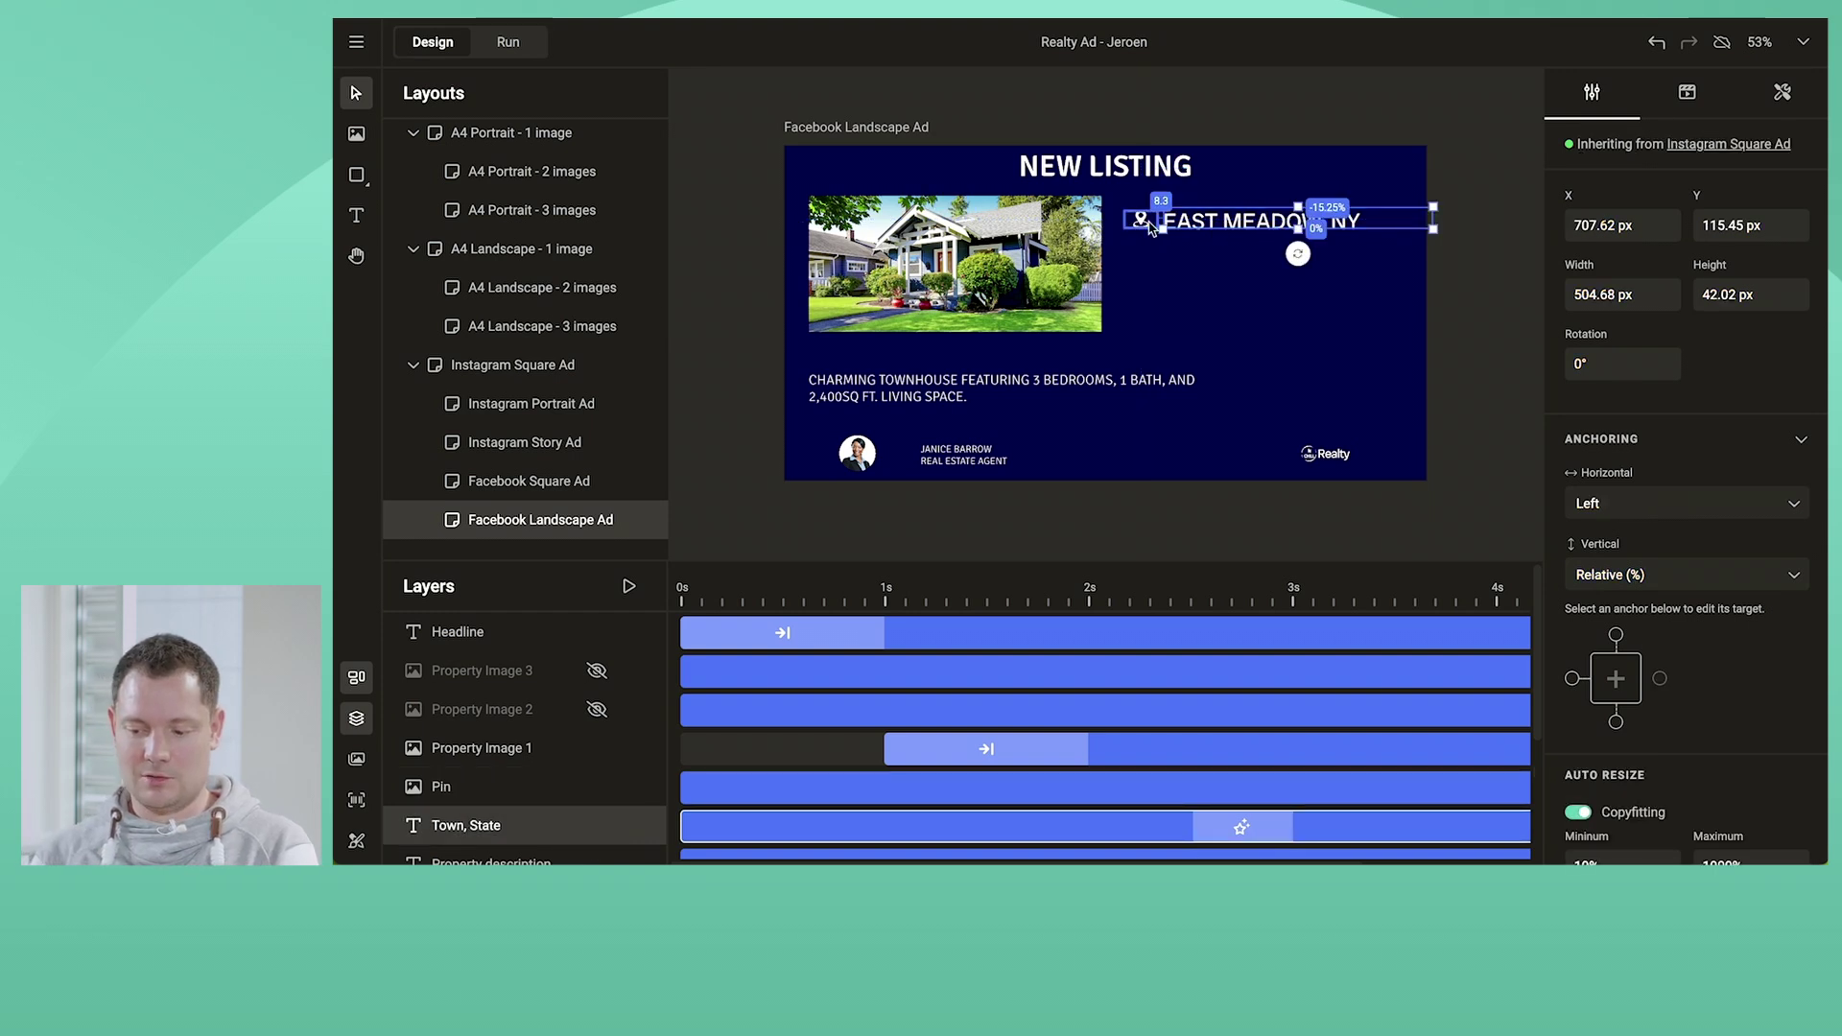
Move the property description below the town text and narrow its frame so its left edge lines up with the pin
{"action": "left_click_drag", "start_coordinate": [888, 394], "coordinate": [1069, 287]}
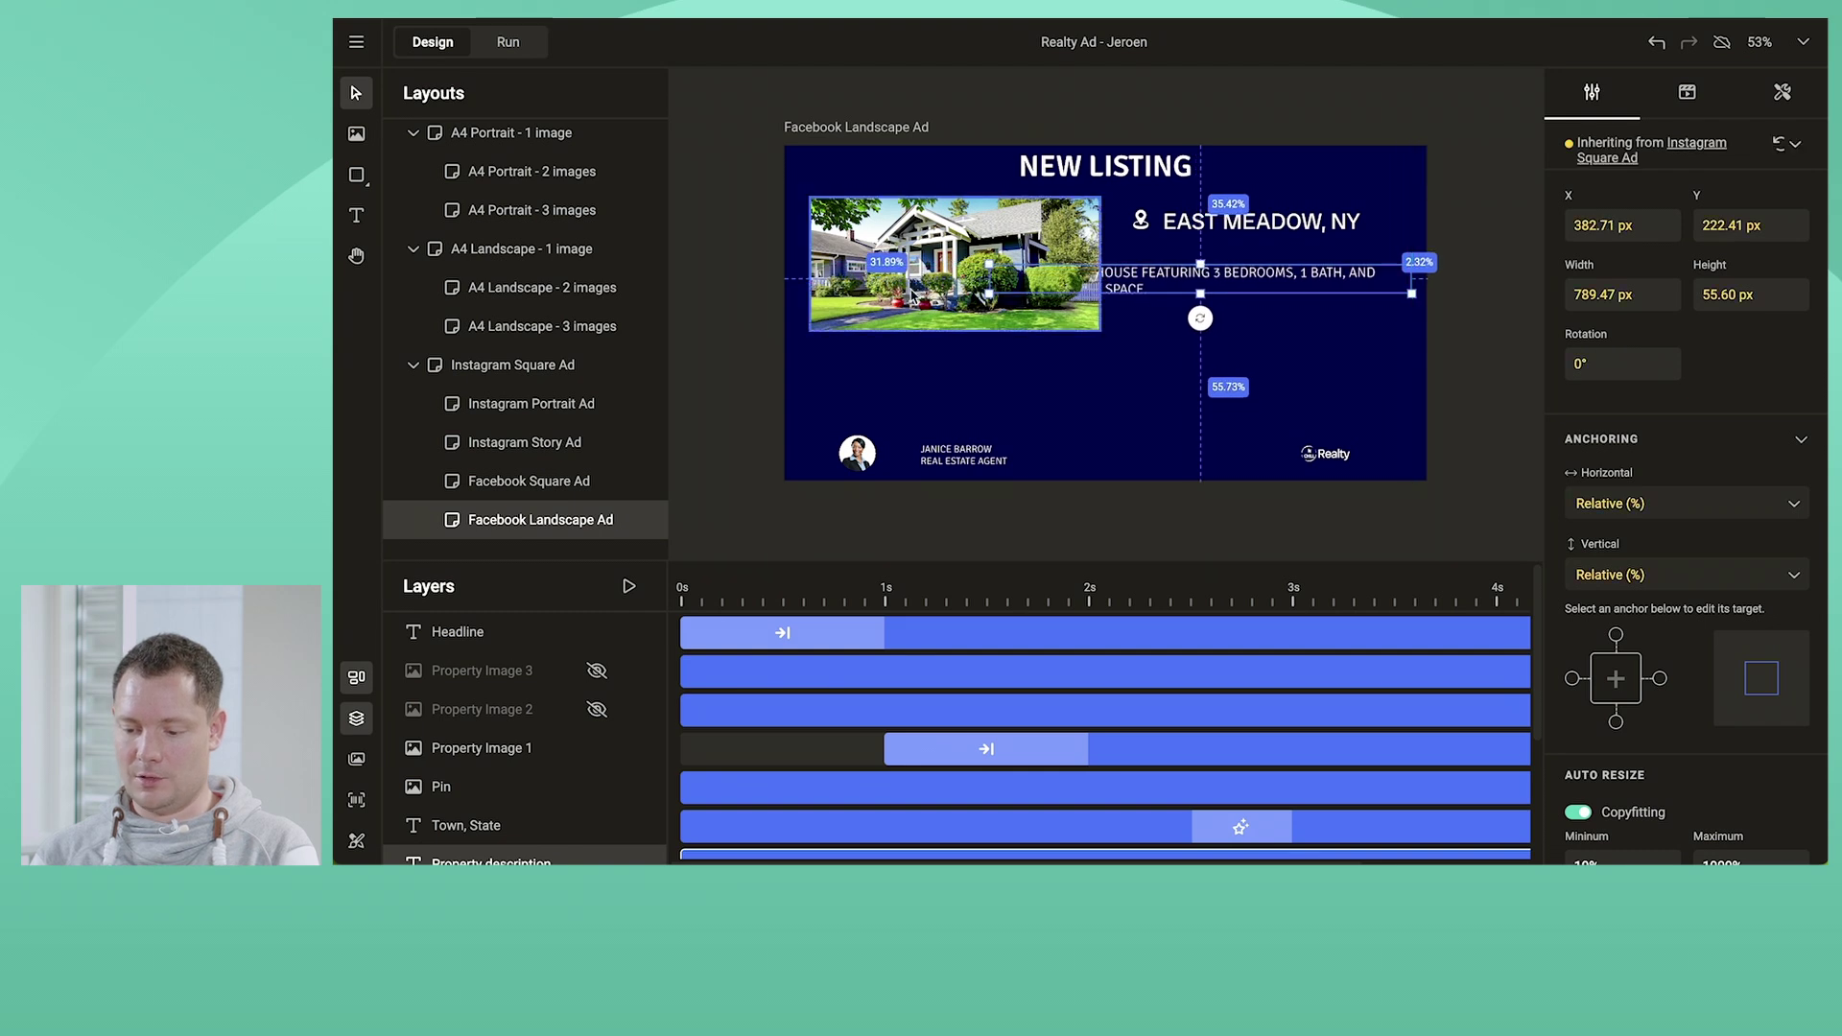
{"action": "left_click", "coordinate": [986, 295]}
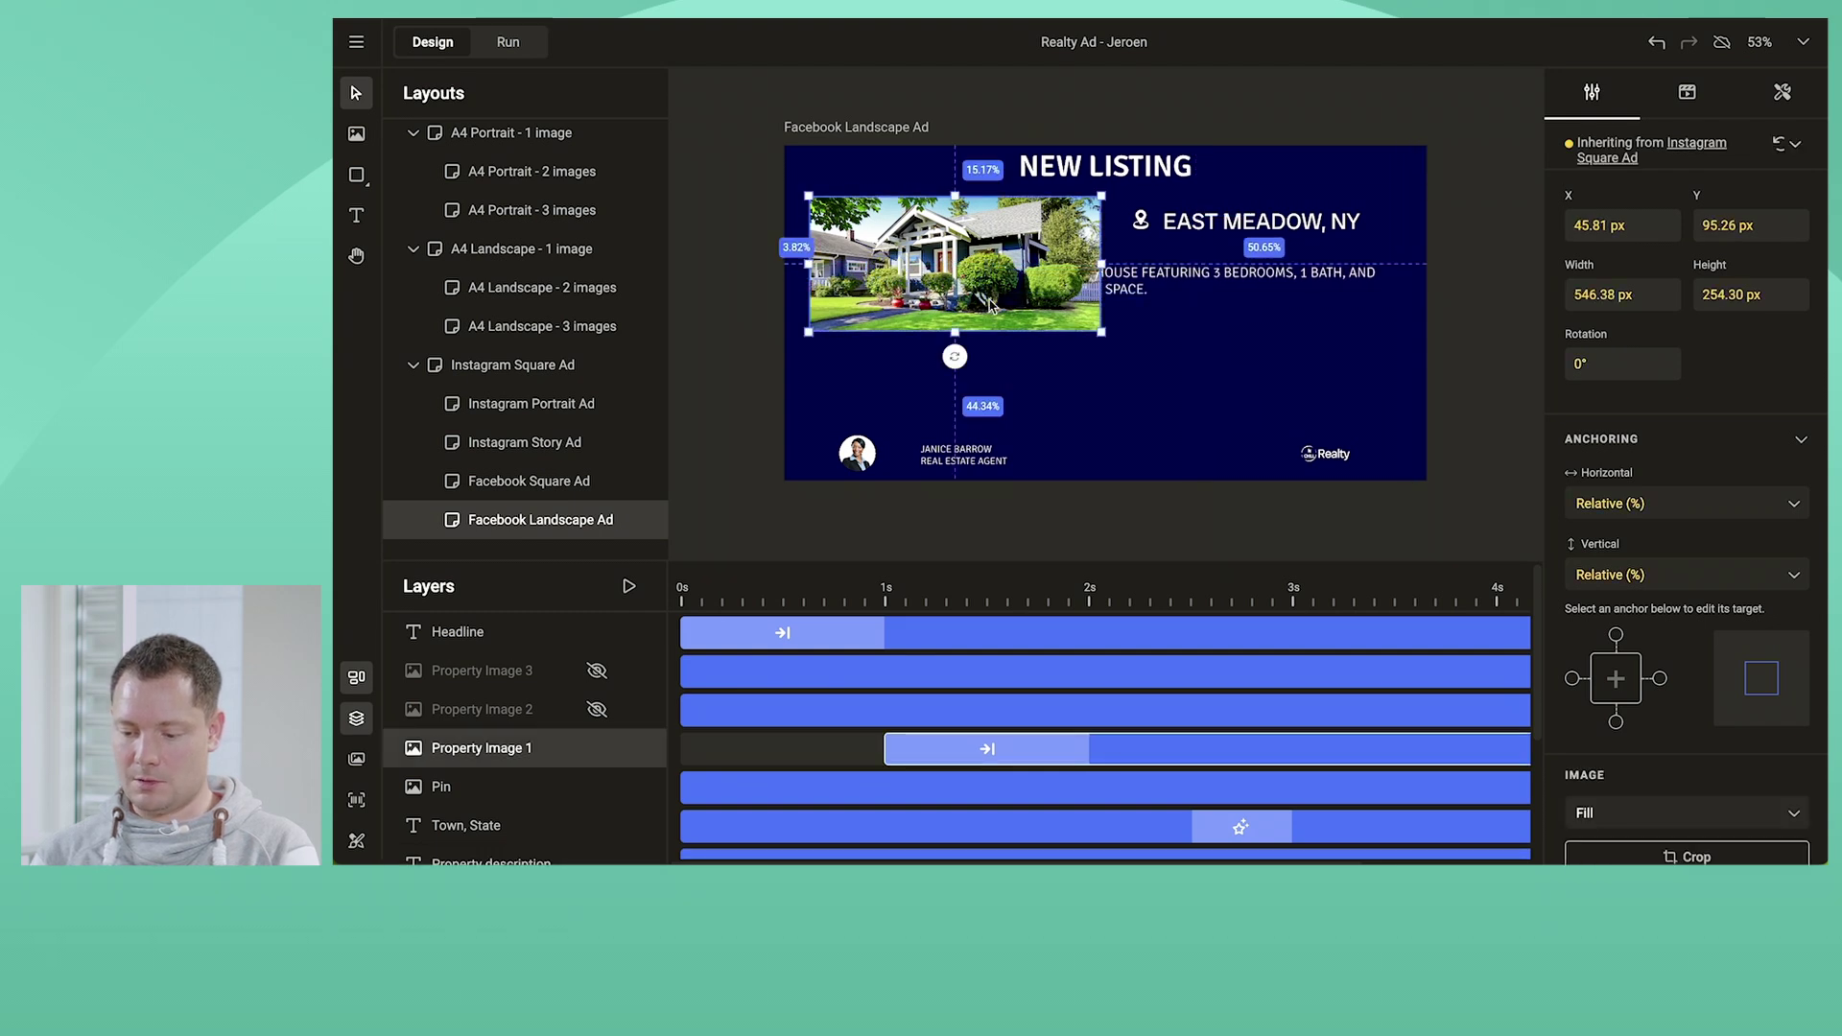
{"action": "left_click", "coordinate": [1209, 290]}
{"action": "left_click_drag", "start_coordinate": [989, 294], "coordinate": [1140, 301]}
Place the agent photo below the description at about X 633 px, Y 355 px with a compact frame, and enlarge the Realty logo
{"action": "left_click_drag", "start_coordinate": [907, 439], "coordinate": [1191, 362]}
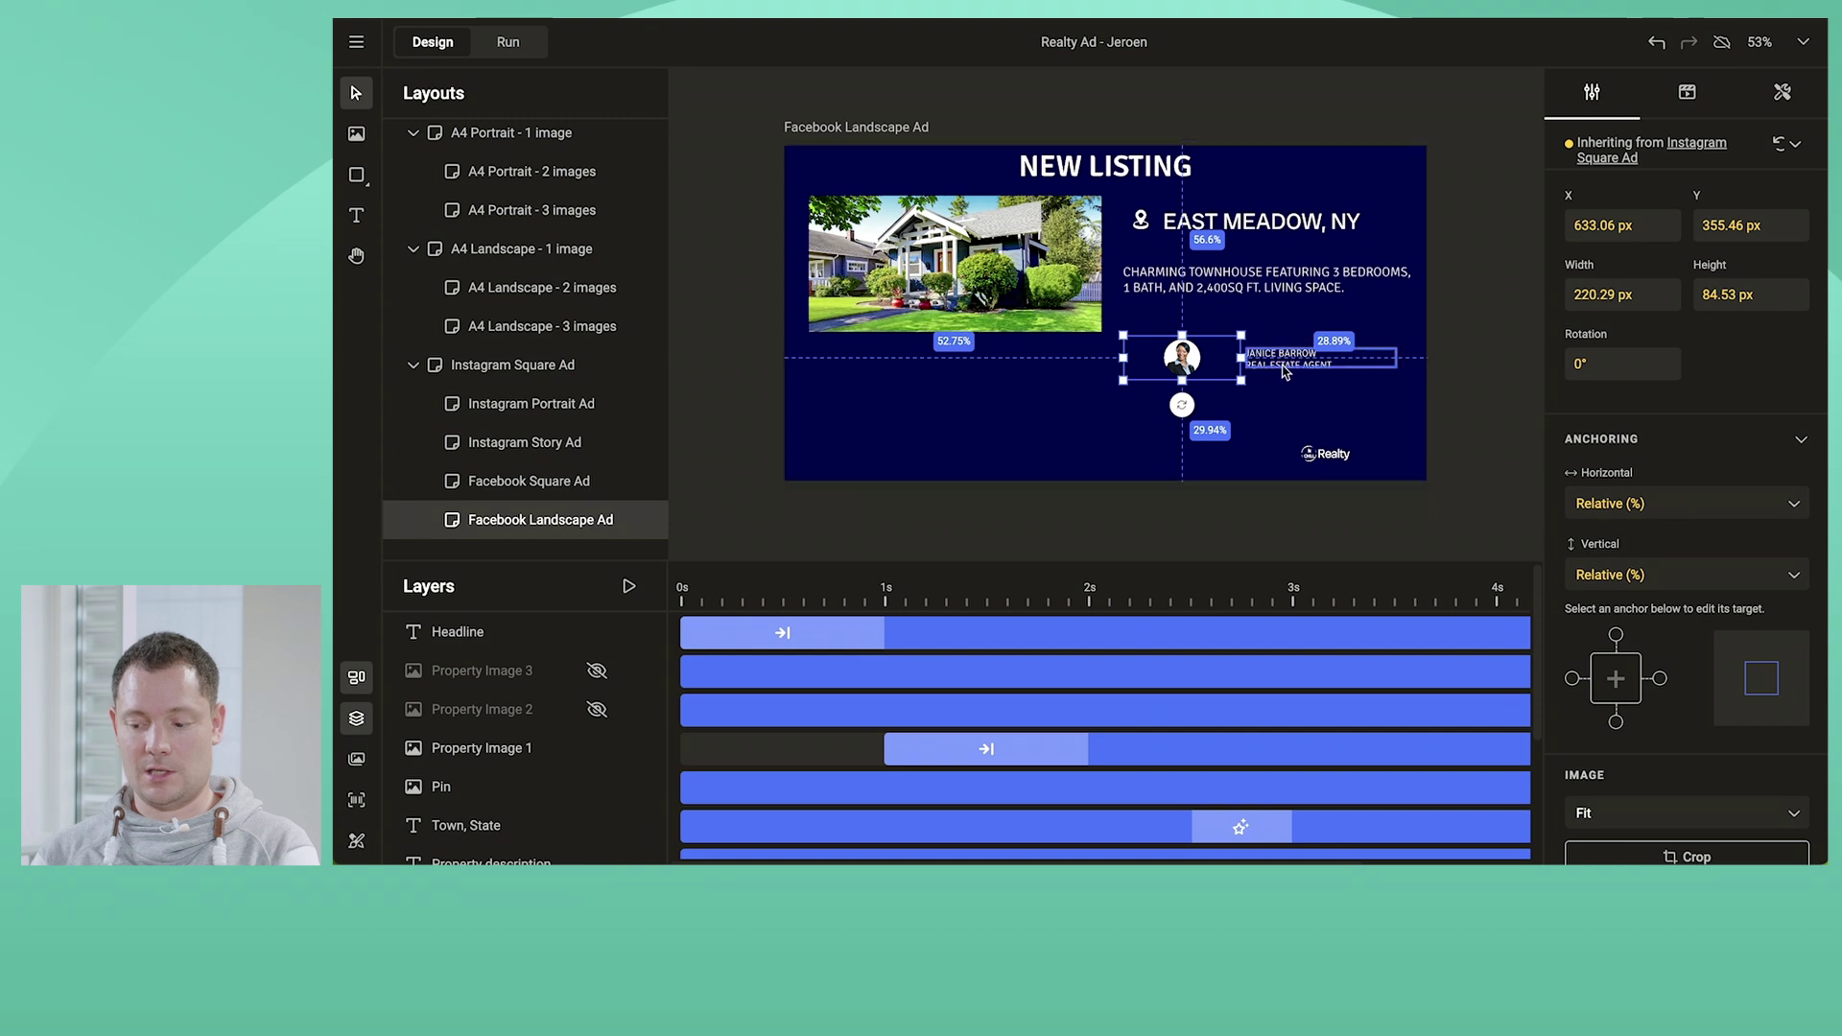
{"action": "left_click_drag", "start_coordinate": [1240, 381], "coordinate": [1178, 390]}
{"action": "left_click", "coordinate": [1180, 374]}
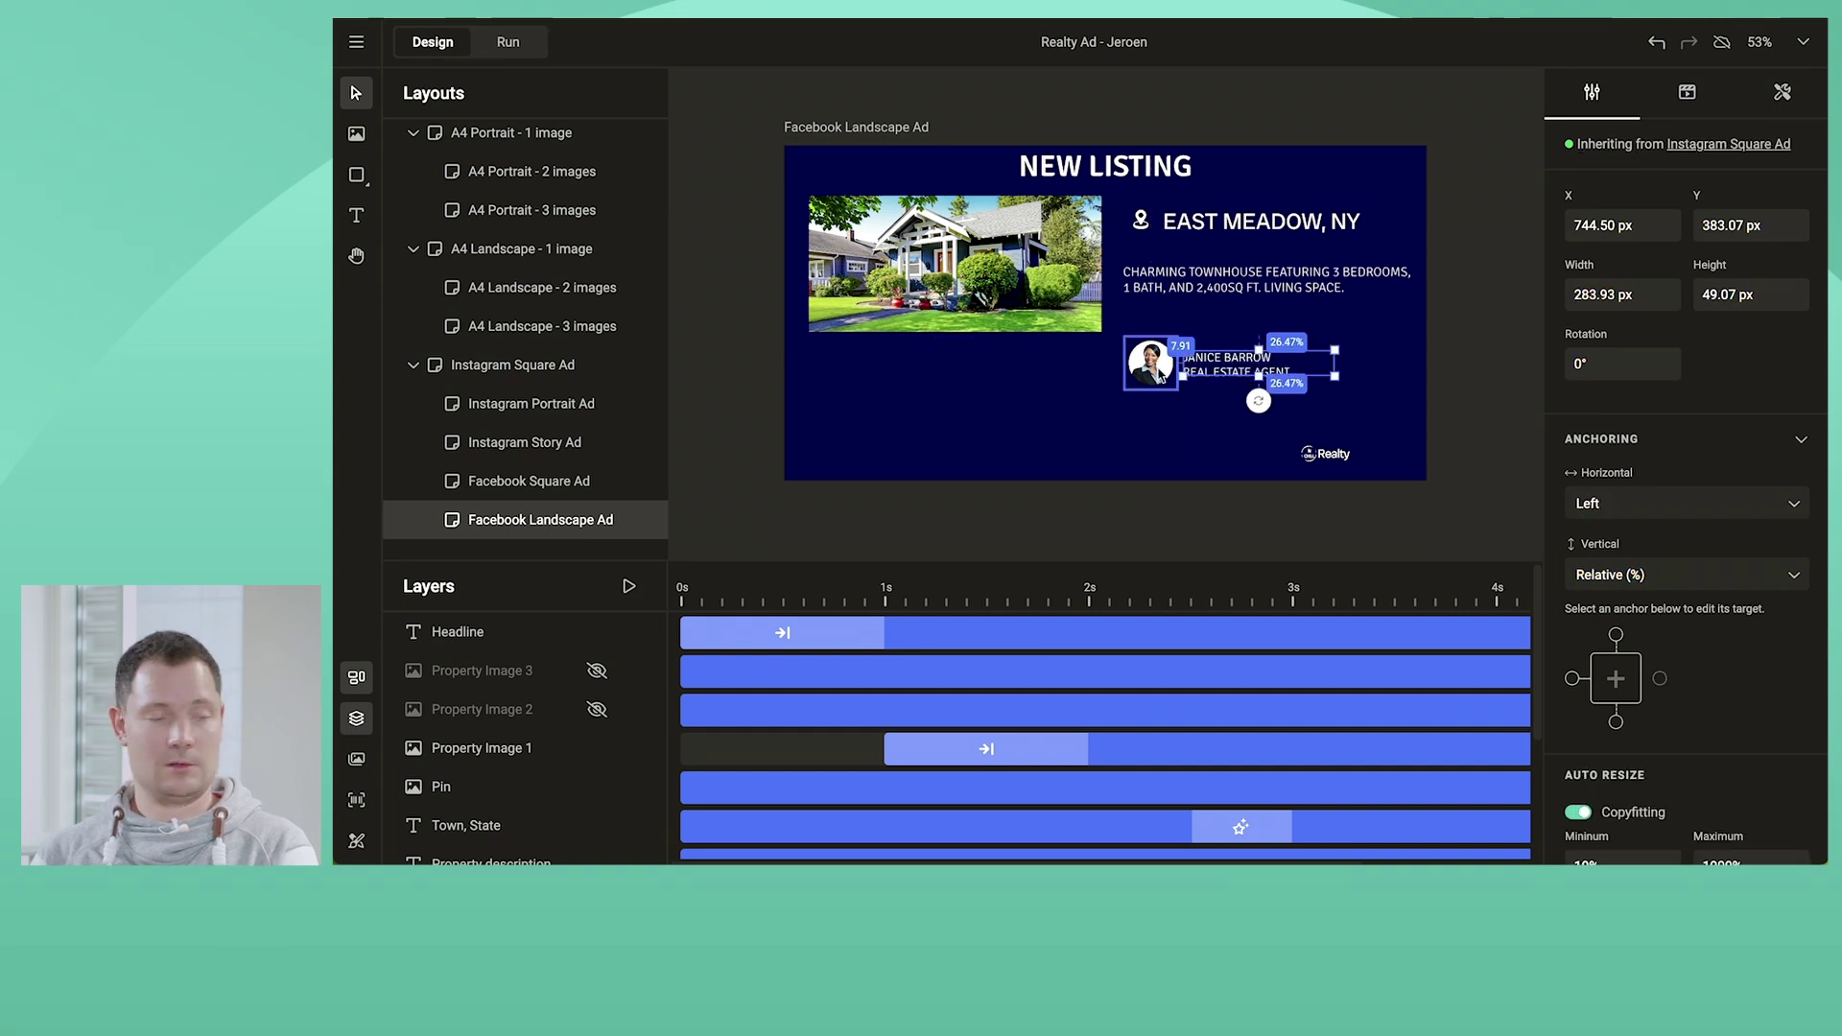
{"action": "left_click", "coordinate": [1323, 456]}
{"action": "left_click_drag", "start_coordinate": [1255, 446], "coordinate": [1307, 429]}
Extend Property Image 1 downward to about 497 px high, and play the Facebook Landscape Ad animation
{"action": "left_click", "coordinate": [917, 223]}
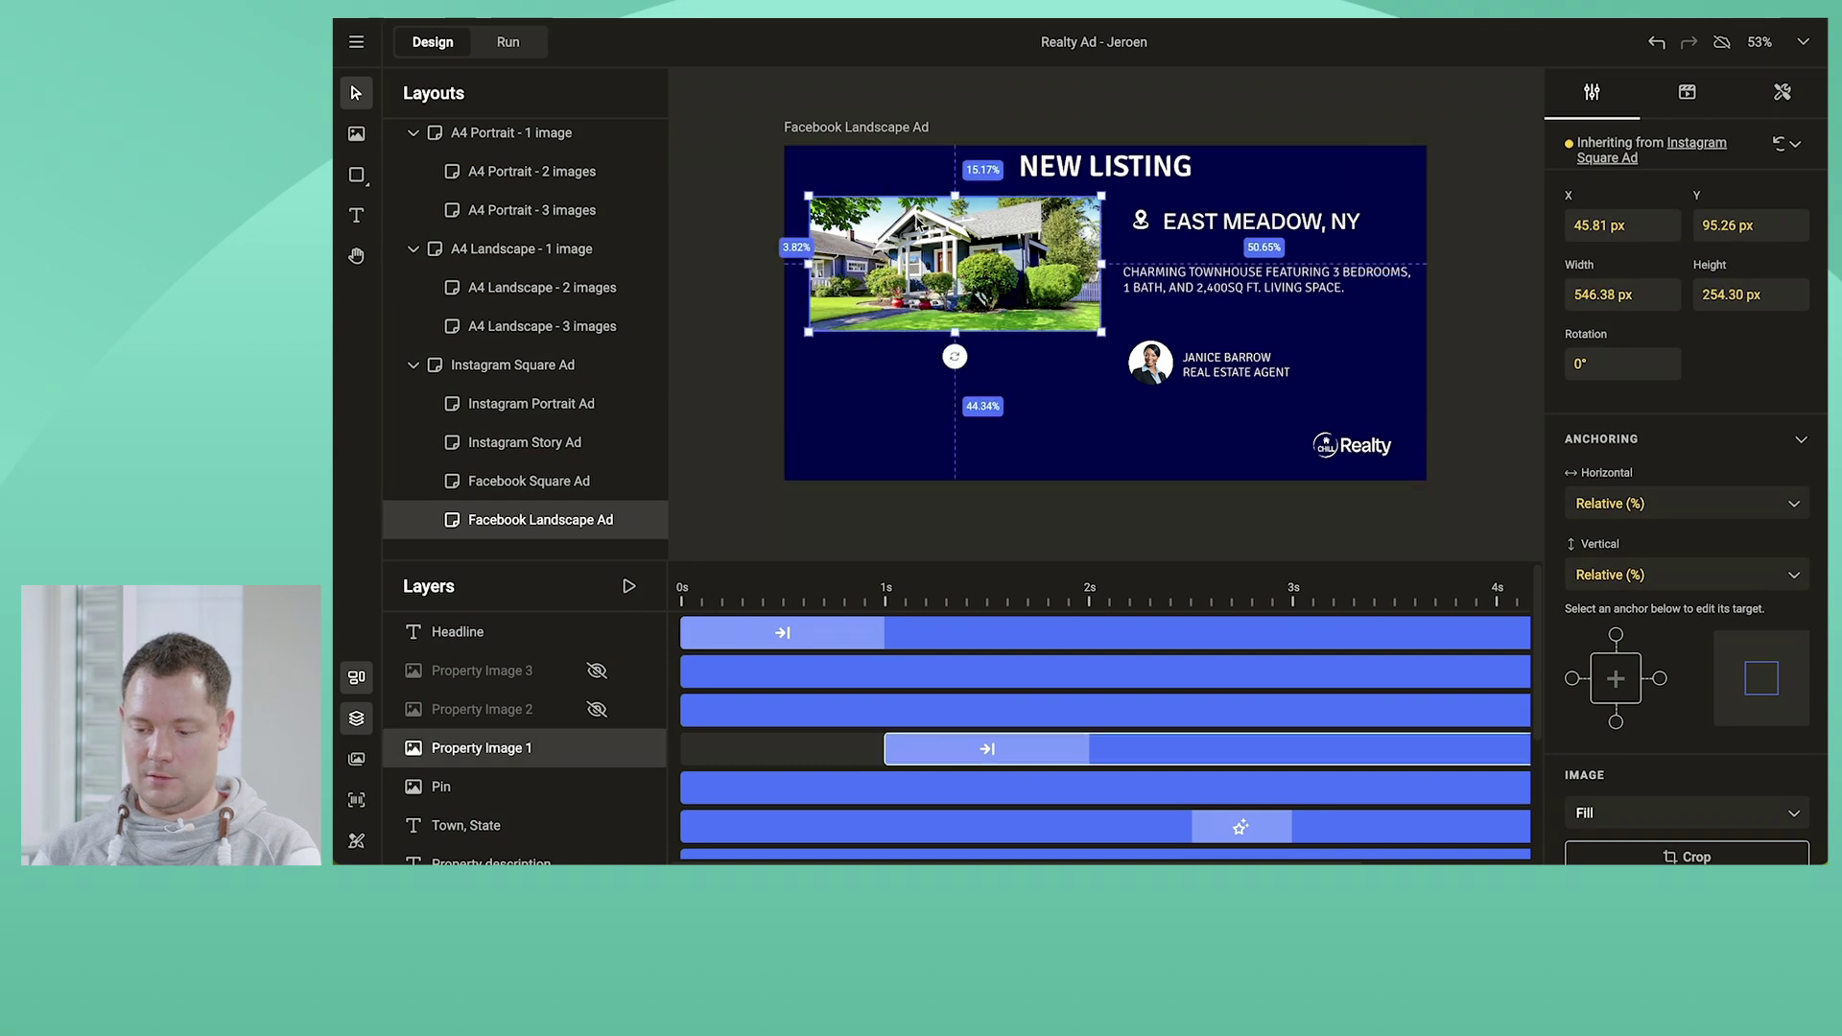
{"action": "left_click_drag", "start_coordinate": [955, 330], "coordinate": [954, 465]}
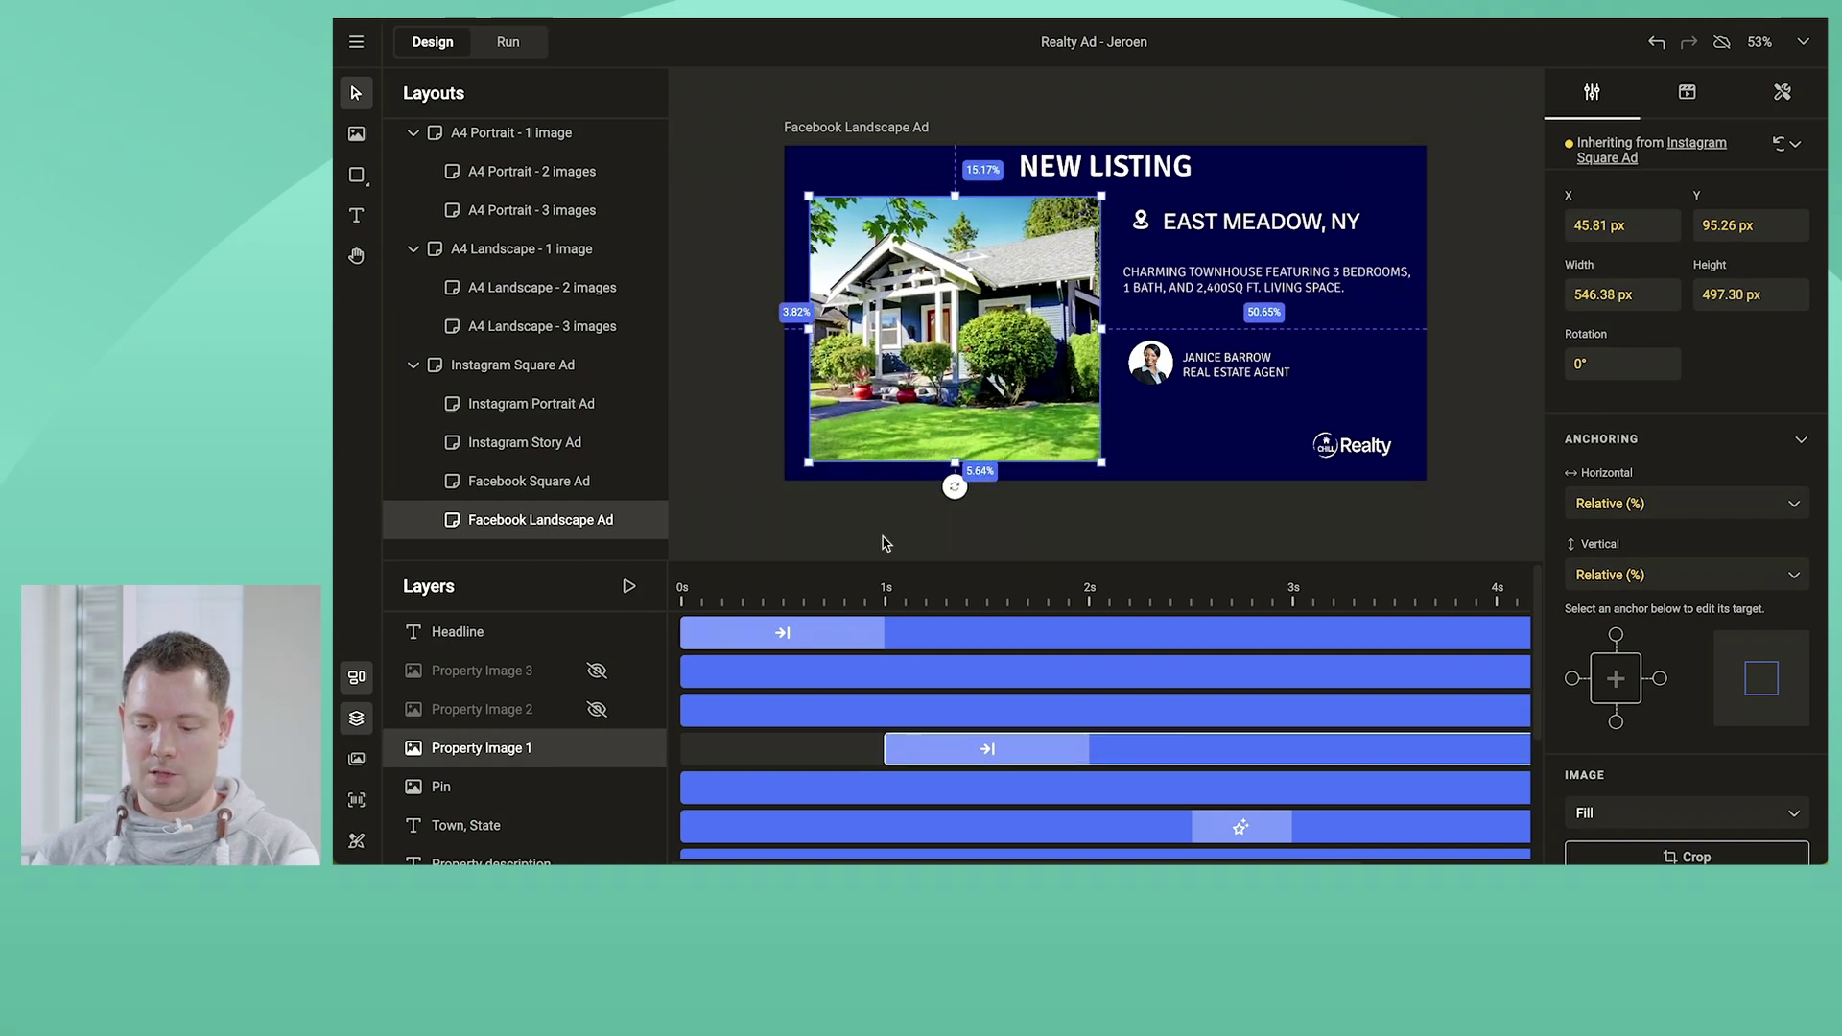
{"action": "left_click", "coordinate": [838, 539]}
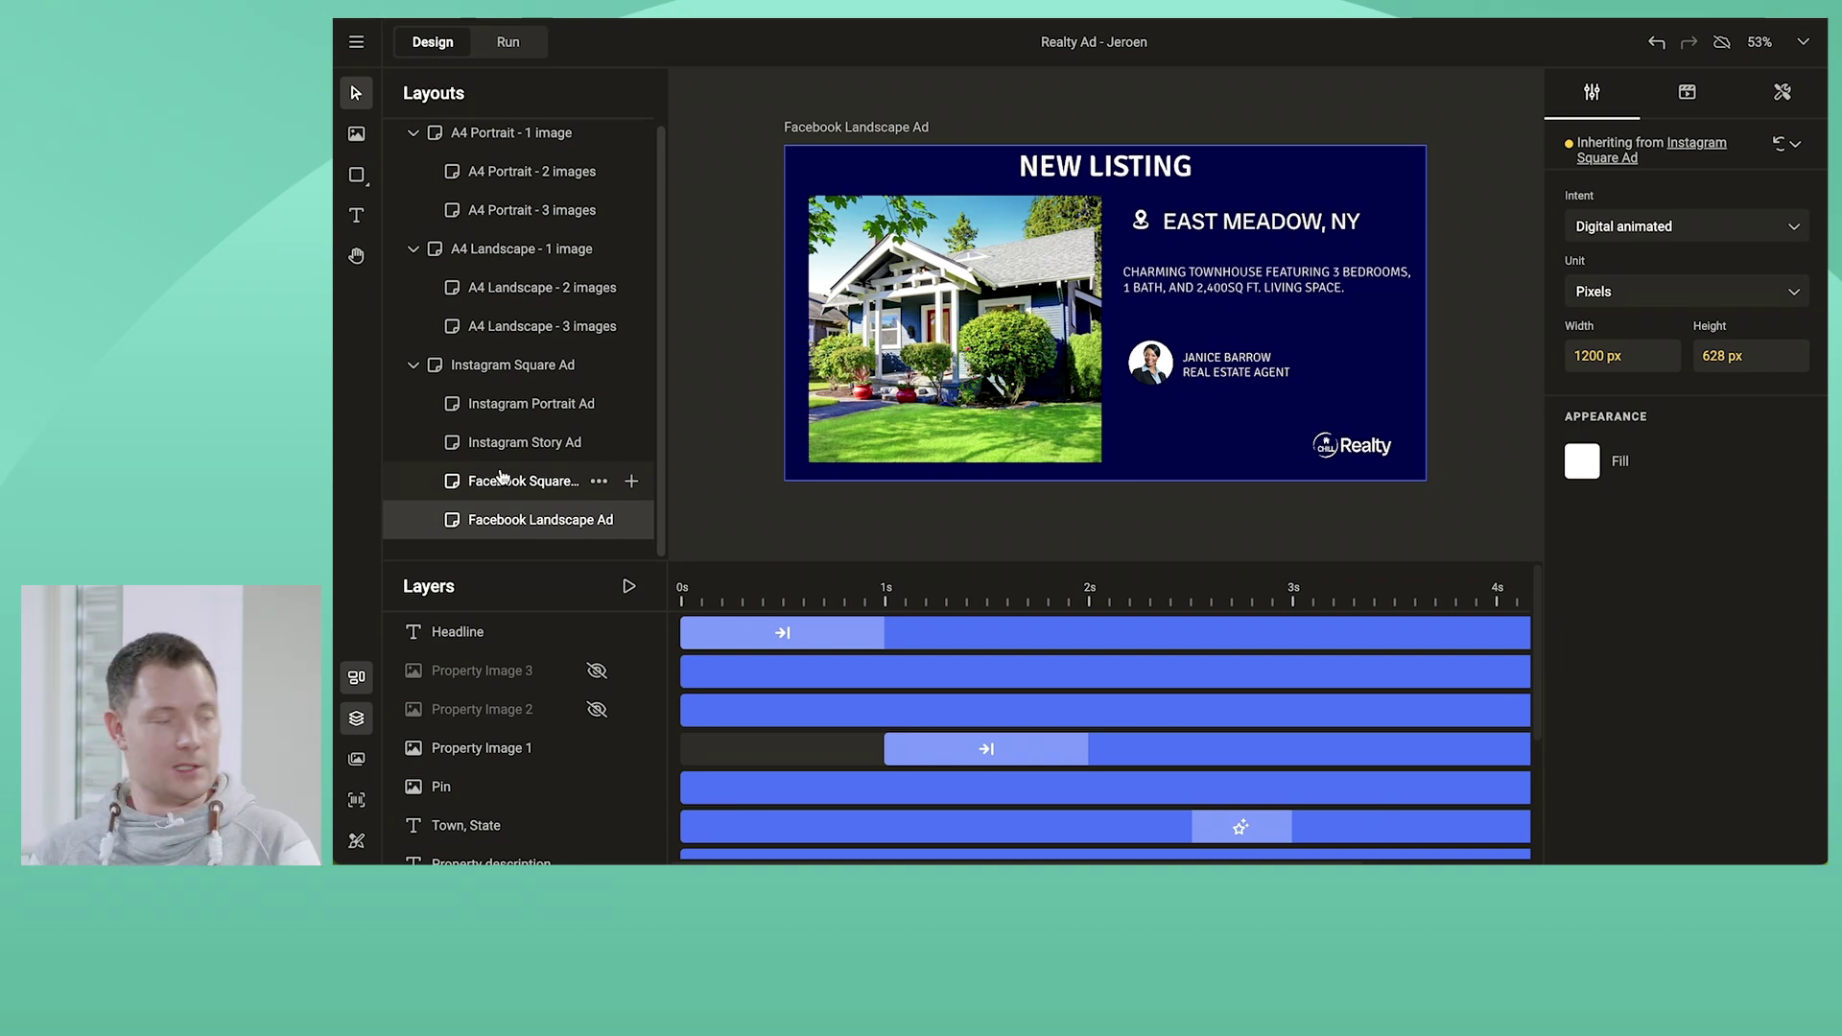
{"action": "left_click", "coordinate": [630, 588]}
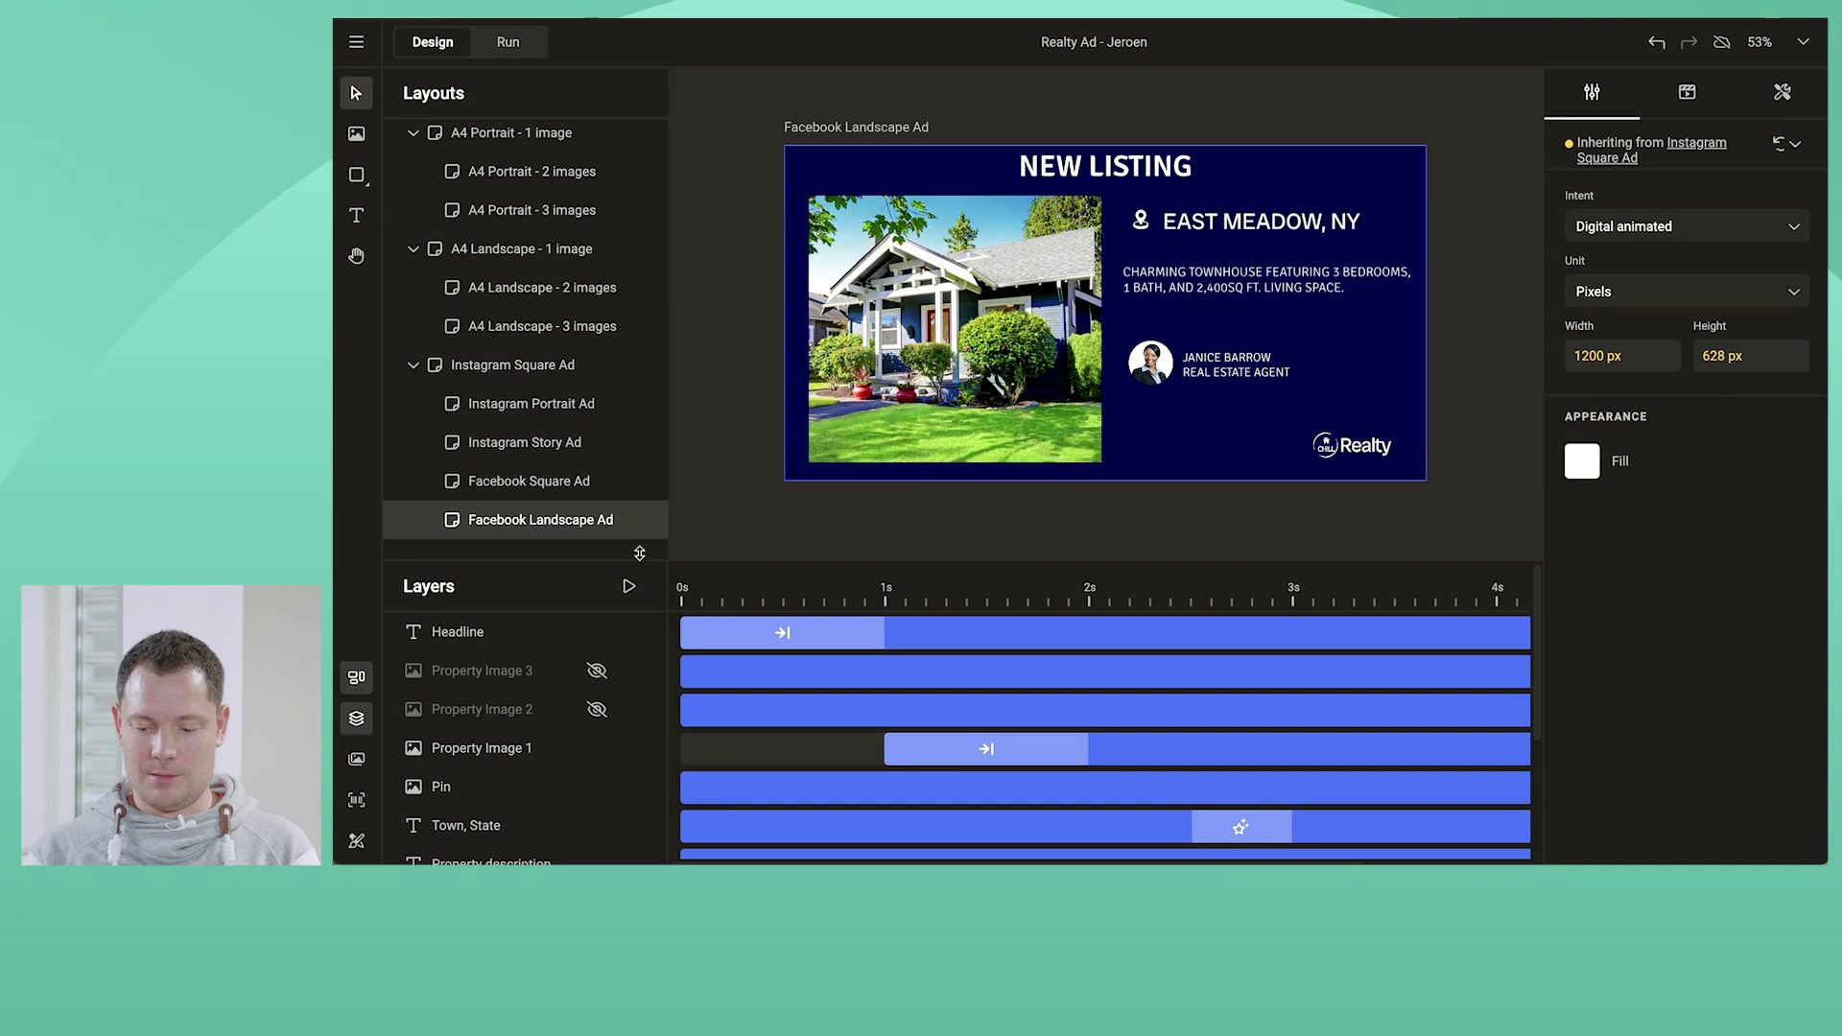
Create a Full HD layout, 1920 x 1080 px, under Facebook Landscape Ad from the DOOH presets and play its animation
{"action": "left_click", "coordinate": [632, 520]}
{"action": "left_click", "coordinate": [1118, 215]}
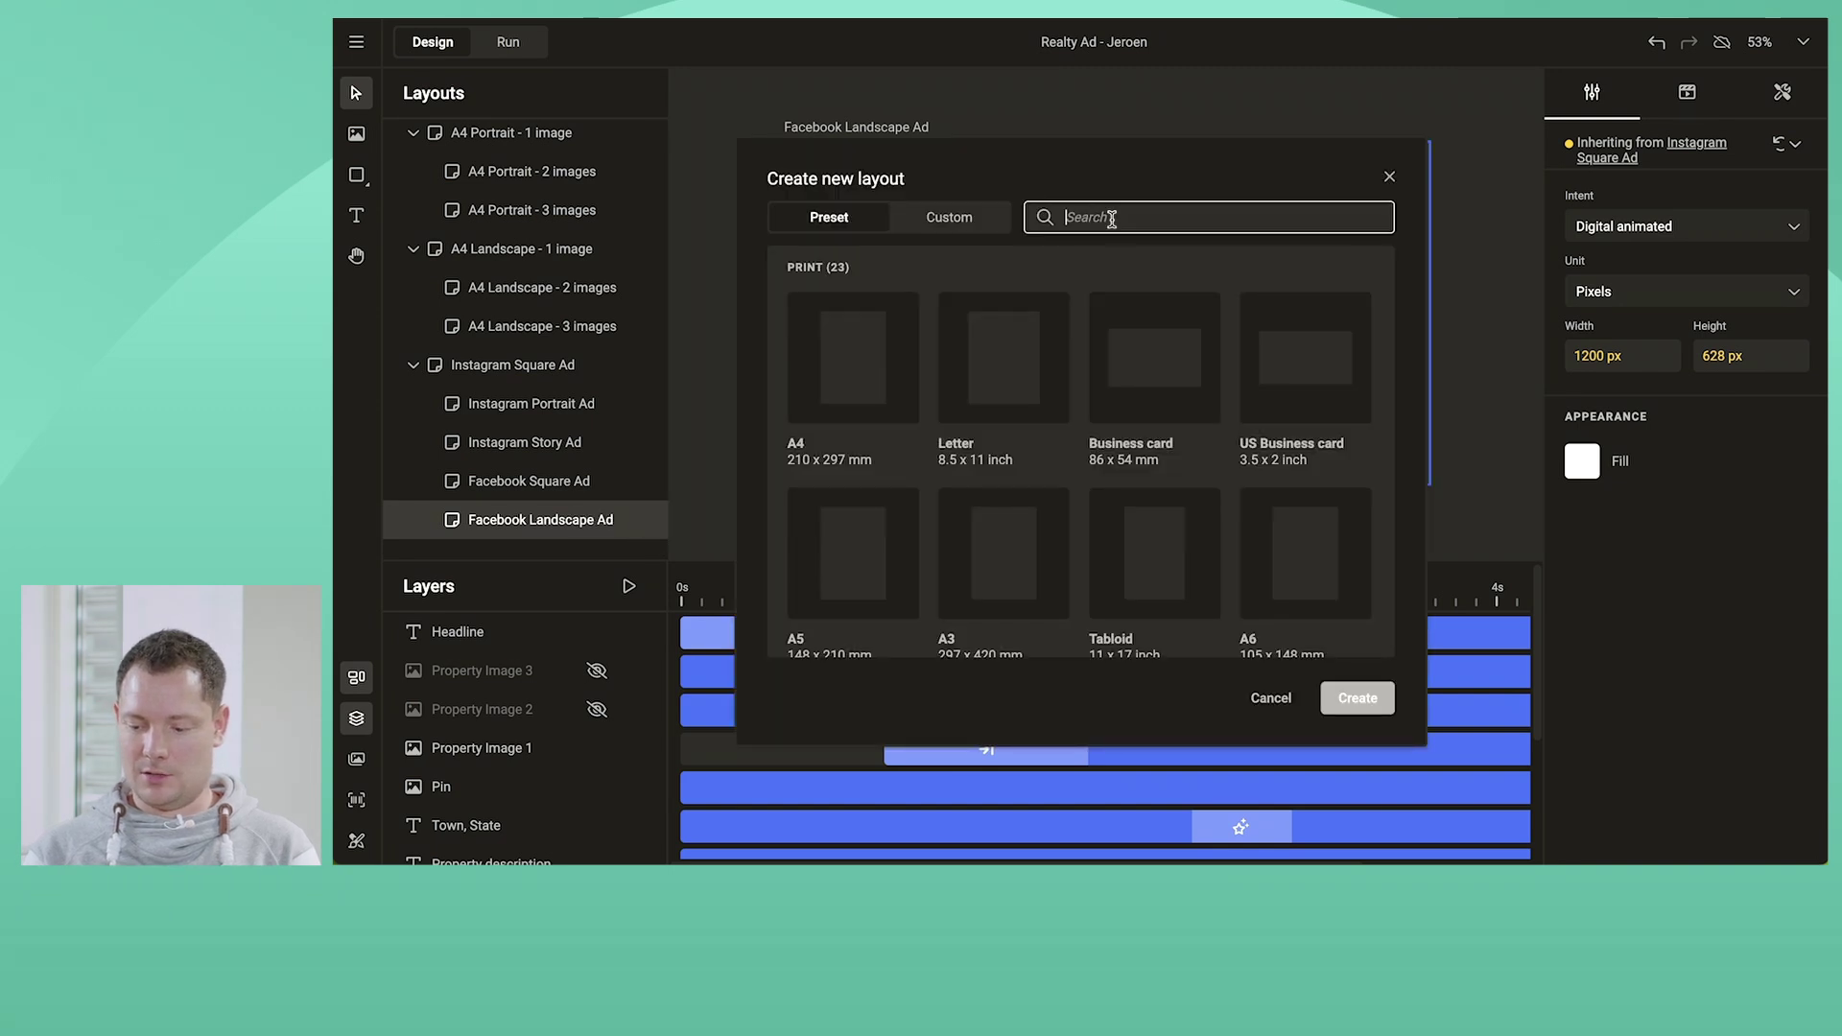
{"action": "type", "text": "doc"}
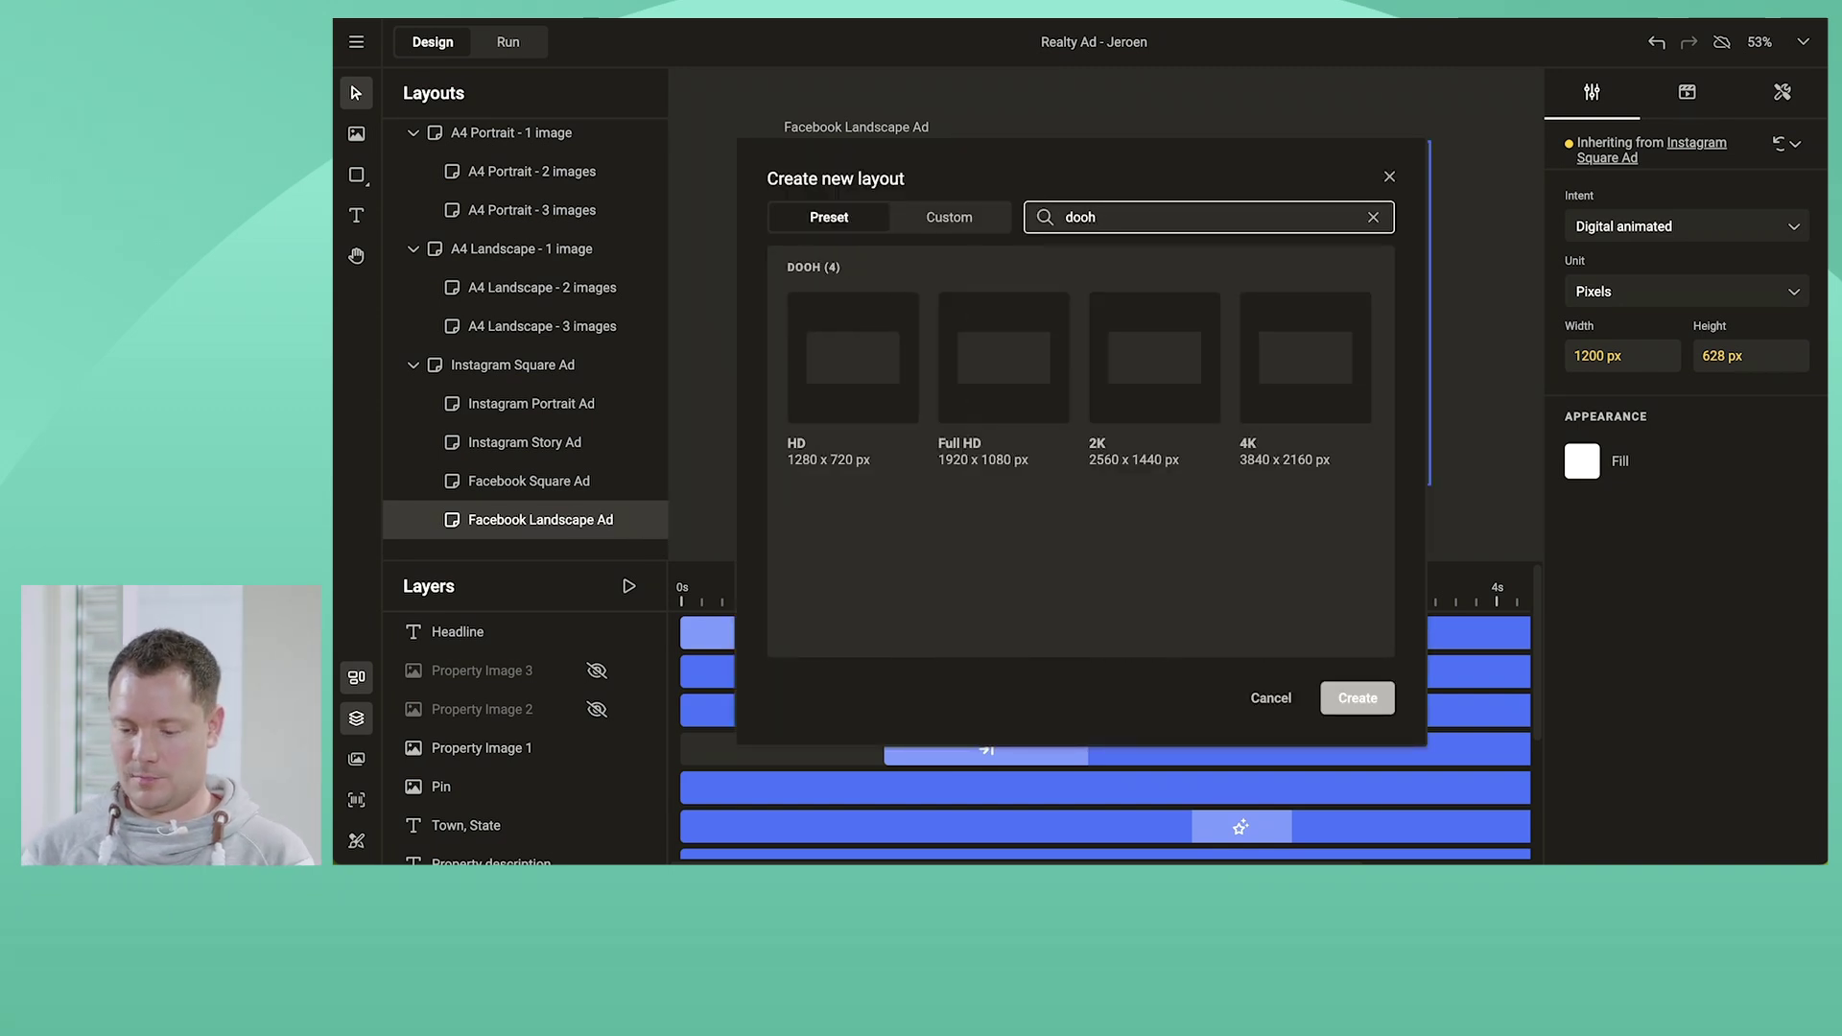
{"action": "left_click", "coordinate": [1006, 383]}
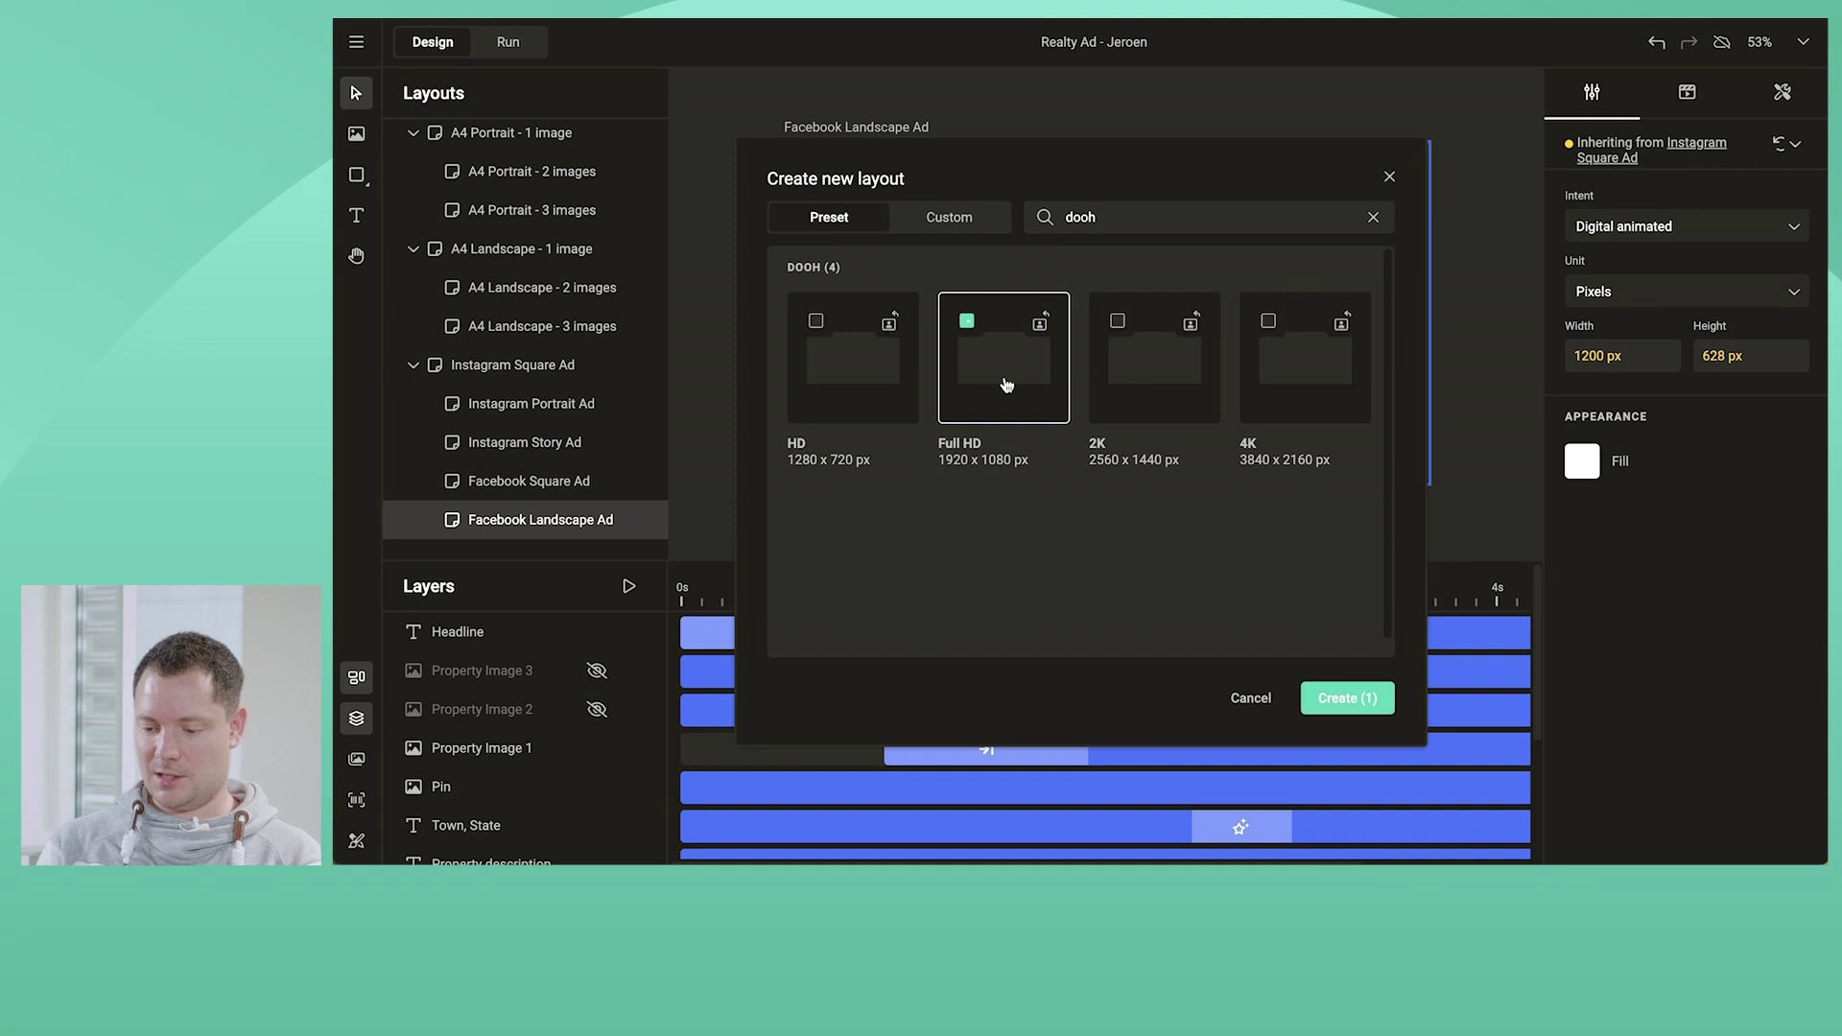
{"action": "left_click", "coordinate": [1348, 698]}
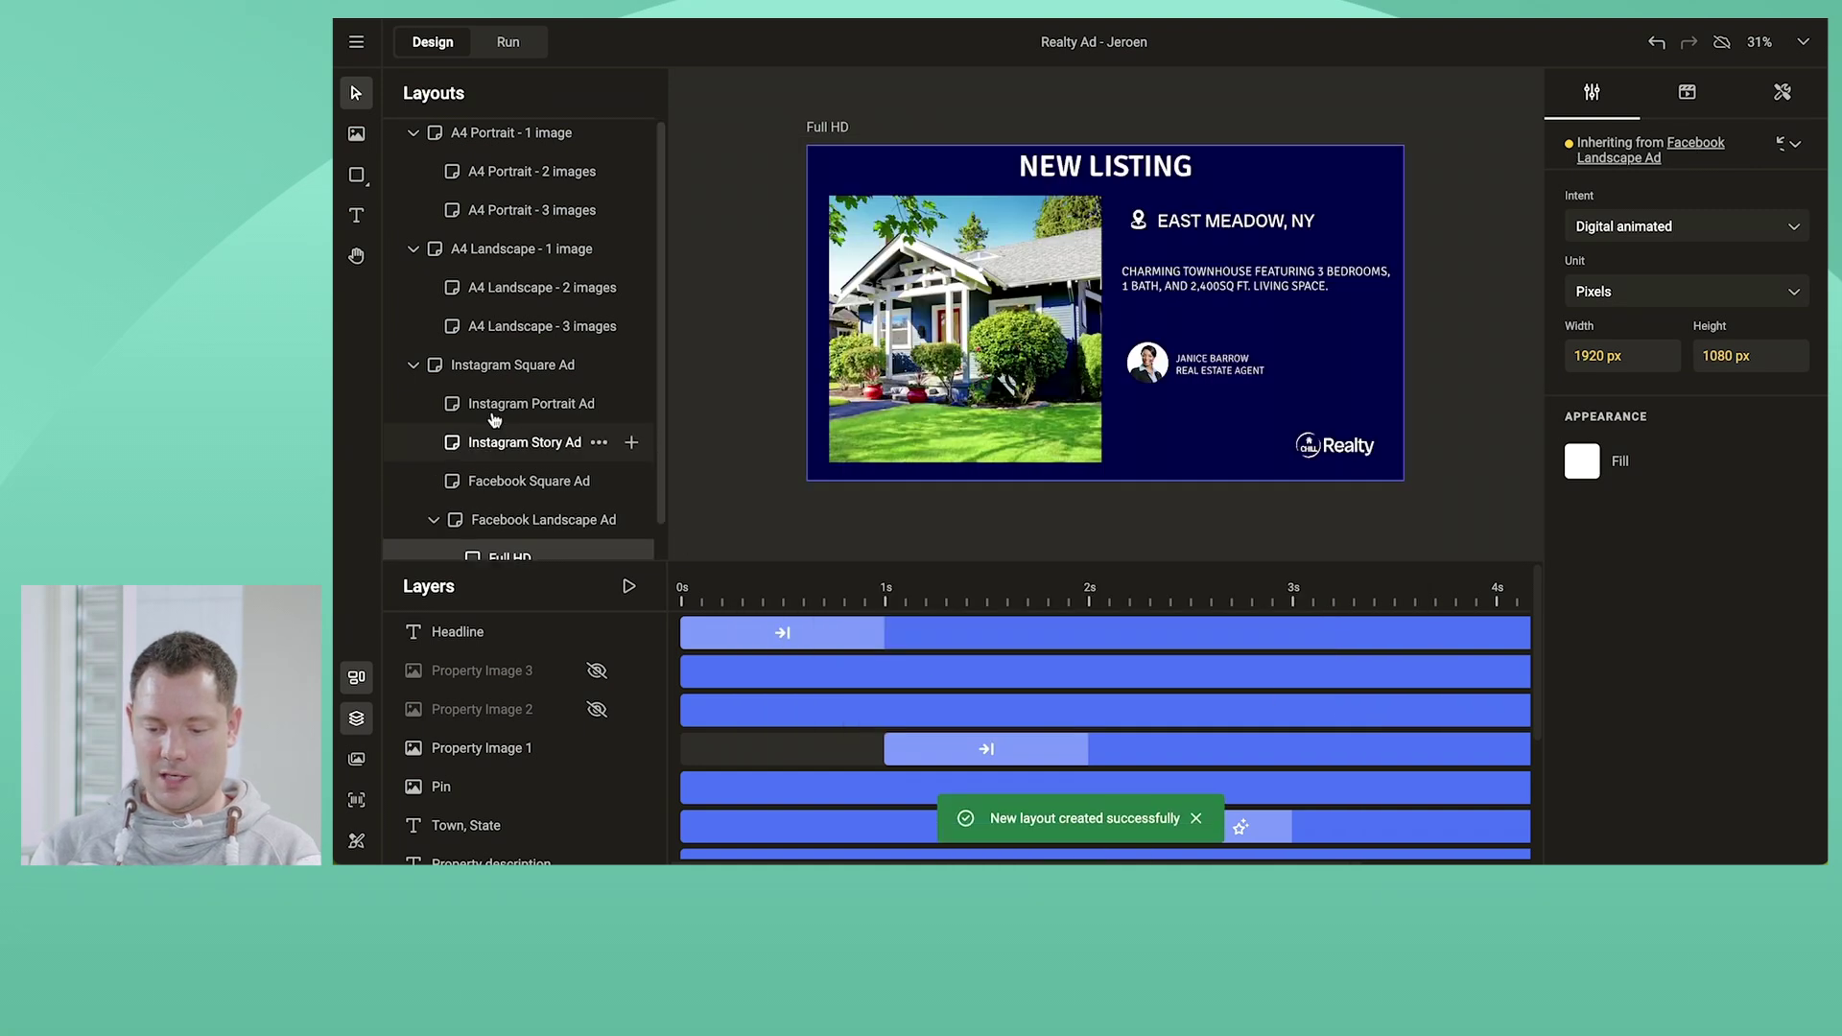
{"action": "left_click", "coordinate": [630, 587]}
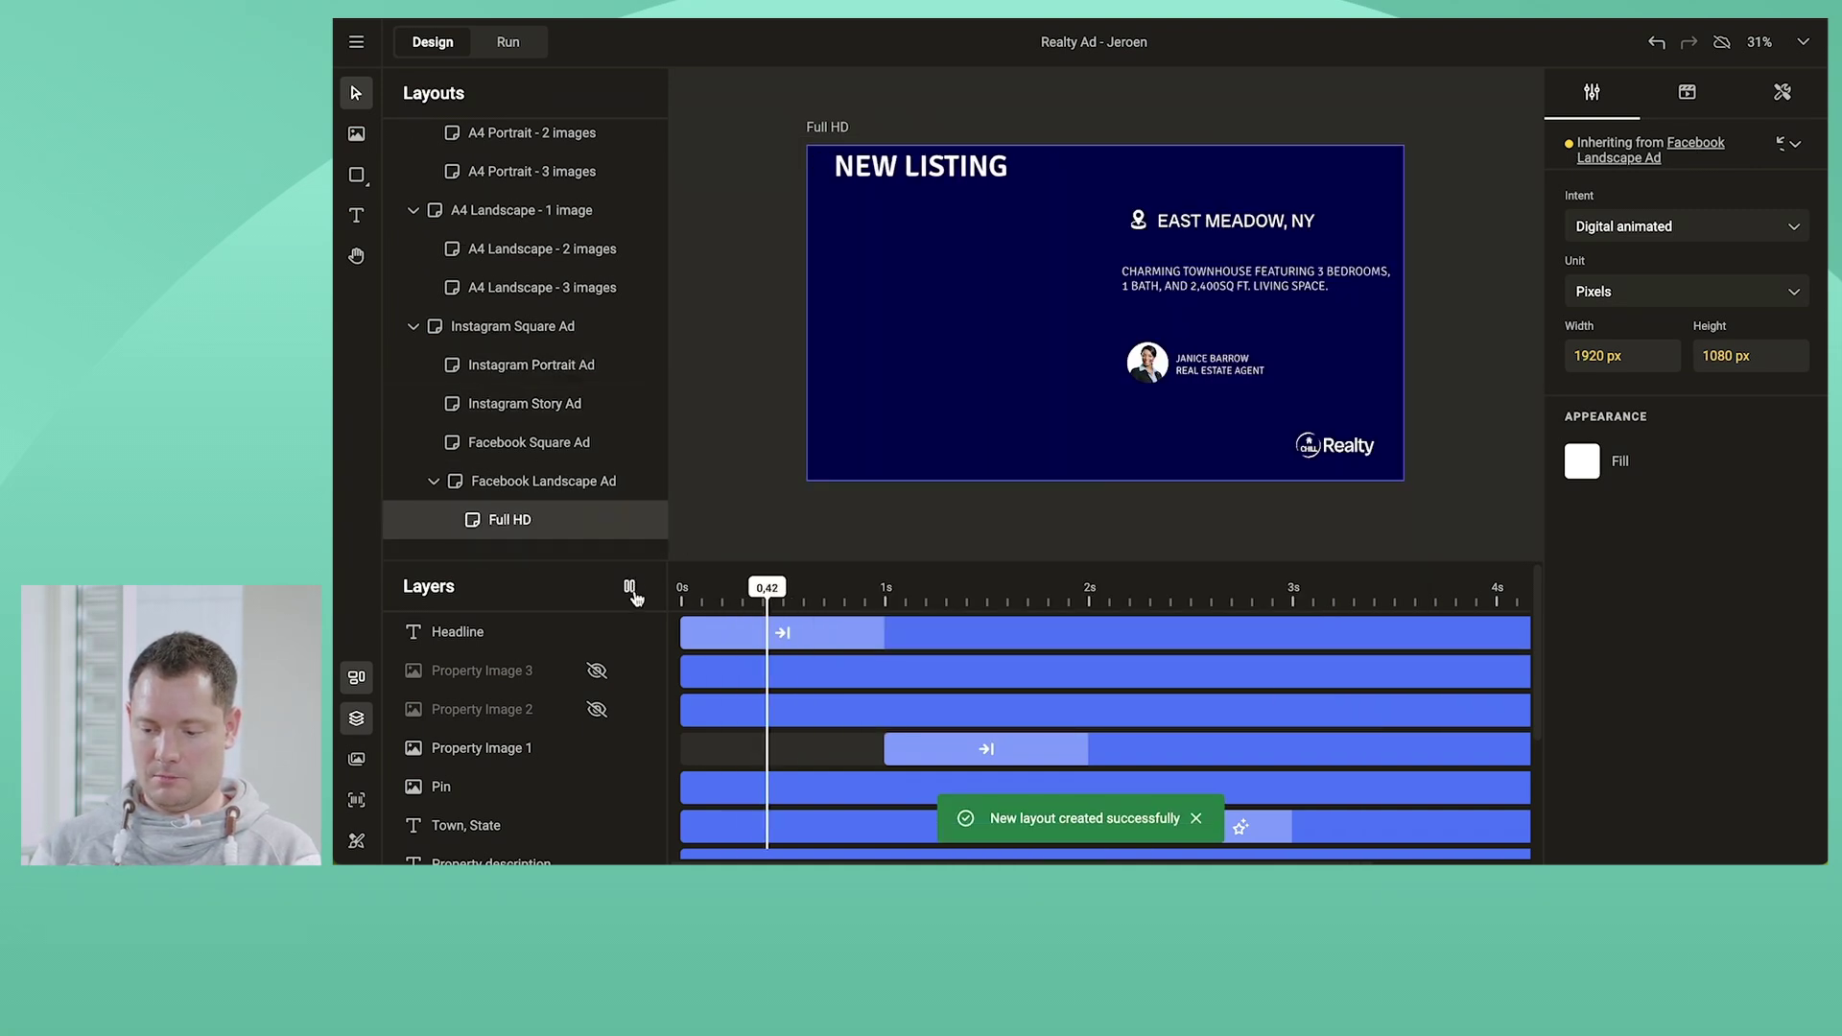